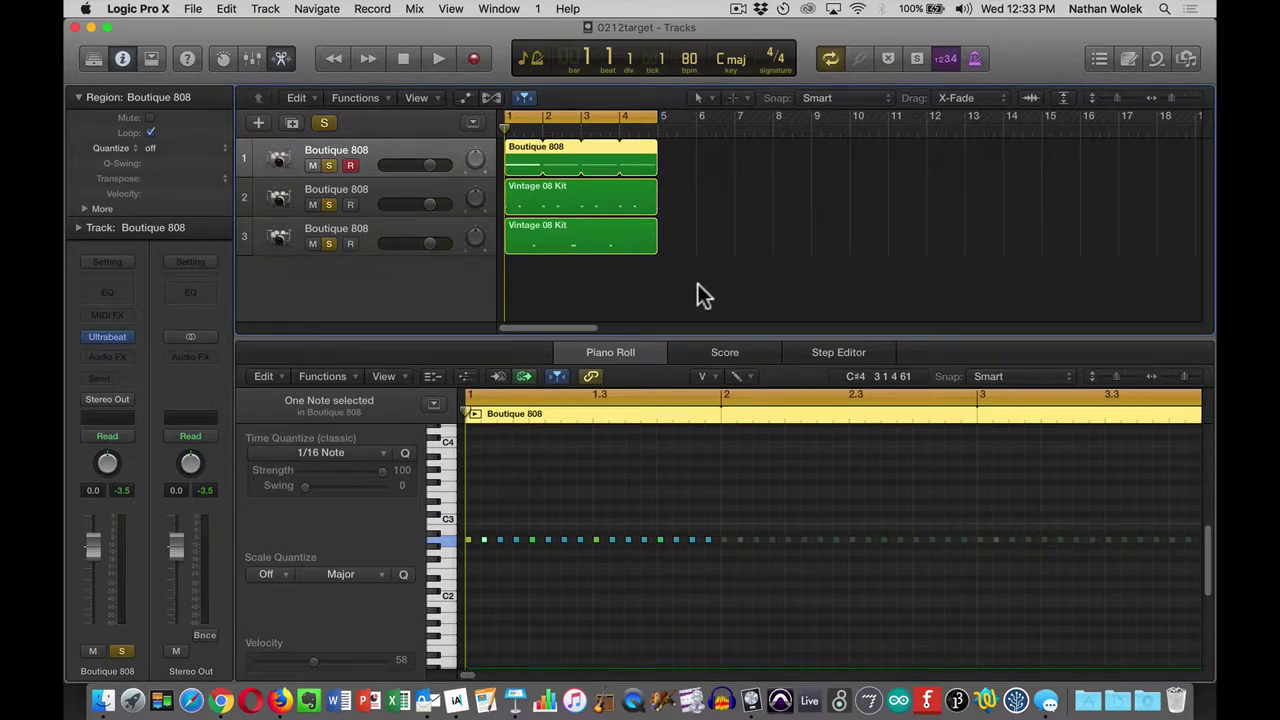
Play the Boutique 808 drum project once from the beginning, then stop playback
key(Return)
click(436, 58)
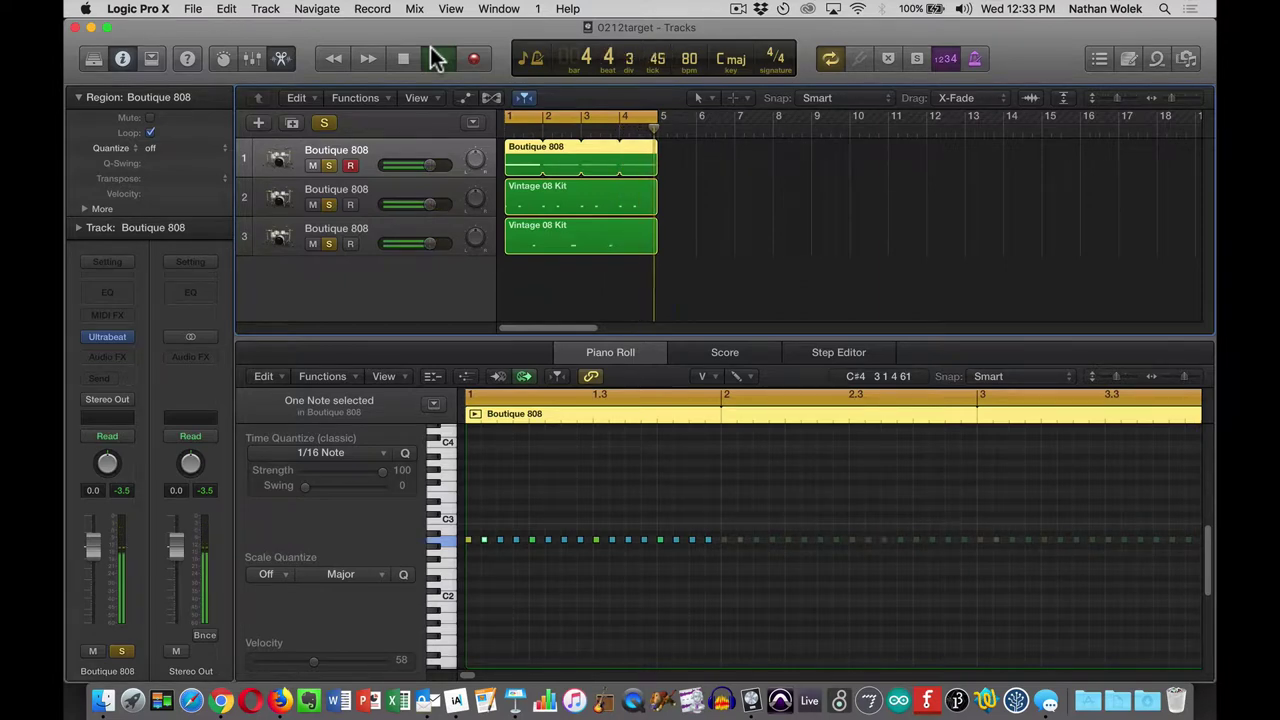
click(404, 60)
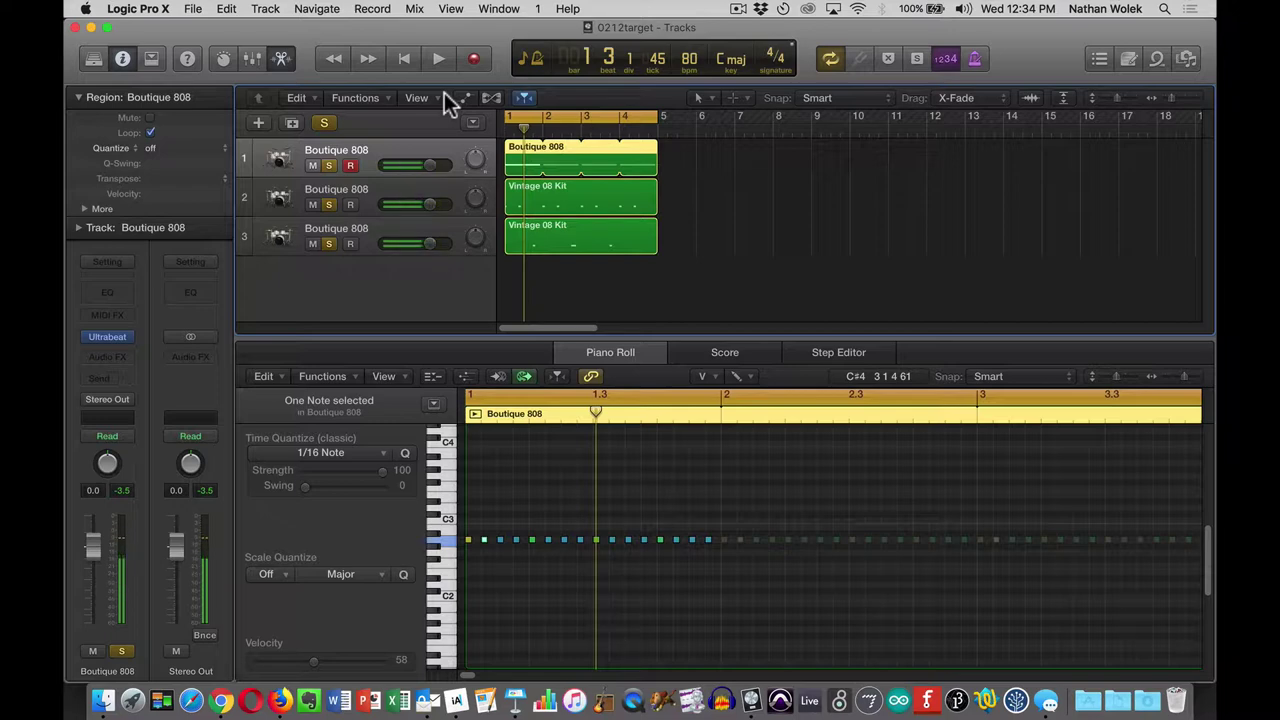
Start a new project from the File menu, closing the current one
click(193, 9)
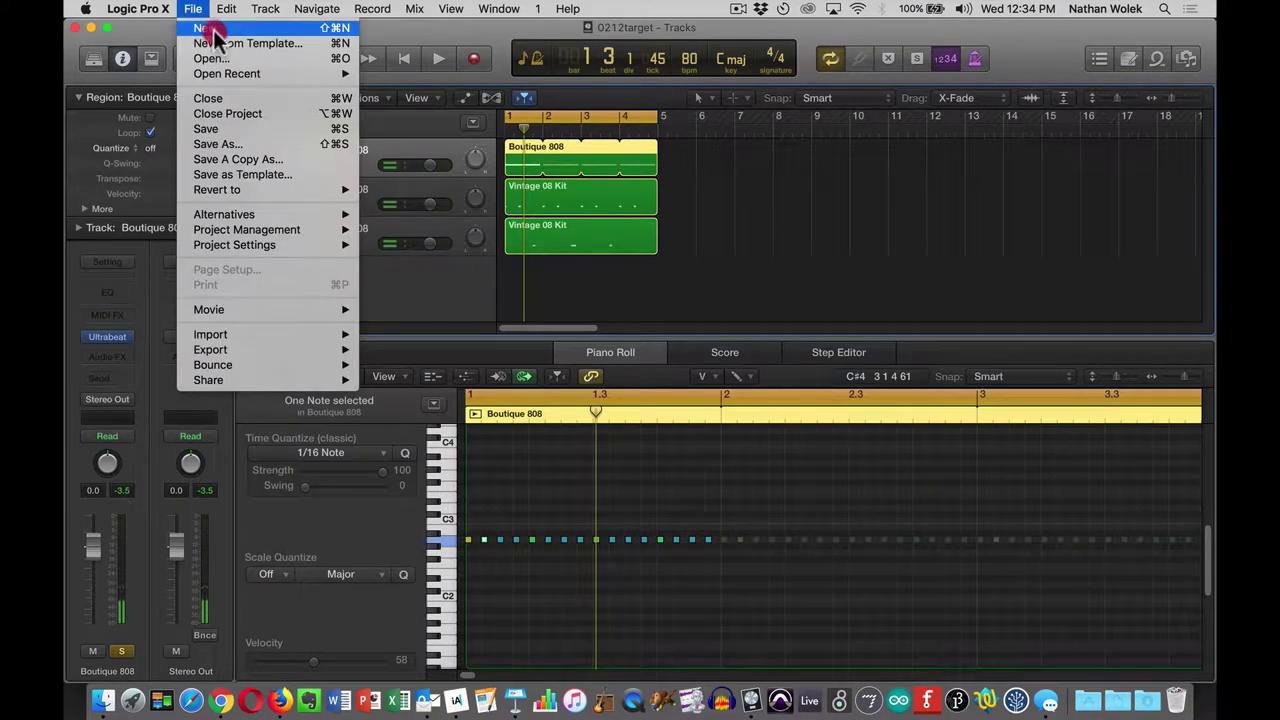
click(230, 30)
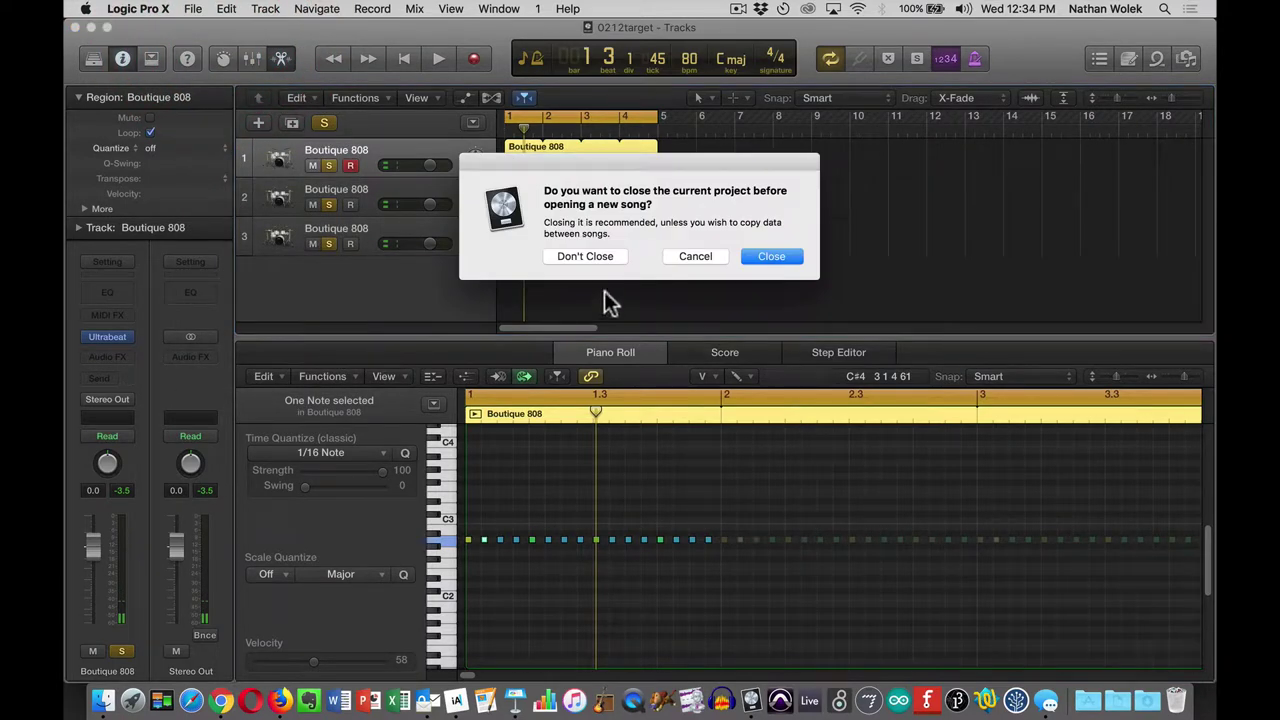
click(773, 258)
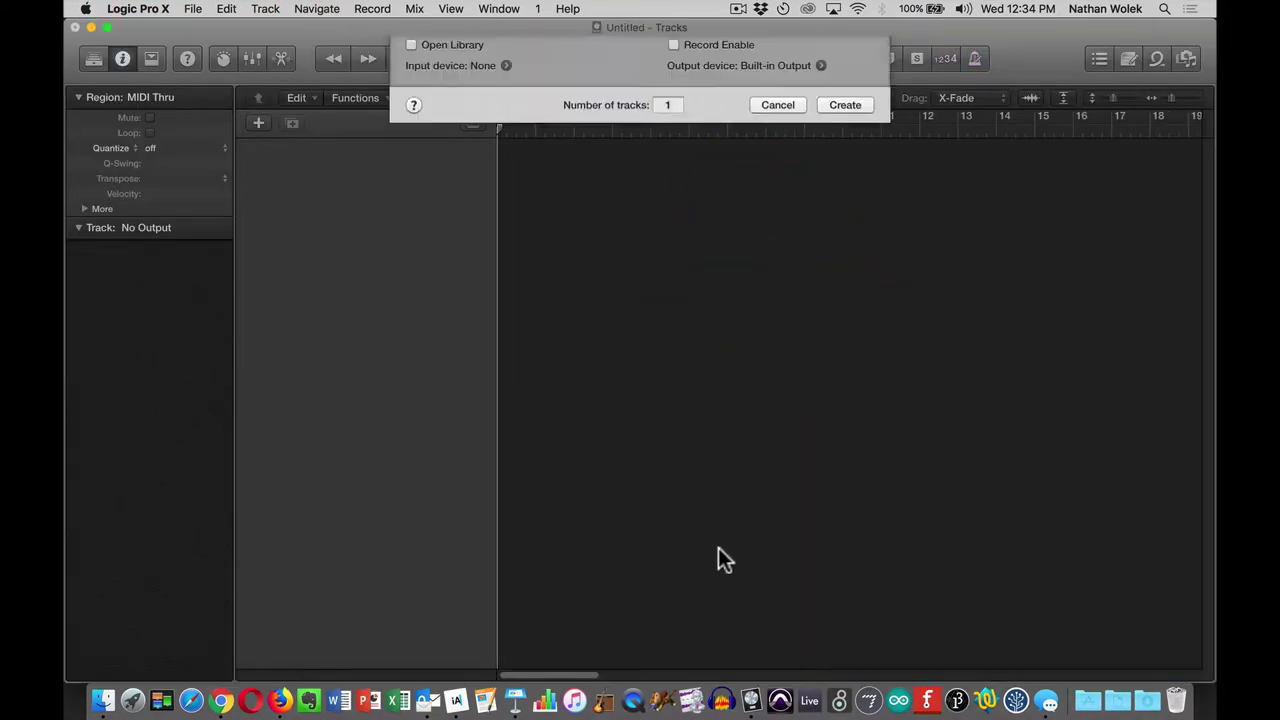
Create a Software Instrument track using Ultrabeat (Drum Synth) in stereo
click(503, 73)
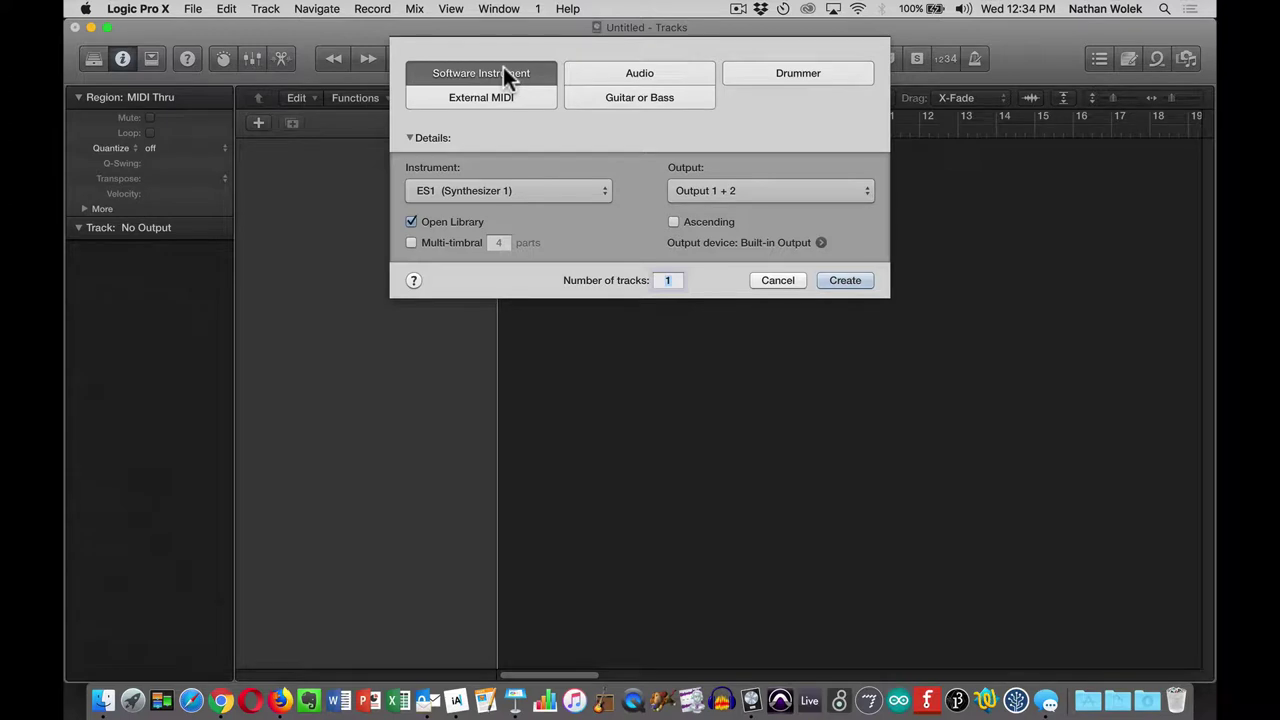
click(532, 190)
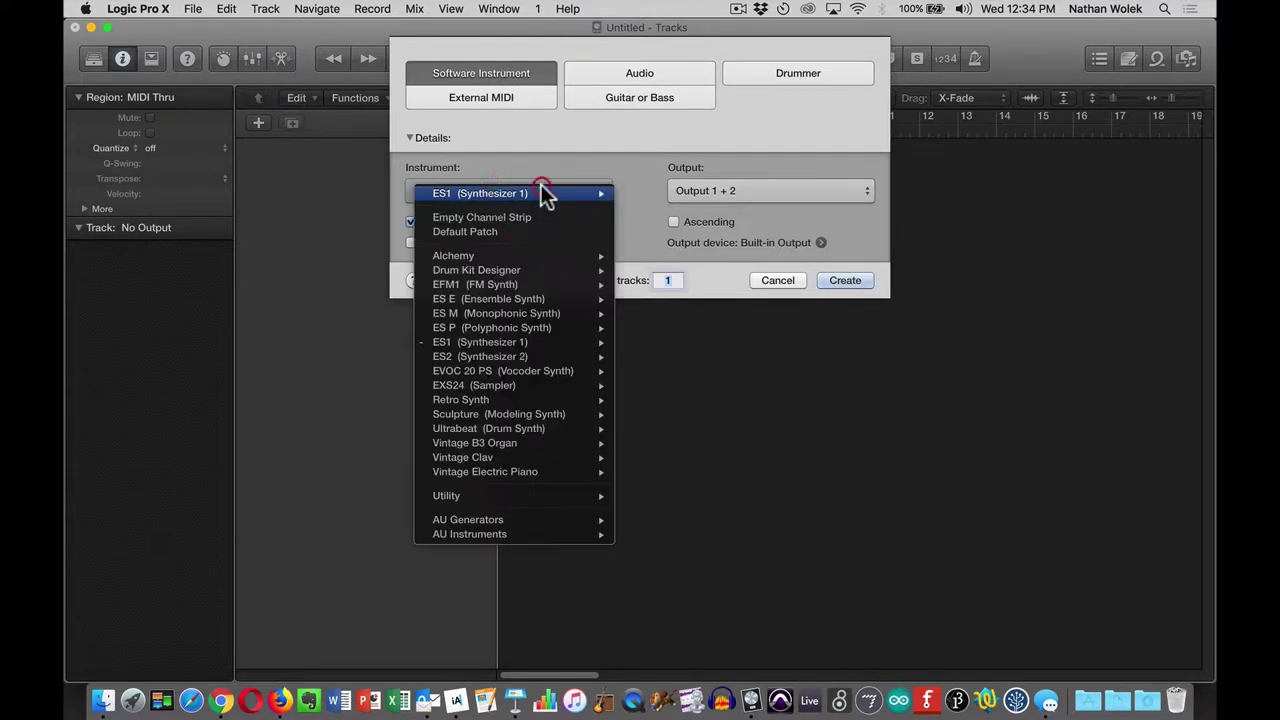
mouse_move(470, 440)
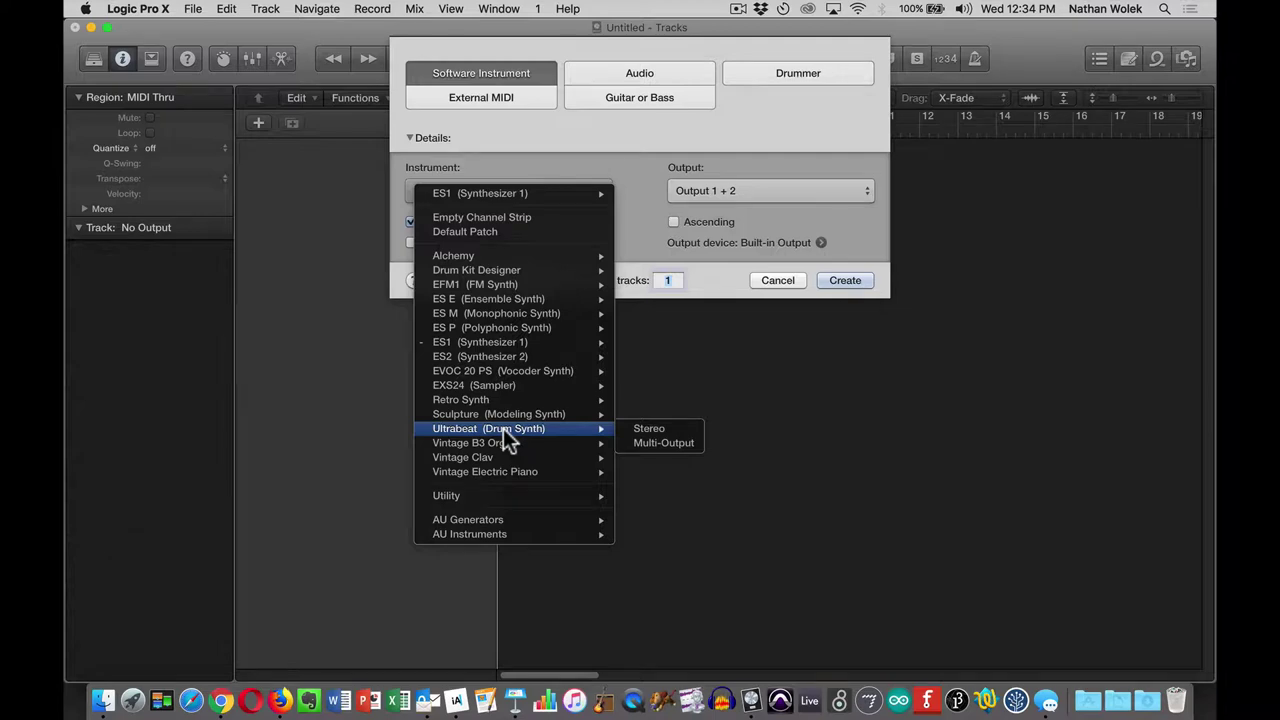
key(alt+super+8)
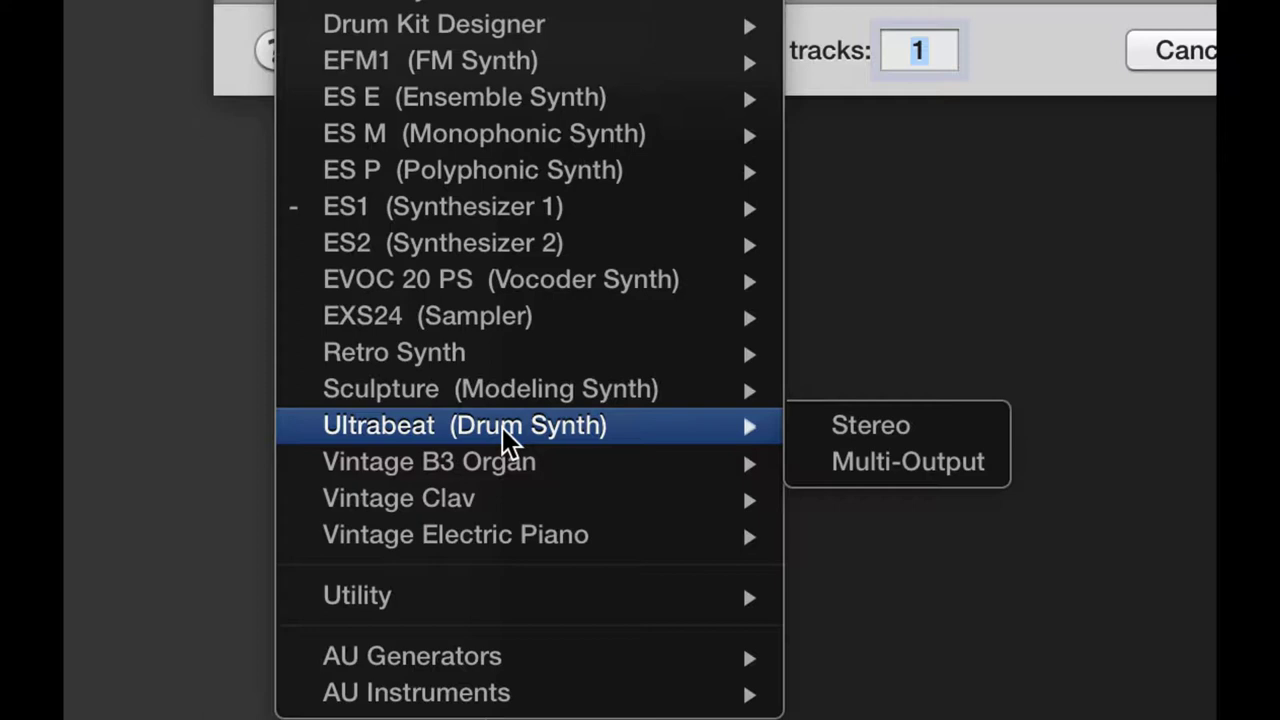
click(948, 428)
key(alt+super+8)
click(843, 280)
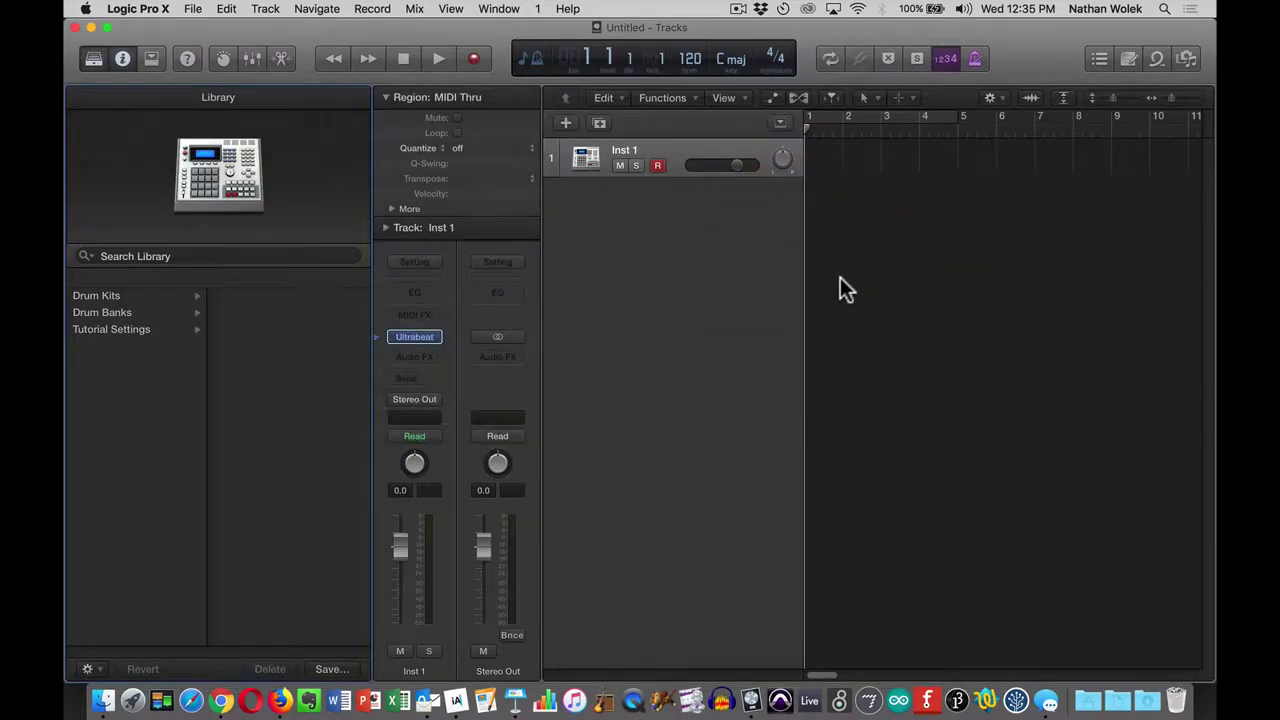
Load the Boutique 808 kit from the Library's Drum Kits onto the Ultrabeat track
key(alt+super)
key(alt+super+8)
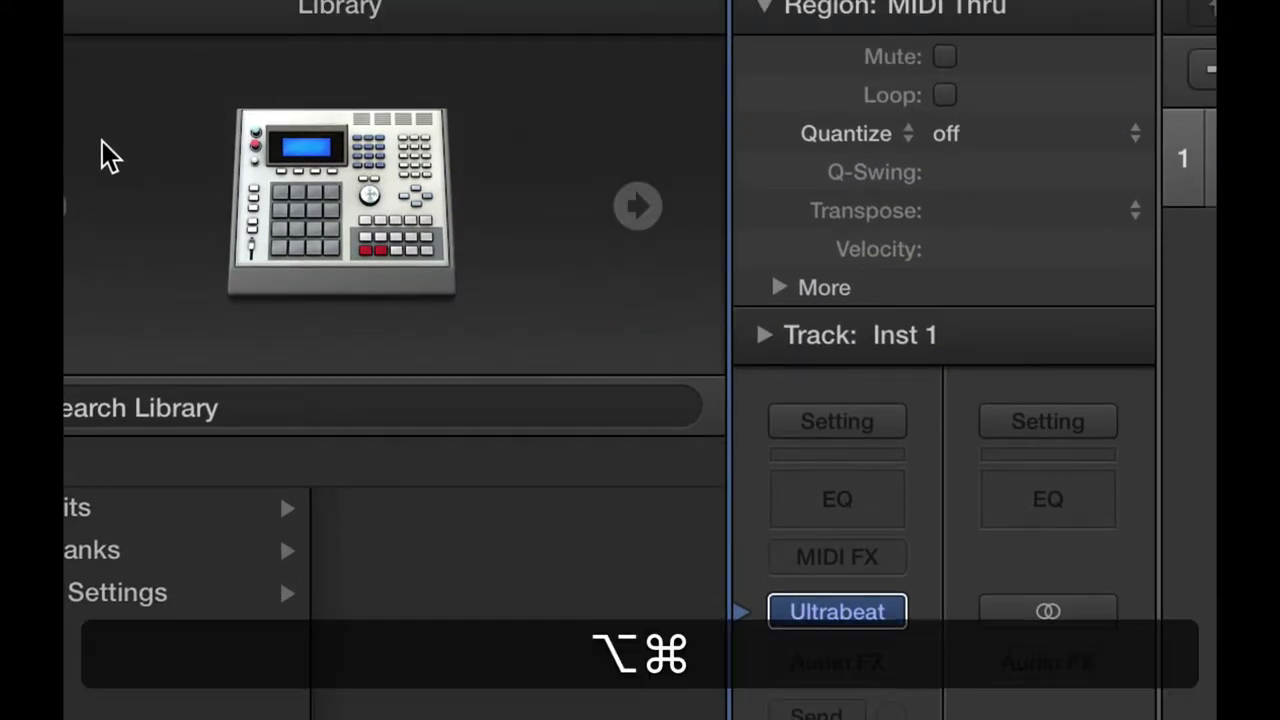
key(alt+super+equal)
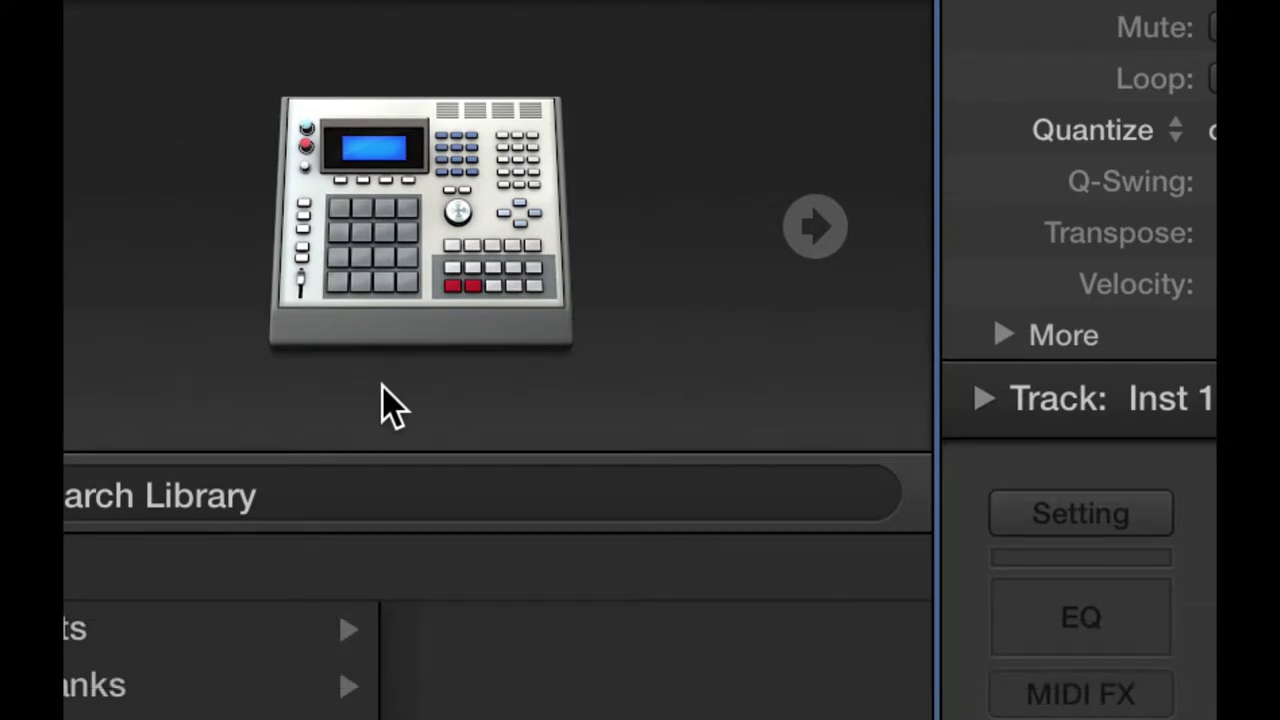
key(alt+super+8)
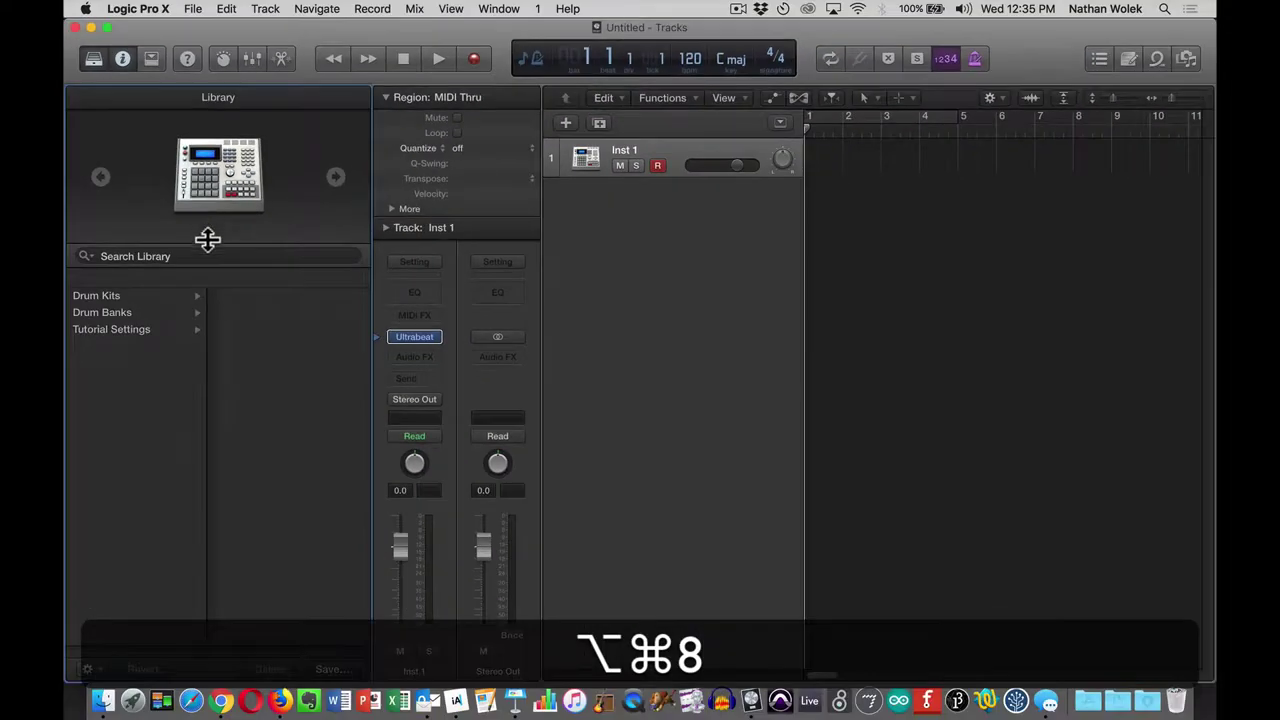
click(119, 297)
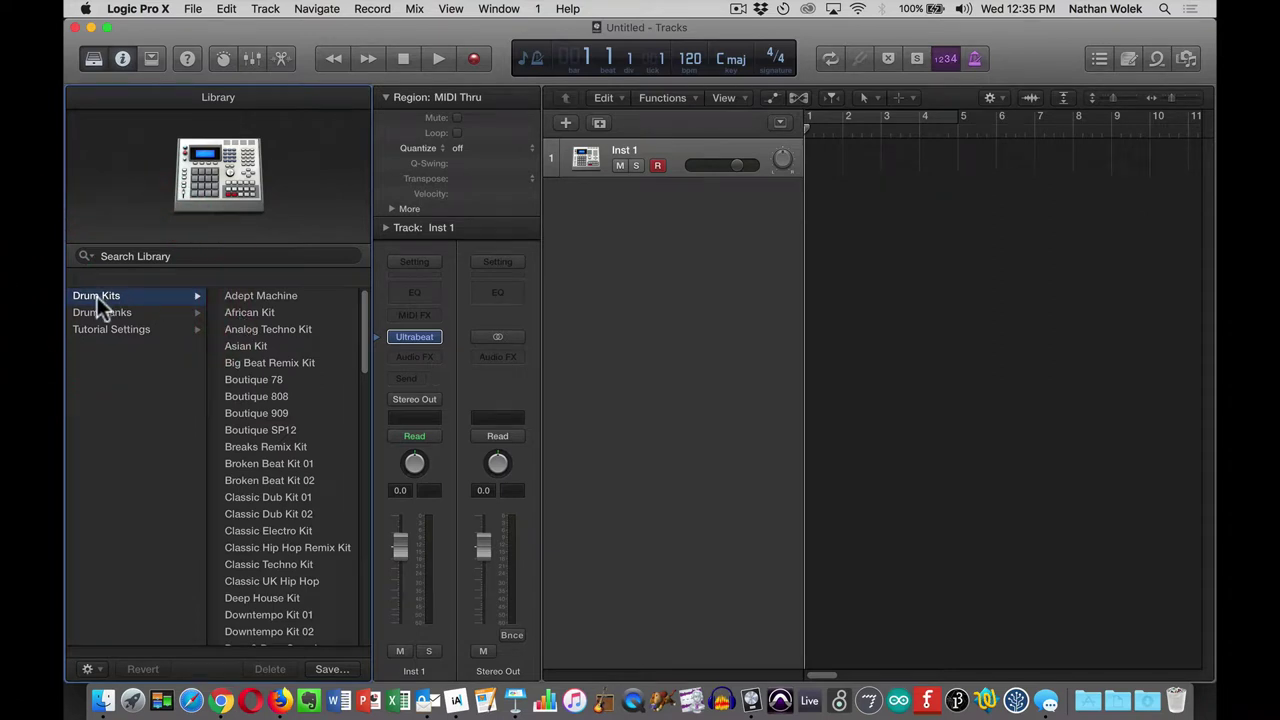
mouse_move(285, 121)
click(93, 58)
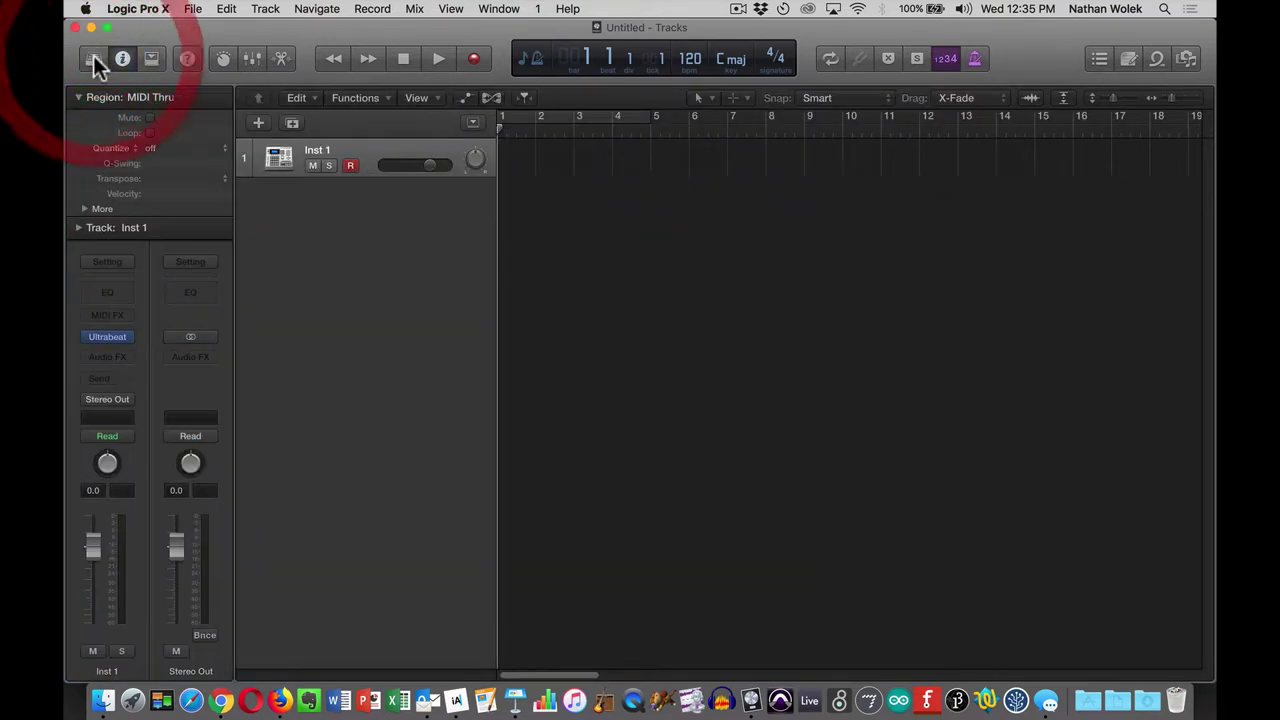
click(93, 58)
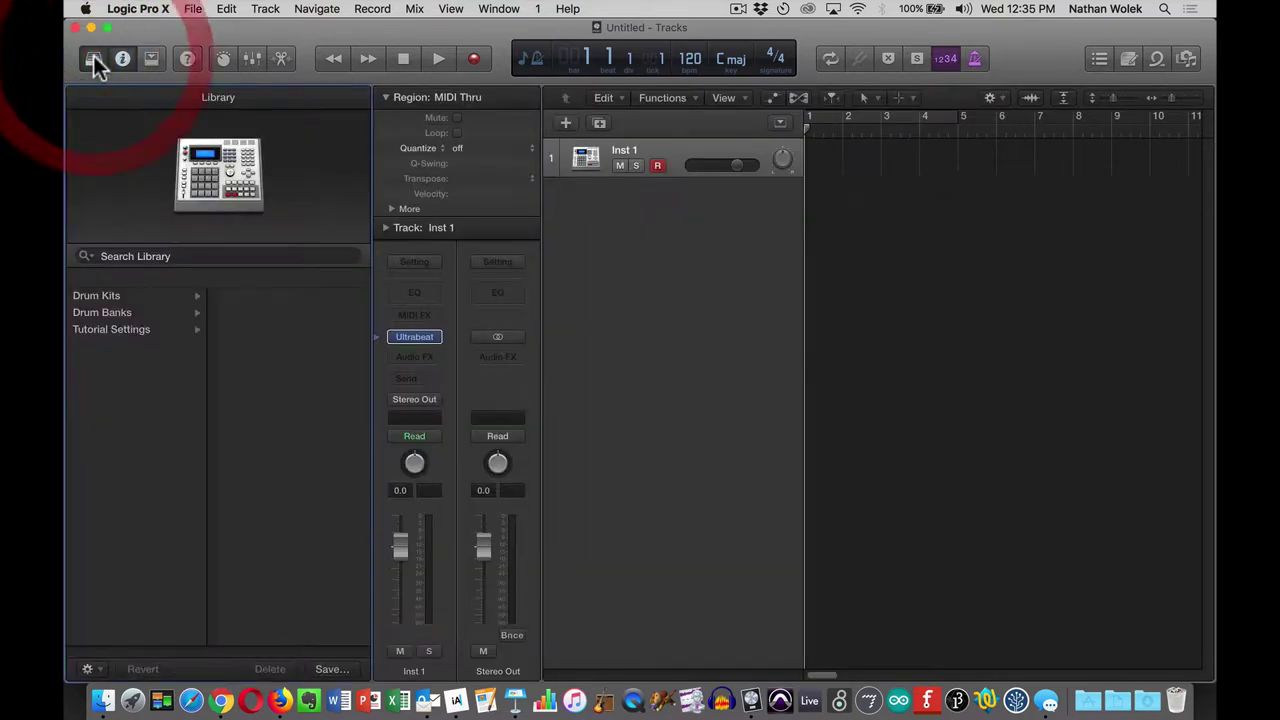
click(113, 295)
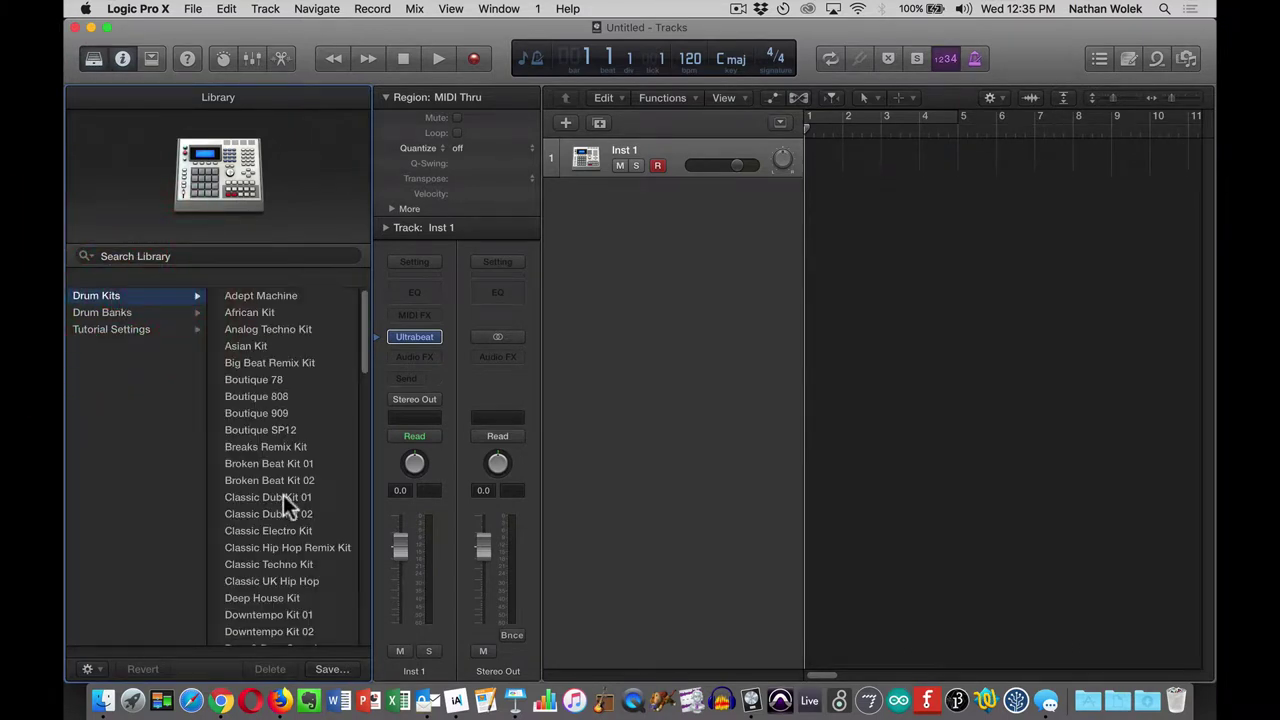
click(282, 397)
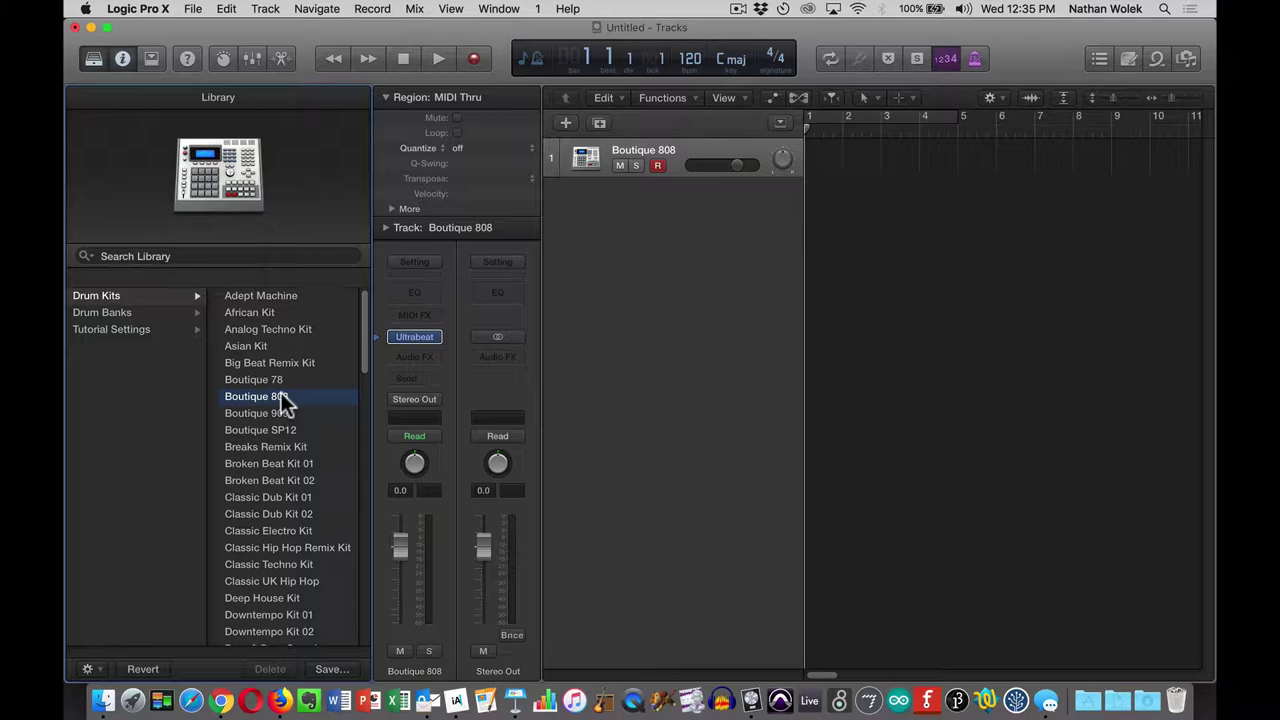
key(alt+super+8)
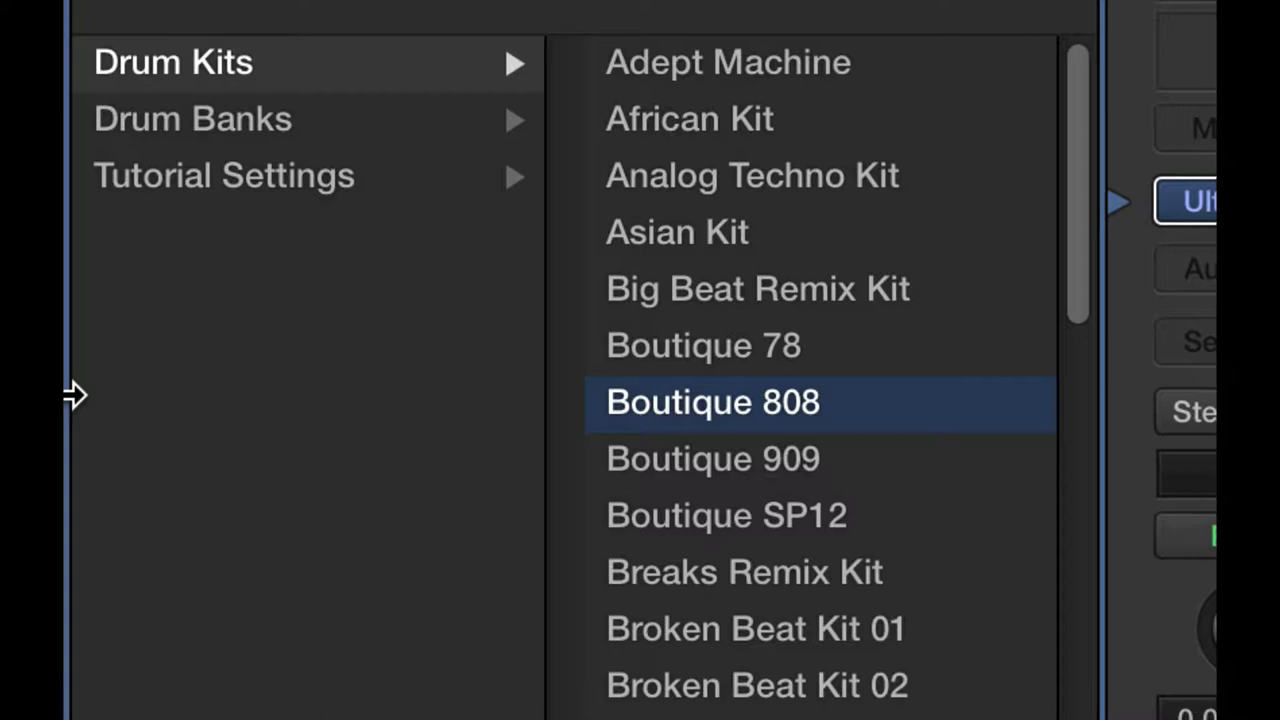
key(super+Tab)
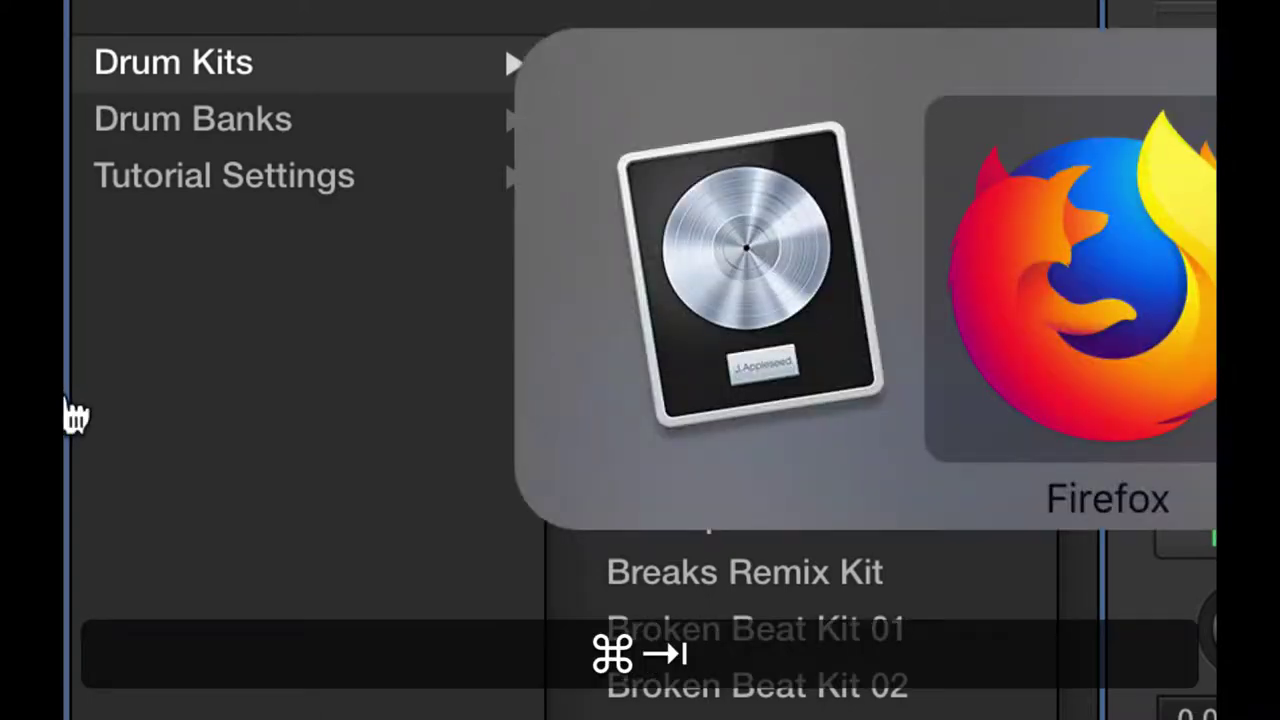
key(alt+super+8)
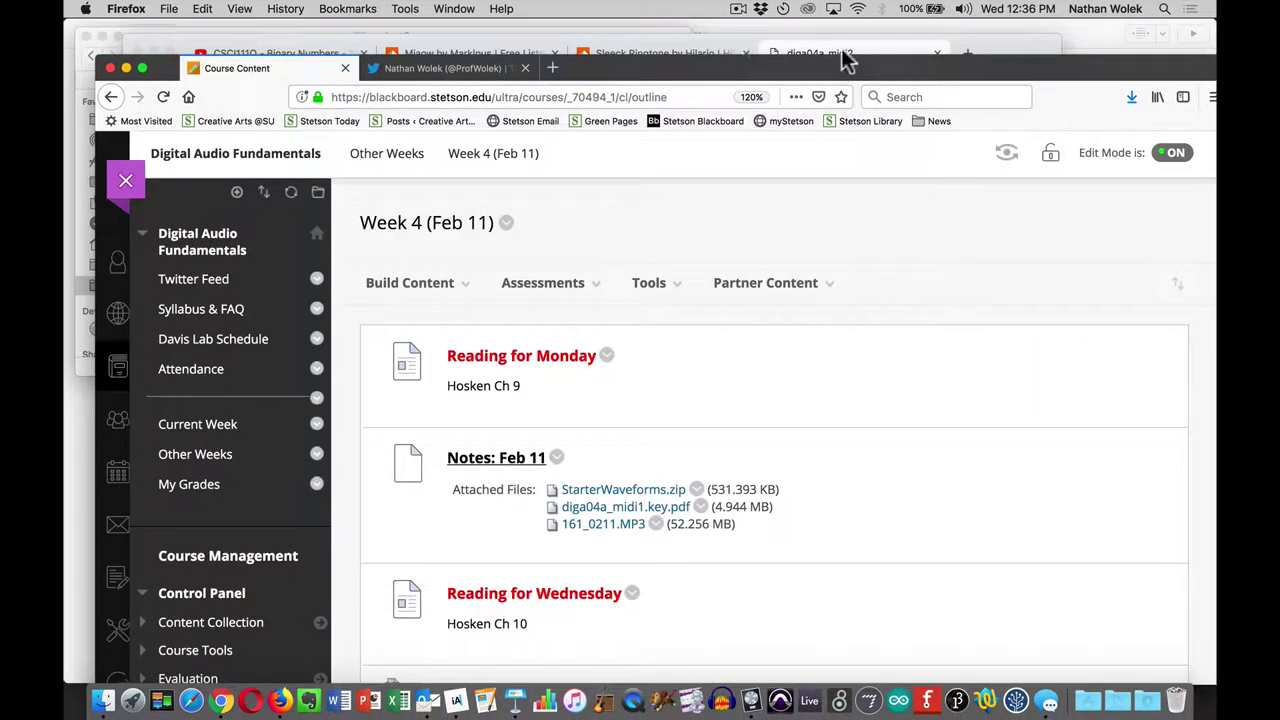
click(862, 52)
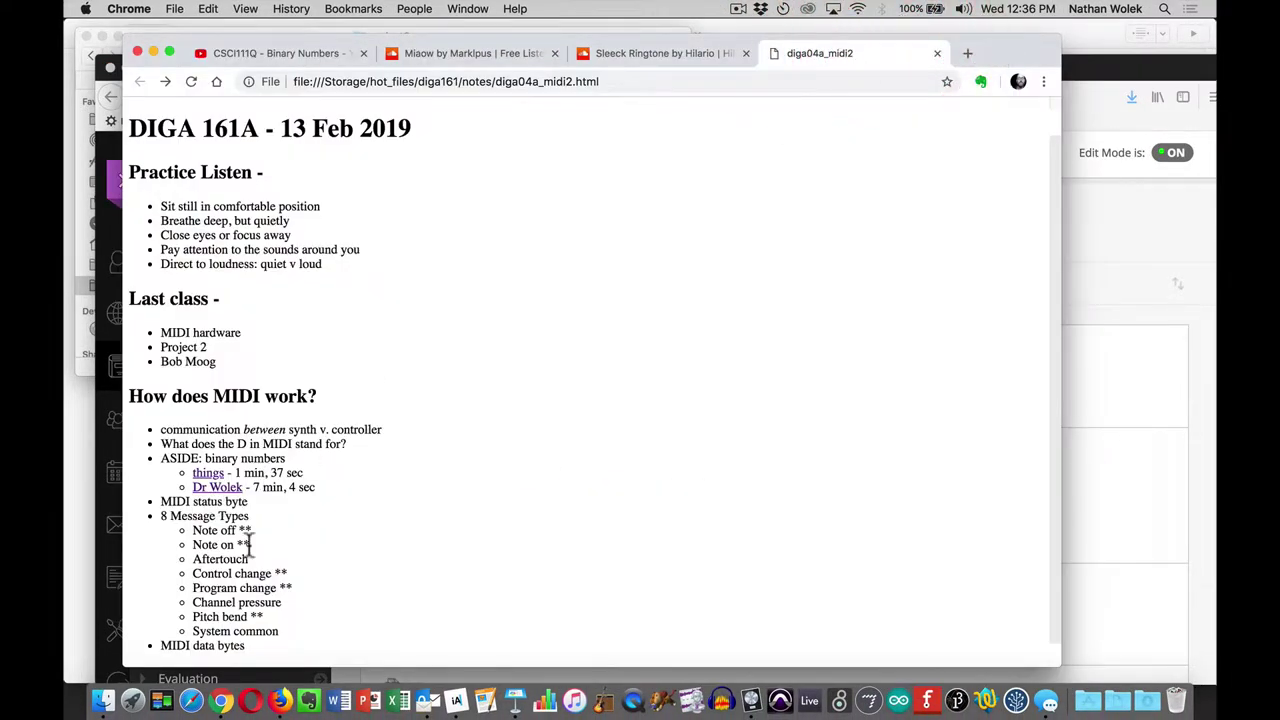
scroll(468, 550, down, 2)
scroll(466, 556, down, 7)
scroll(467, 557, up, 2)
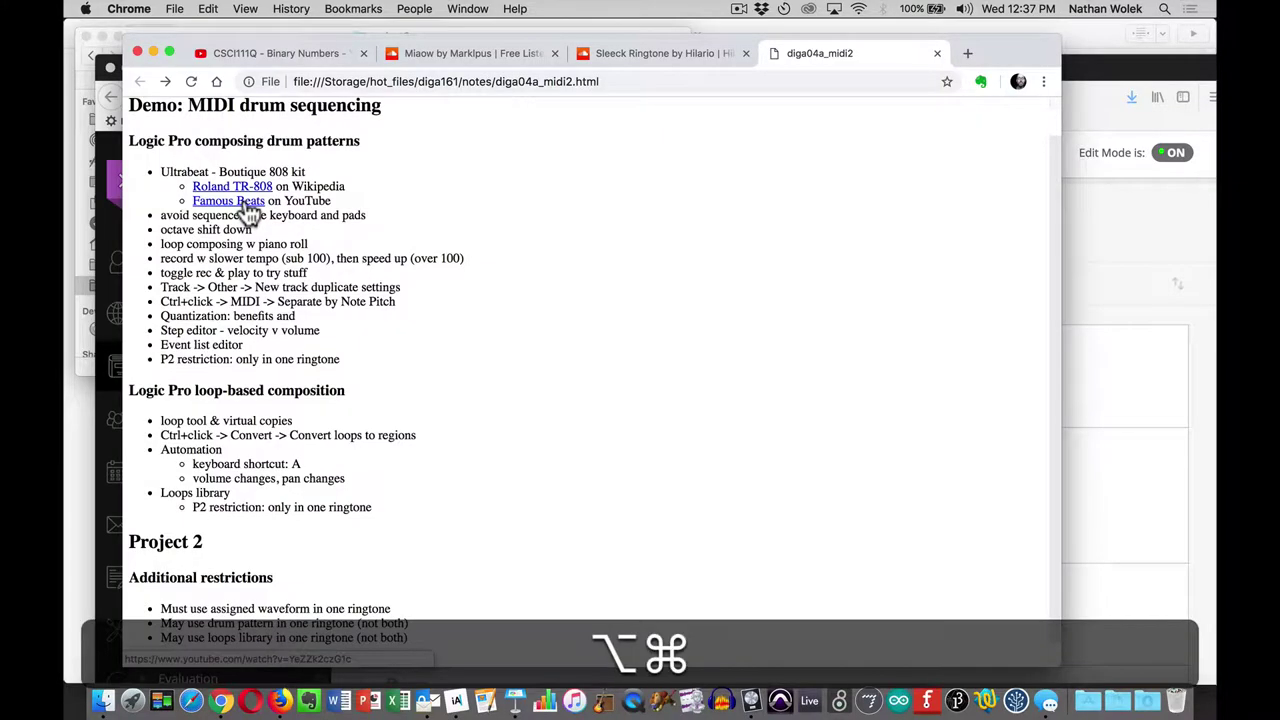
key(super+Tab)
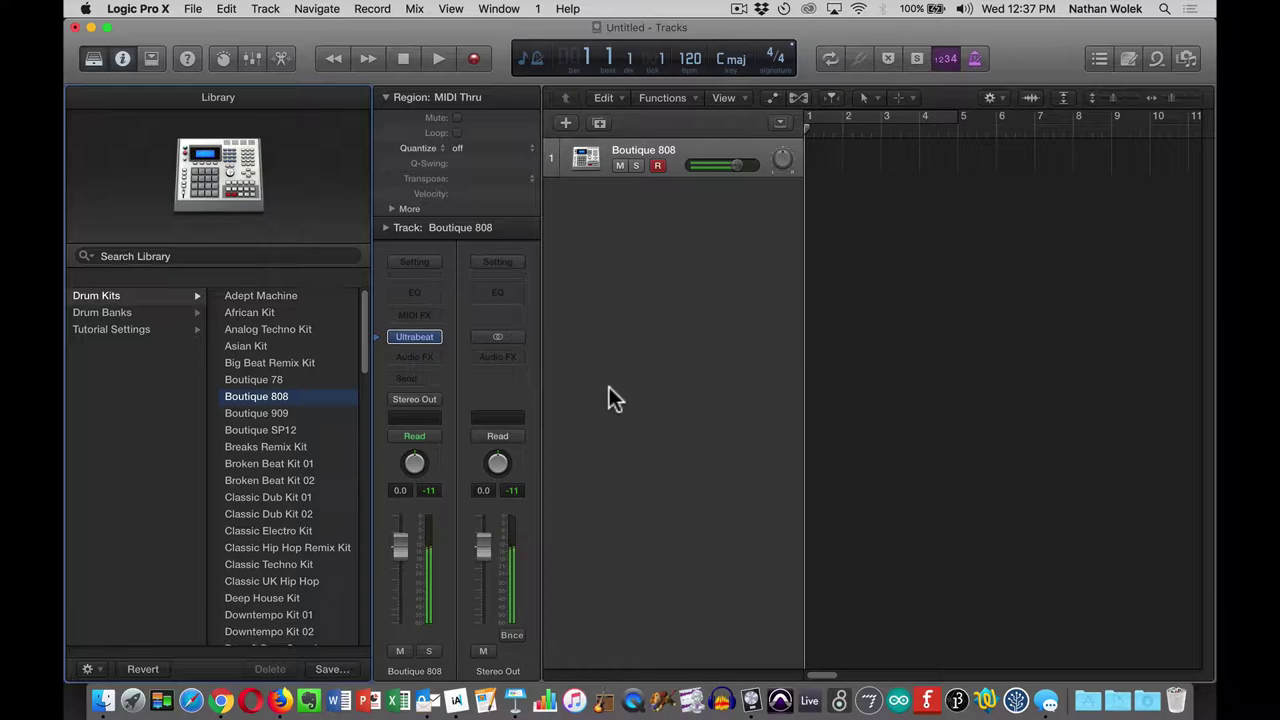
Bring QuickTime Player's live camera view of the keyboard to the front
key(super+Tab)
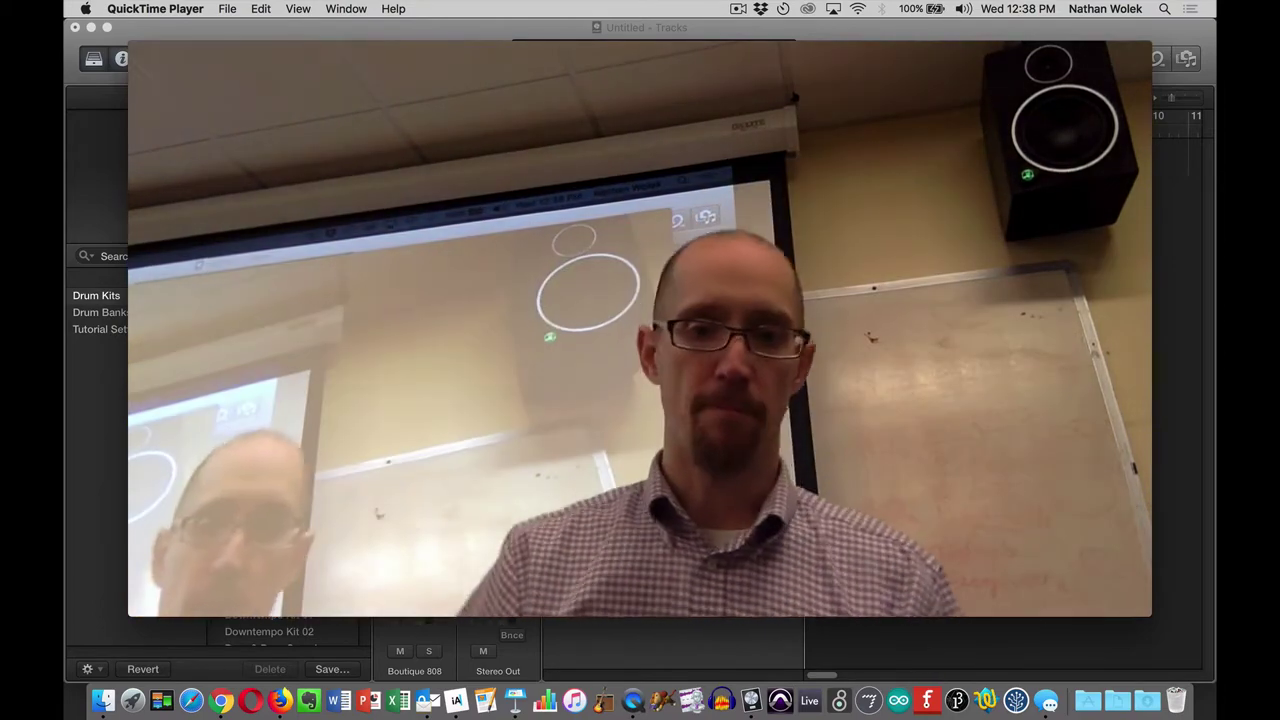
Switch from QuickTime Player back to Logic Pro X
key(super+Tab)
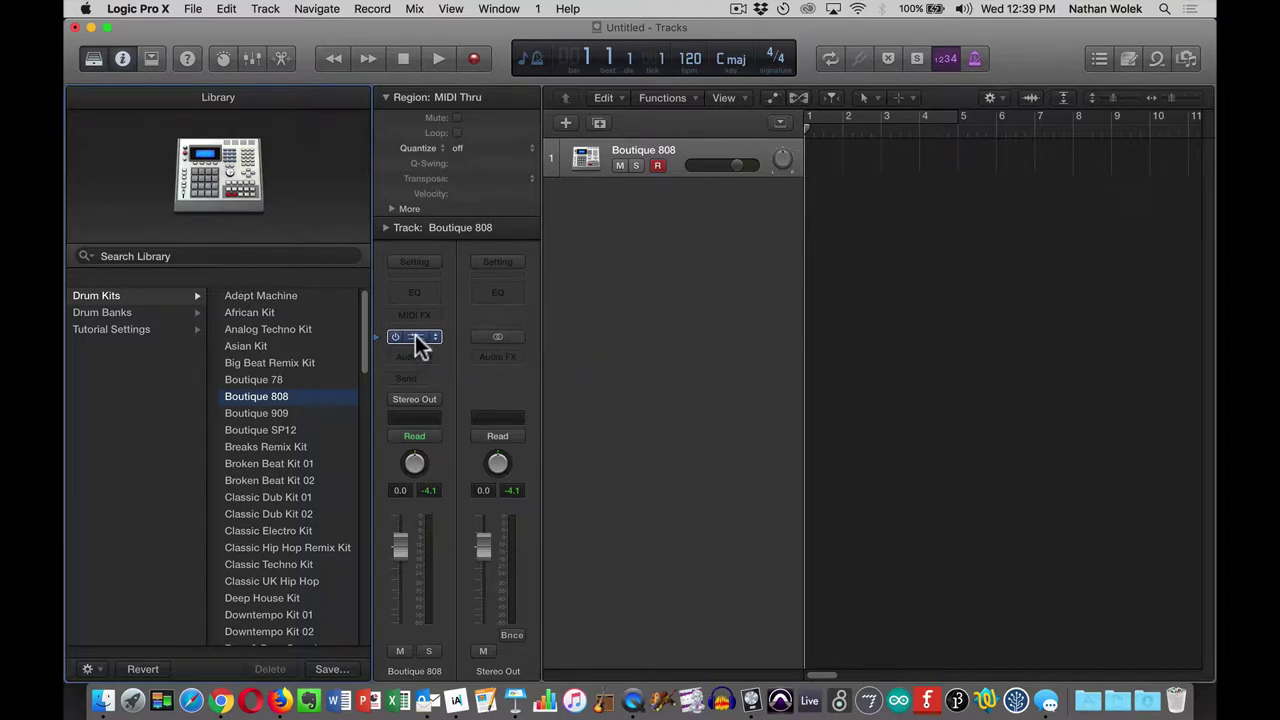
key(alt+super+8)
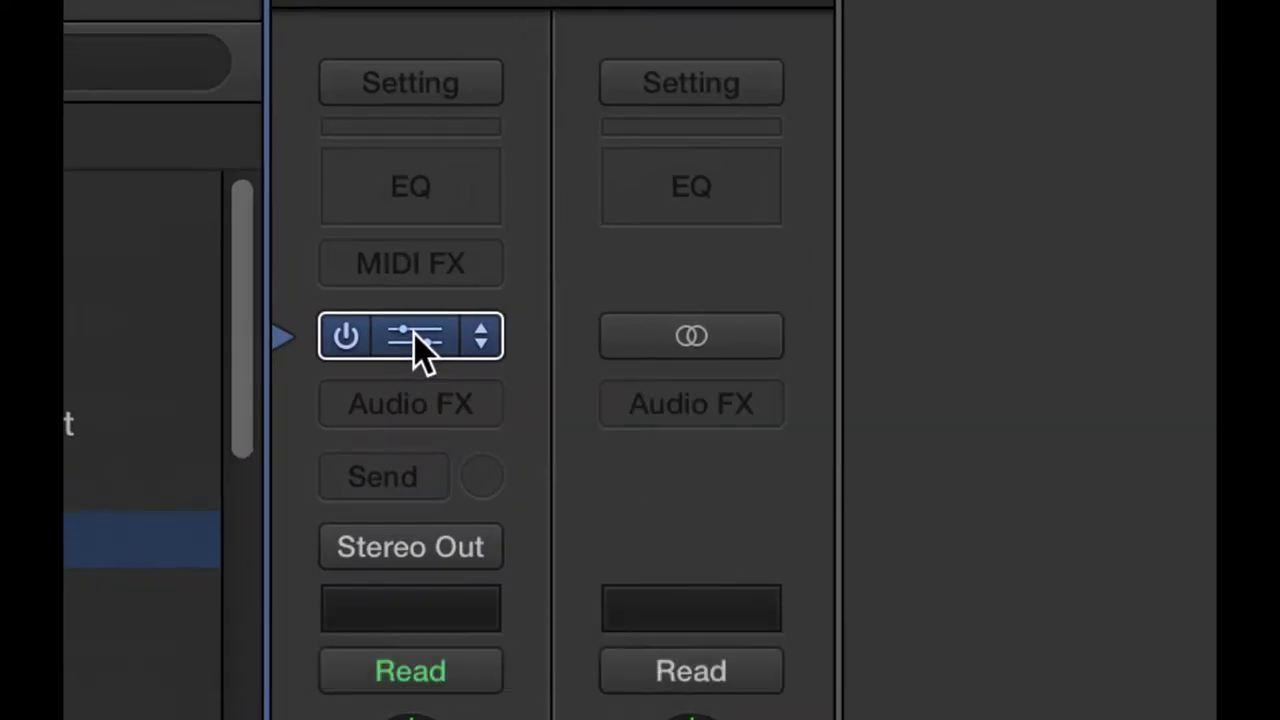
click(416, 337)
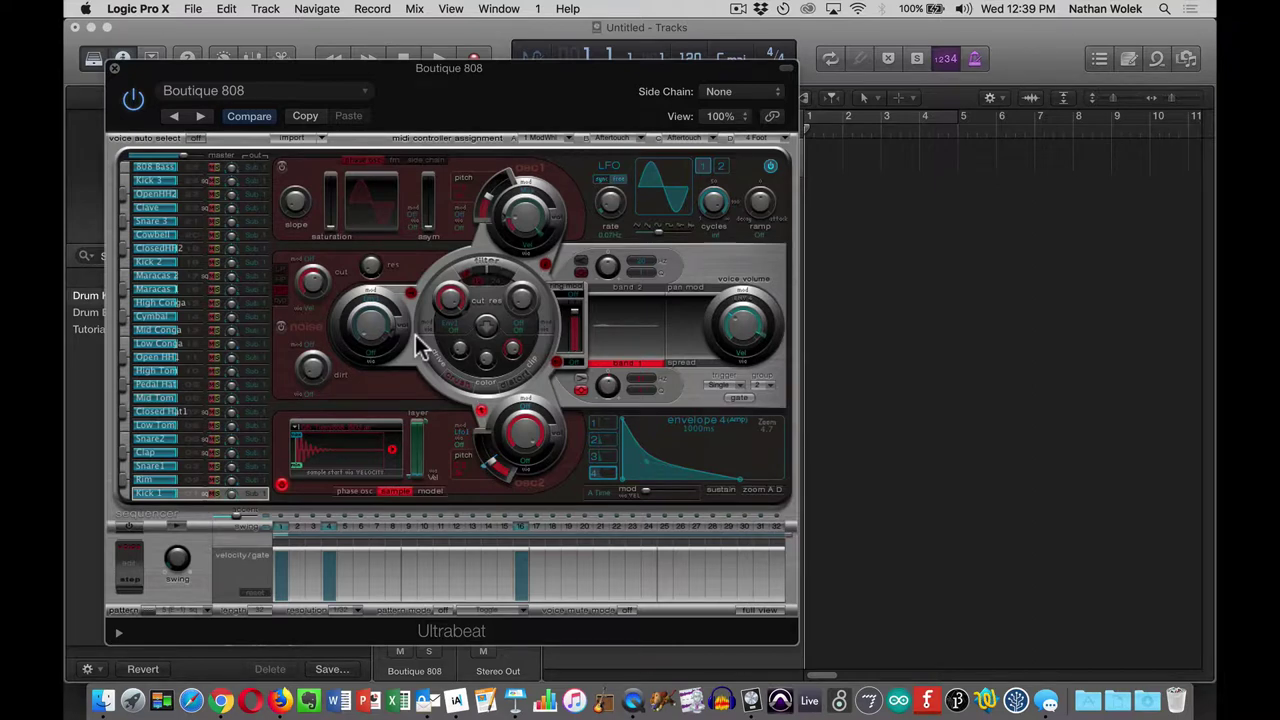
key(super+w)
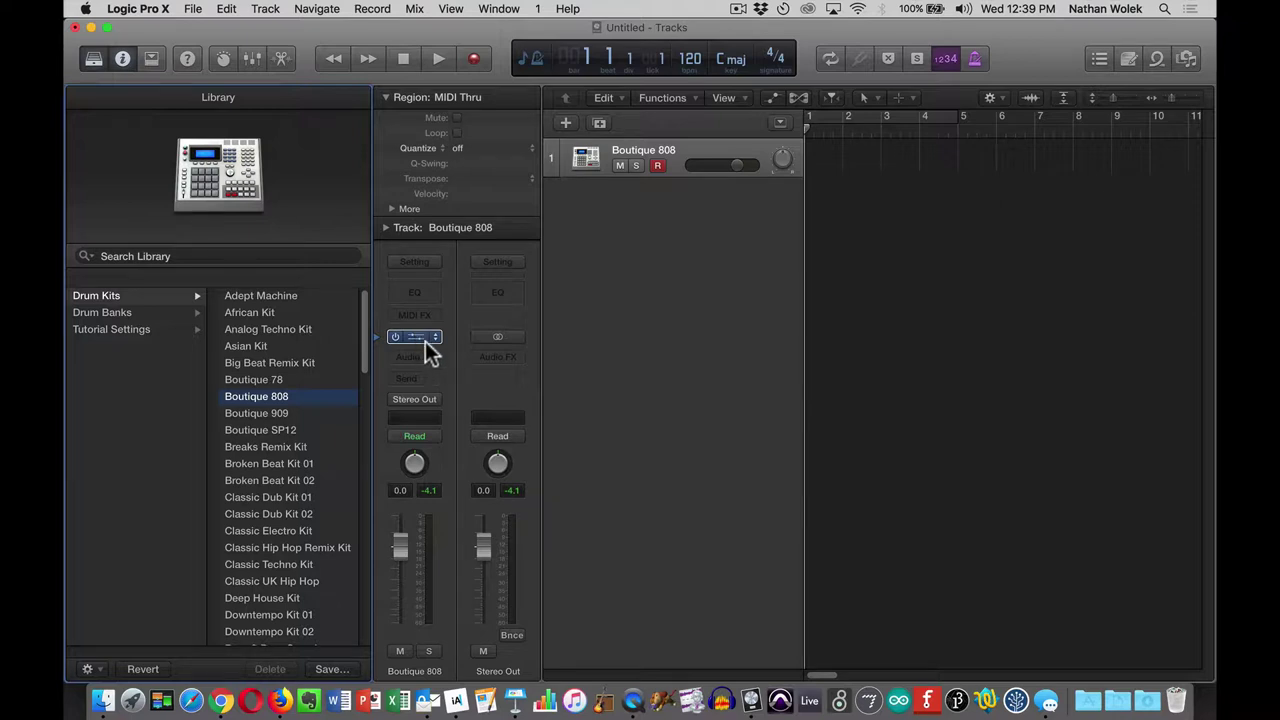
click(121, 58)
click(121, 58)
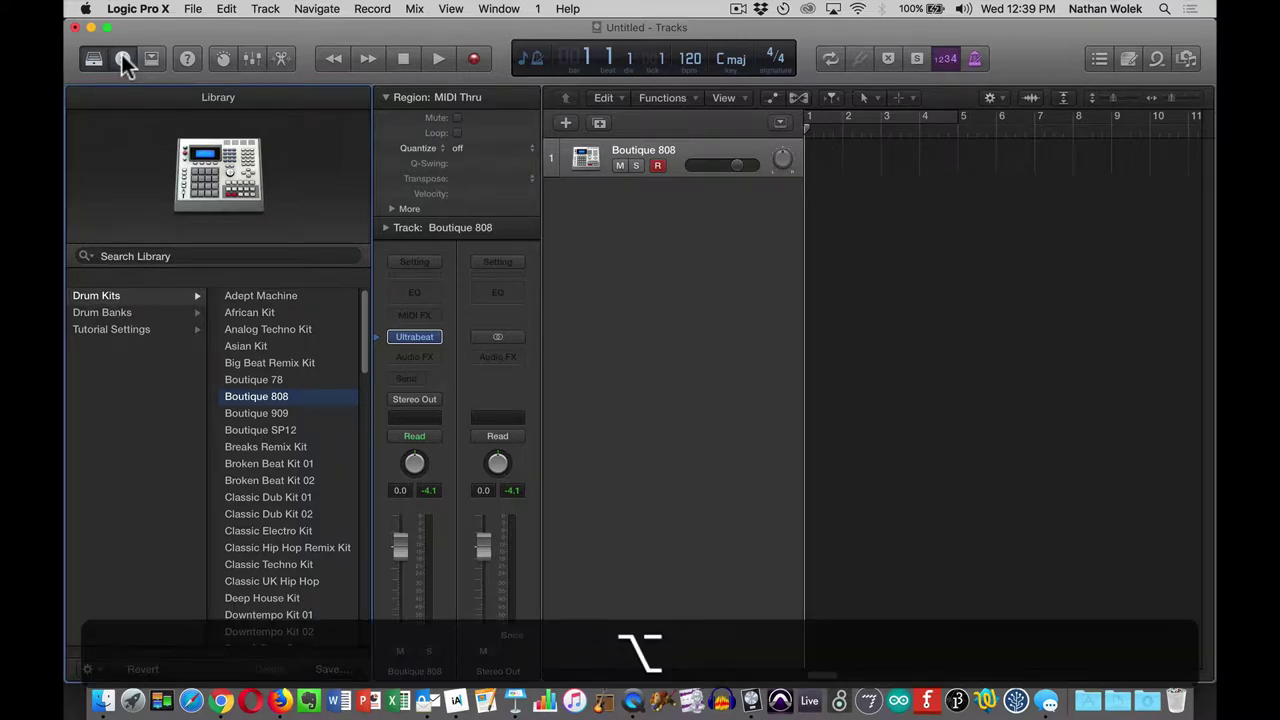
key(alt+super+8)
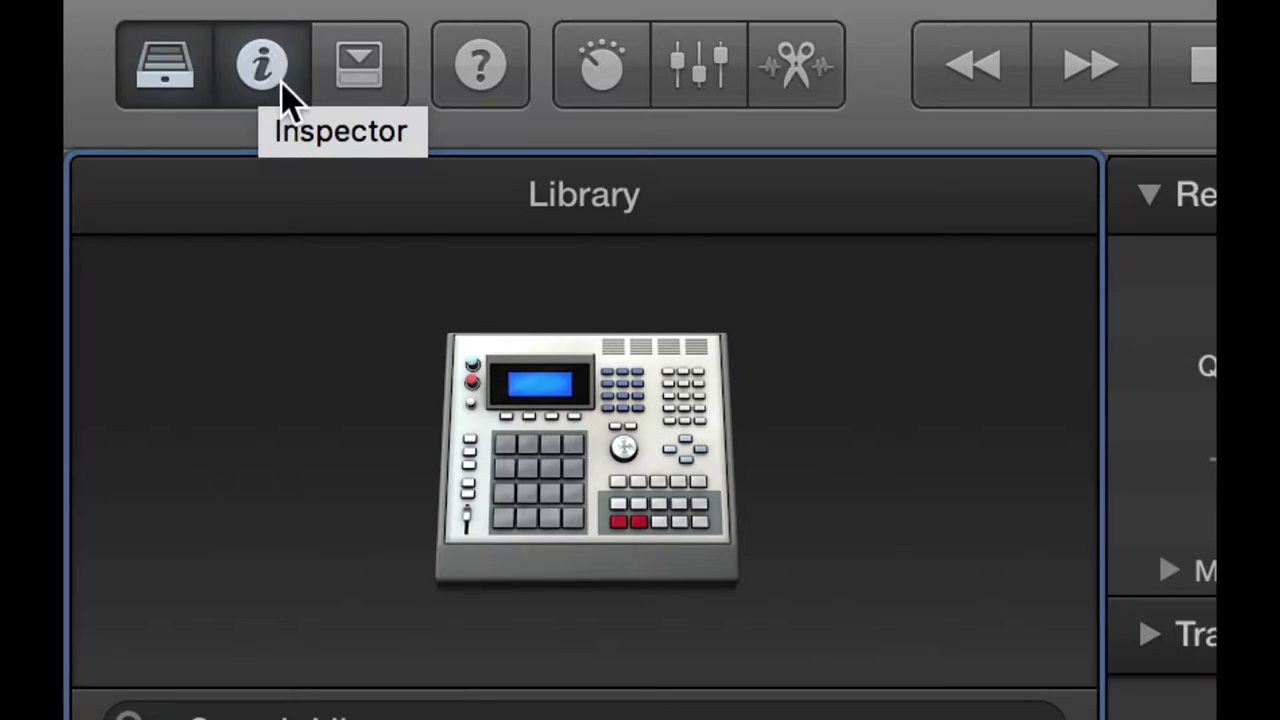
key(alt+super+8)
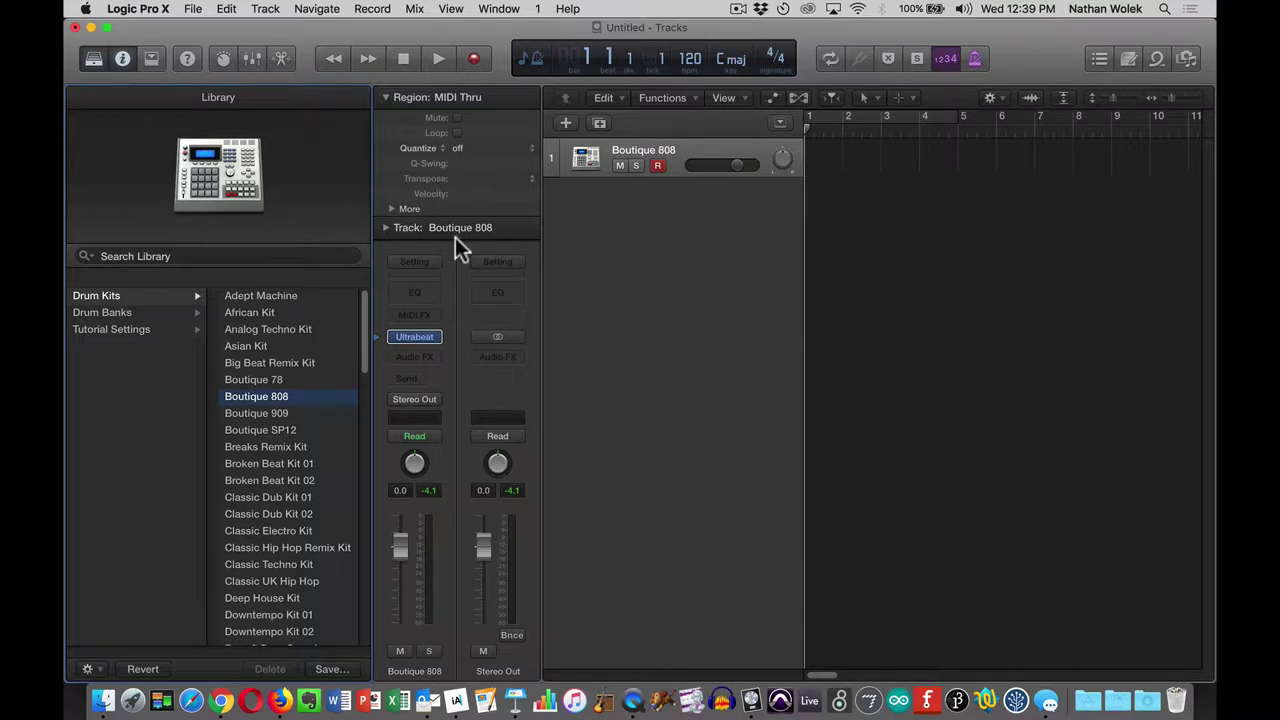
Open the Ultrabeat plug-in window from the Boutique 808 channel strip and inspect its step sequencer
click(414, 337)
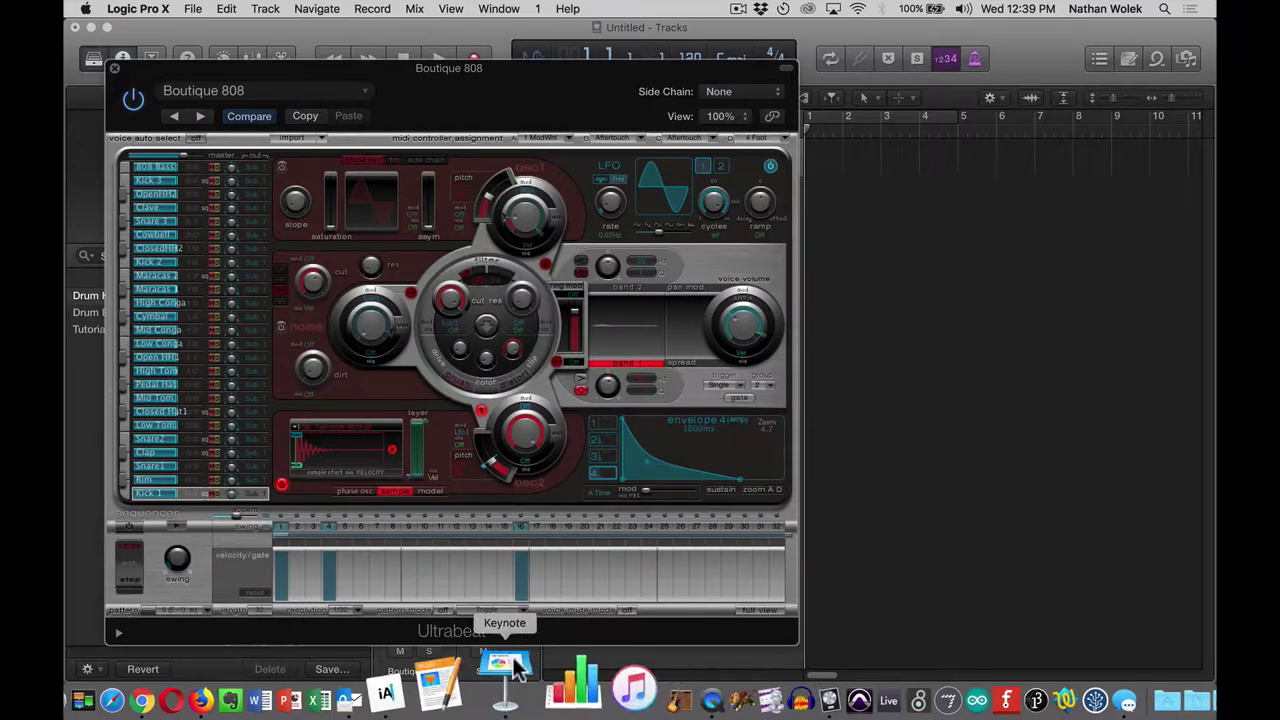
key(alt+super+8)
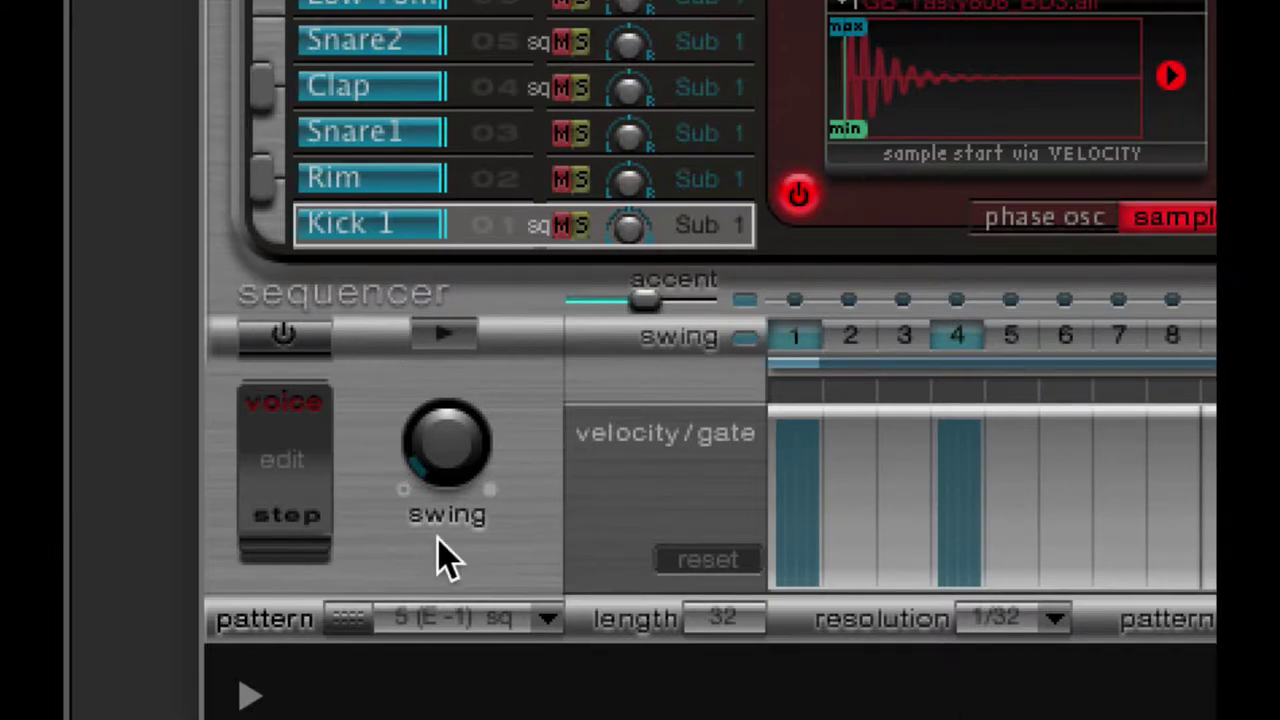
key(alt+super+8)
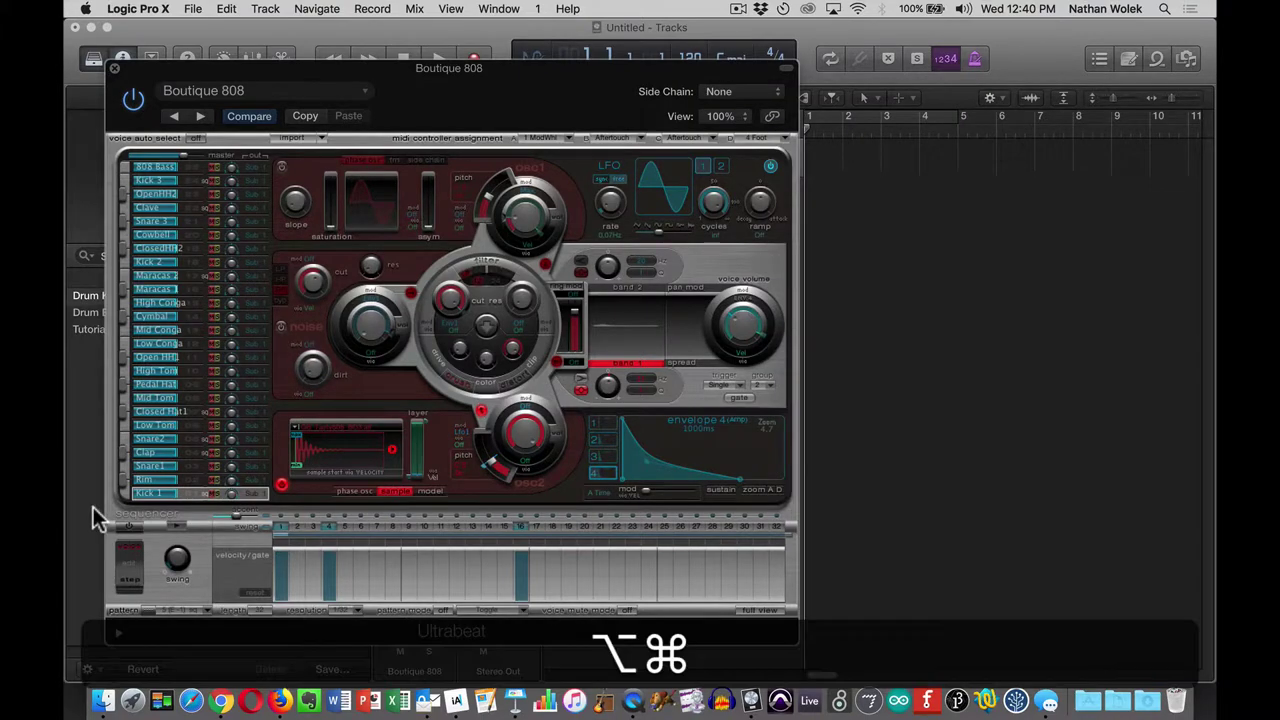
key(alt+super+8)
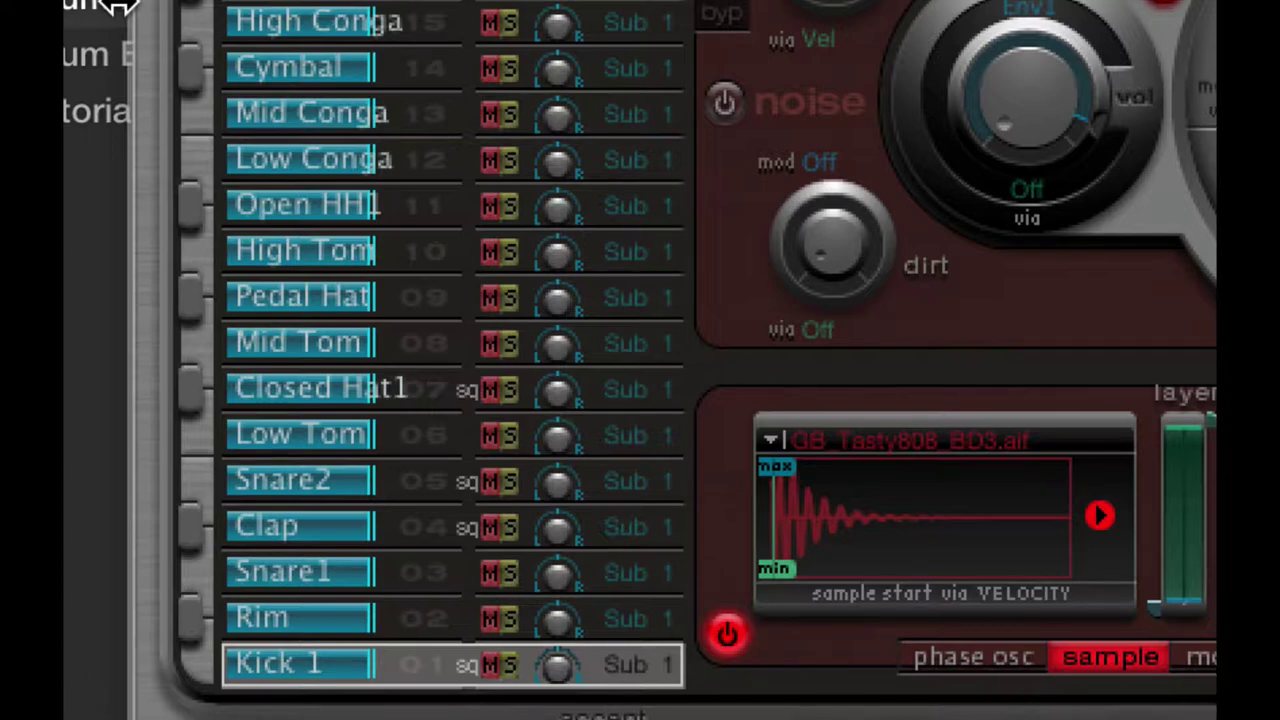
key(alt+super+8)
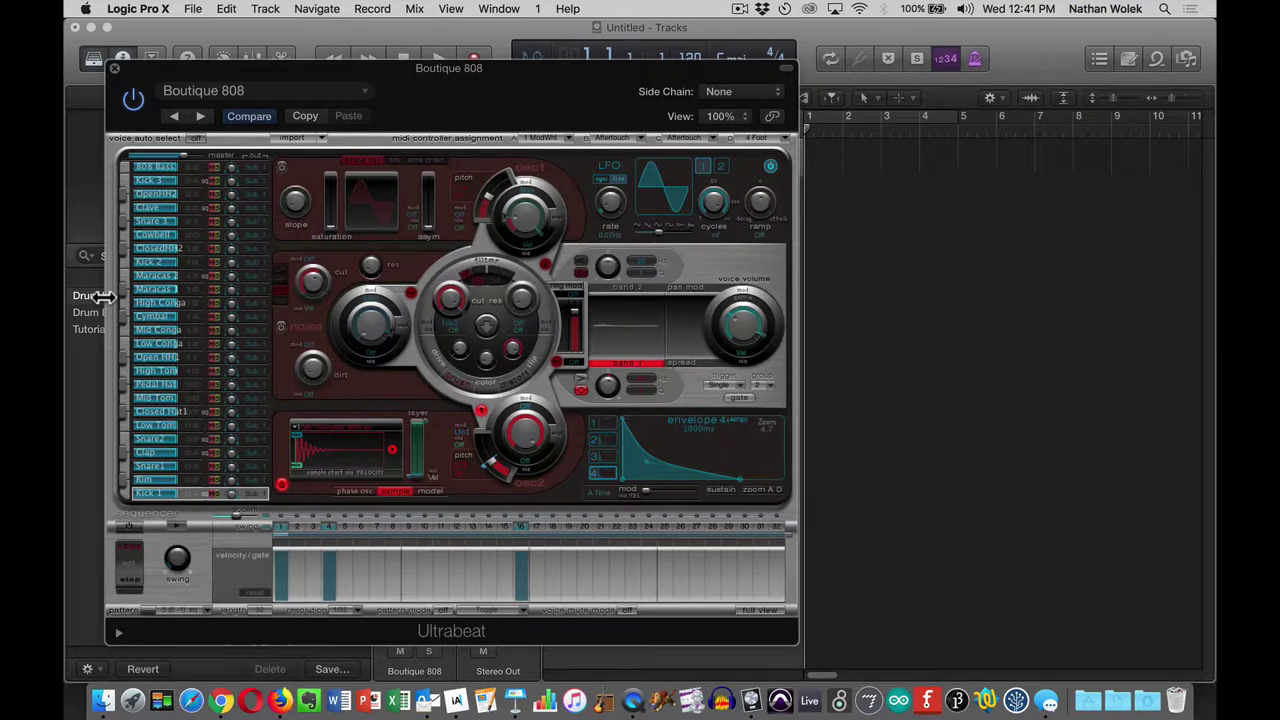
Close Ultrabeat, enable Cycle, and shorten the cycle range to end at bar 3
click(114, 69)
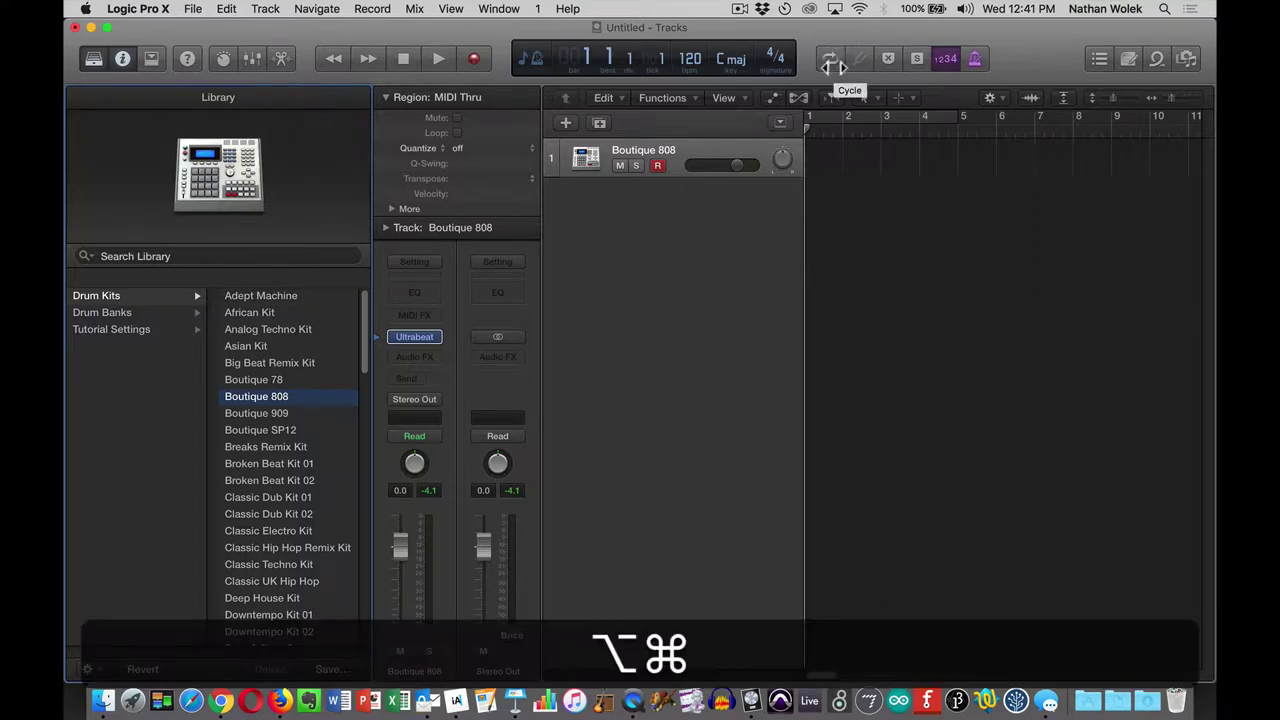
key(alt+super+8)
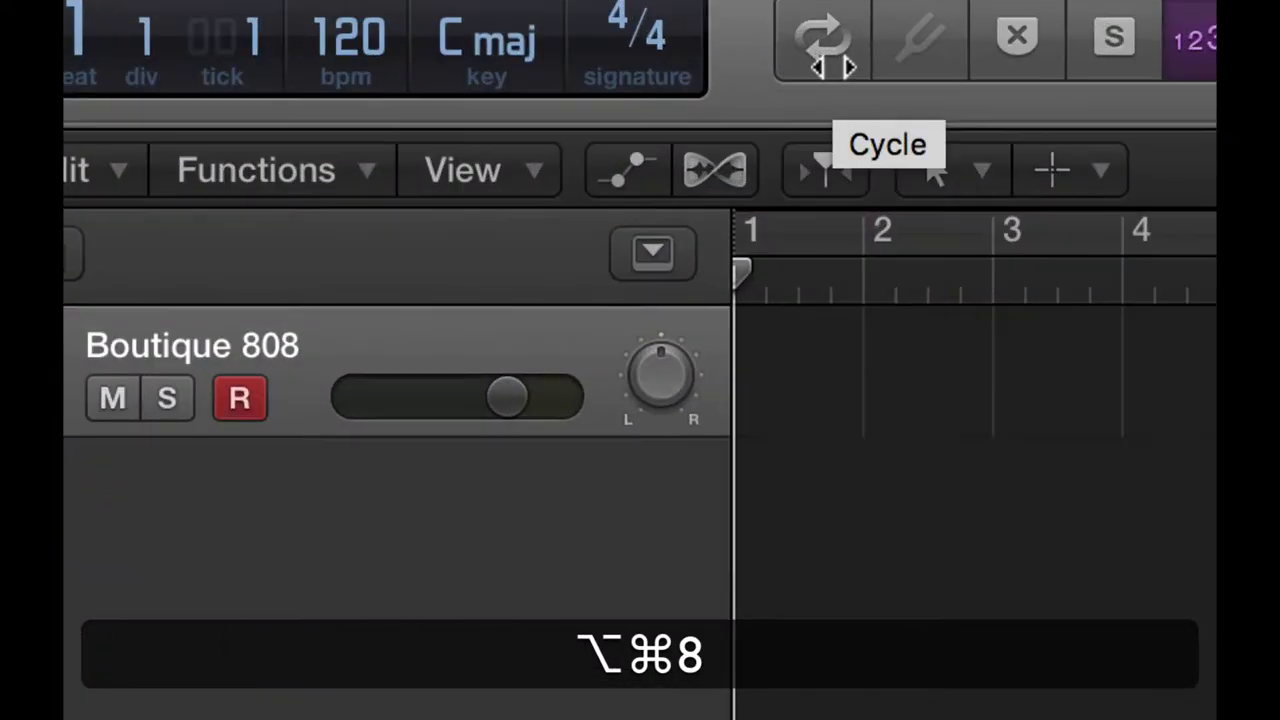
click(830, 37)
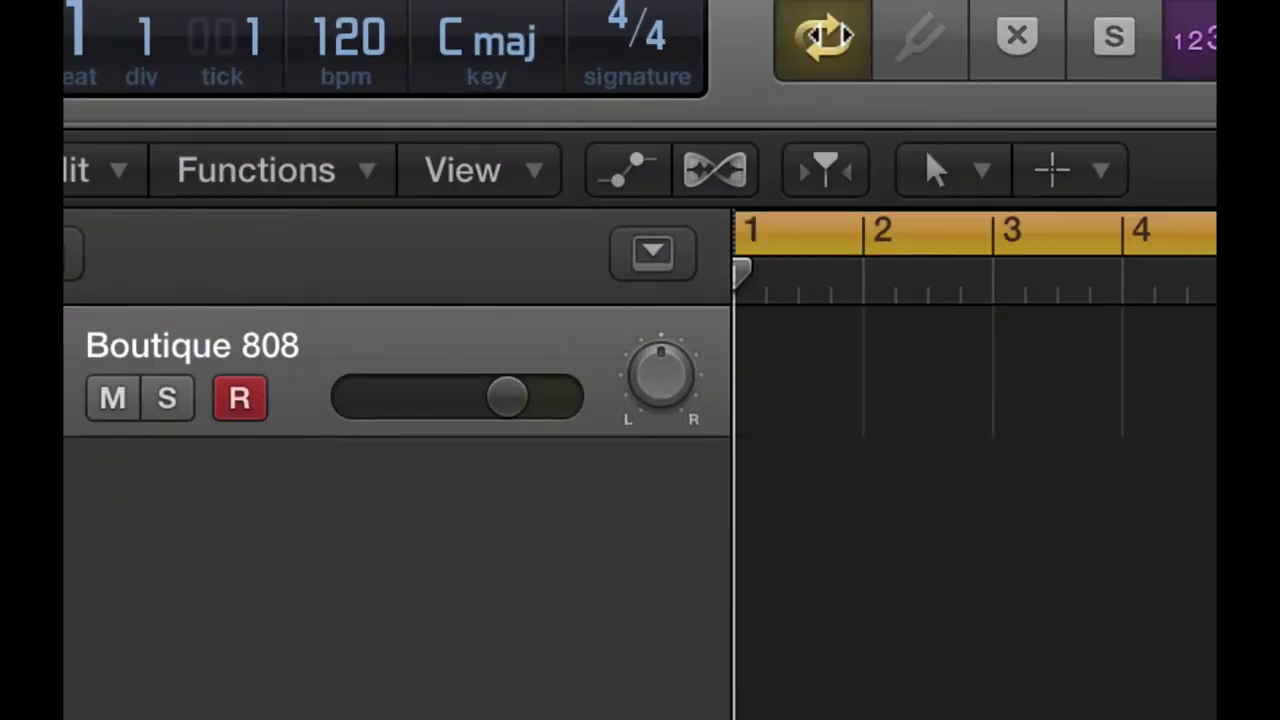
key(alt+super+8)
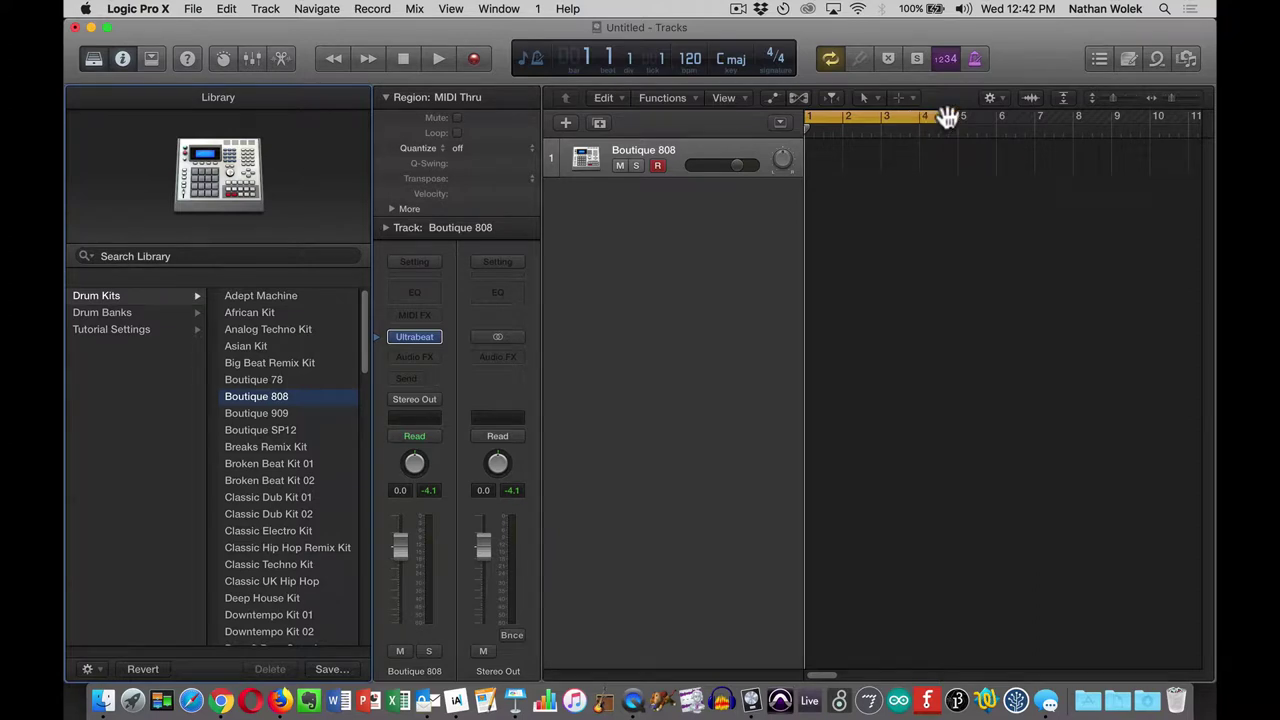
drag(948, 116, 876, 120)
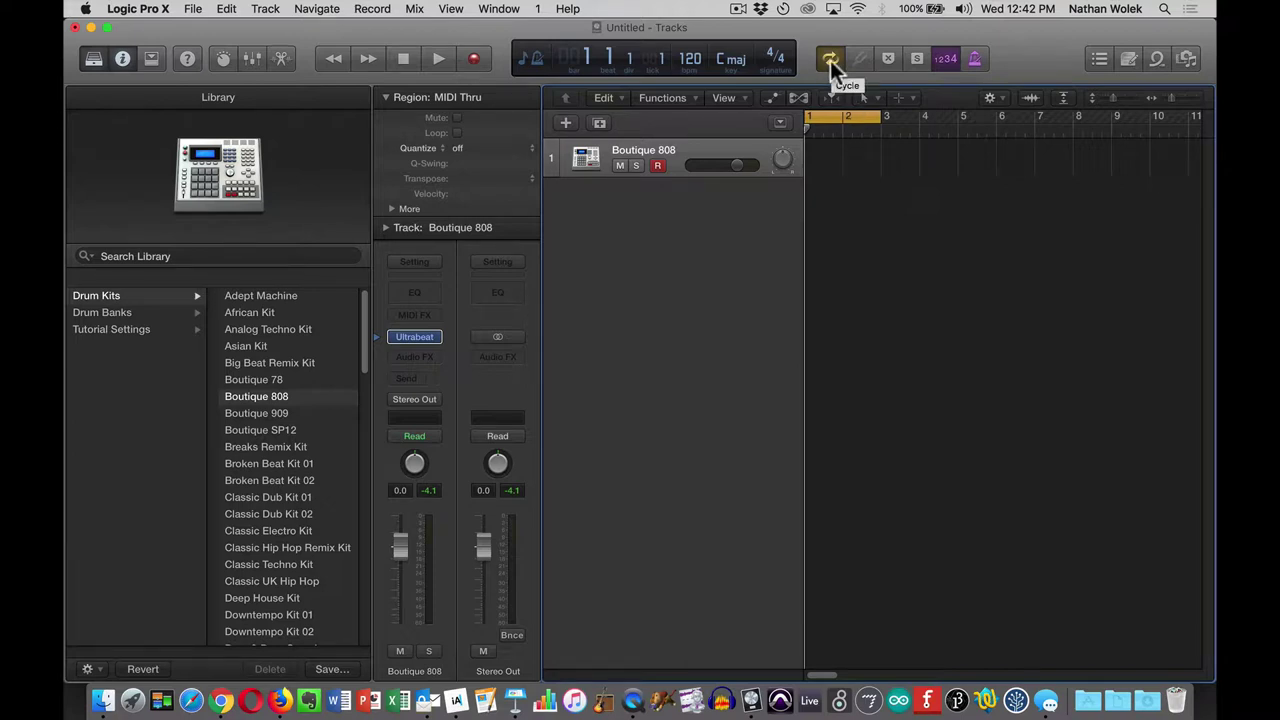
click(980, 58)
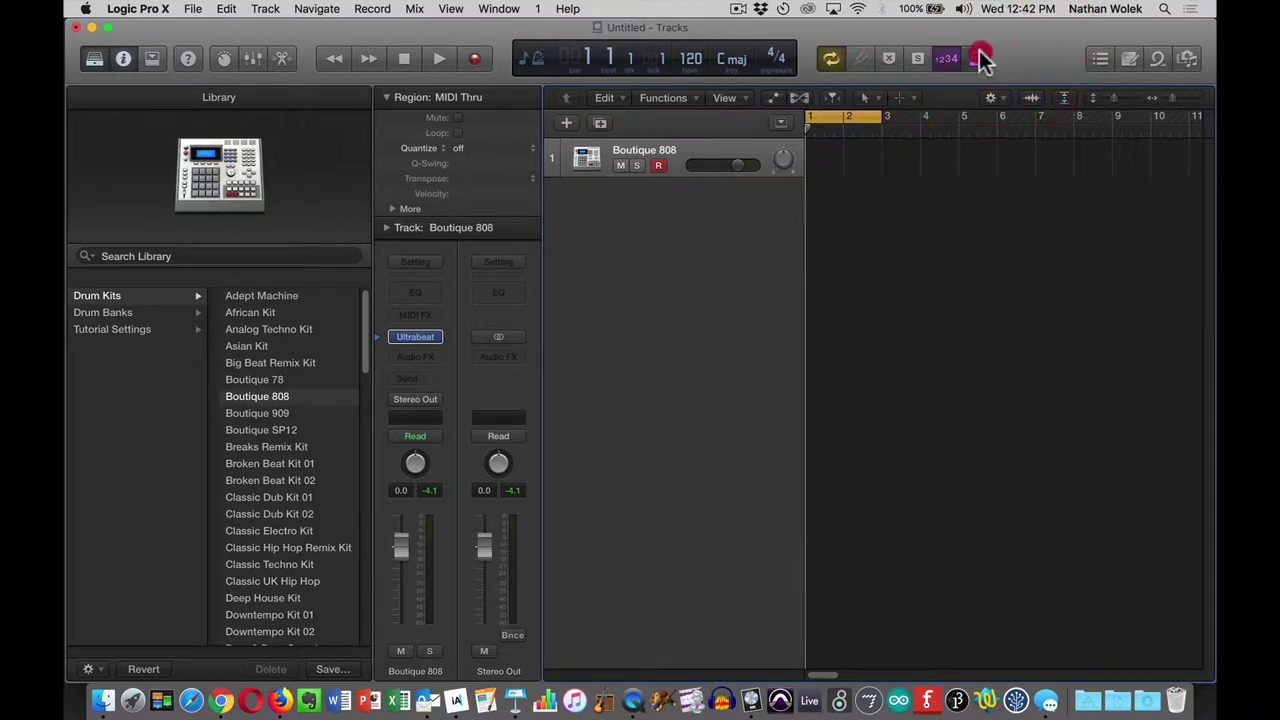
key(alt+super+8)
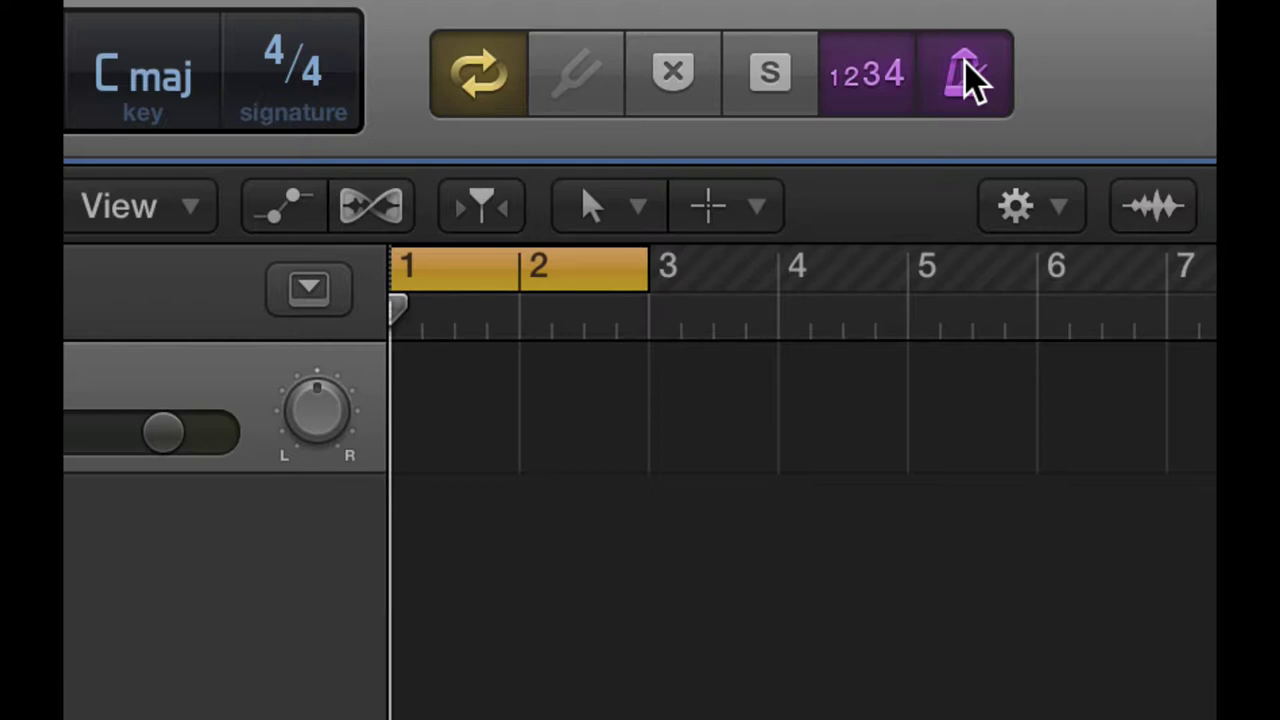
key(alt+super)
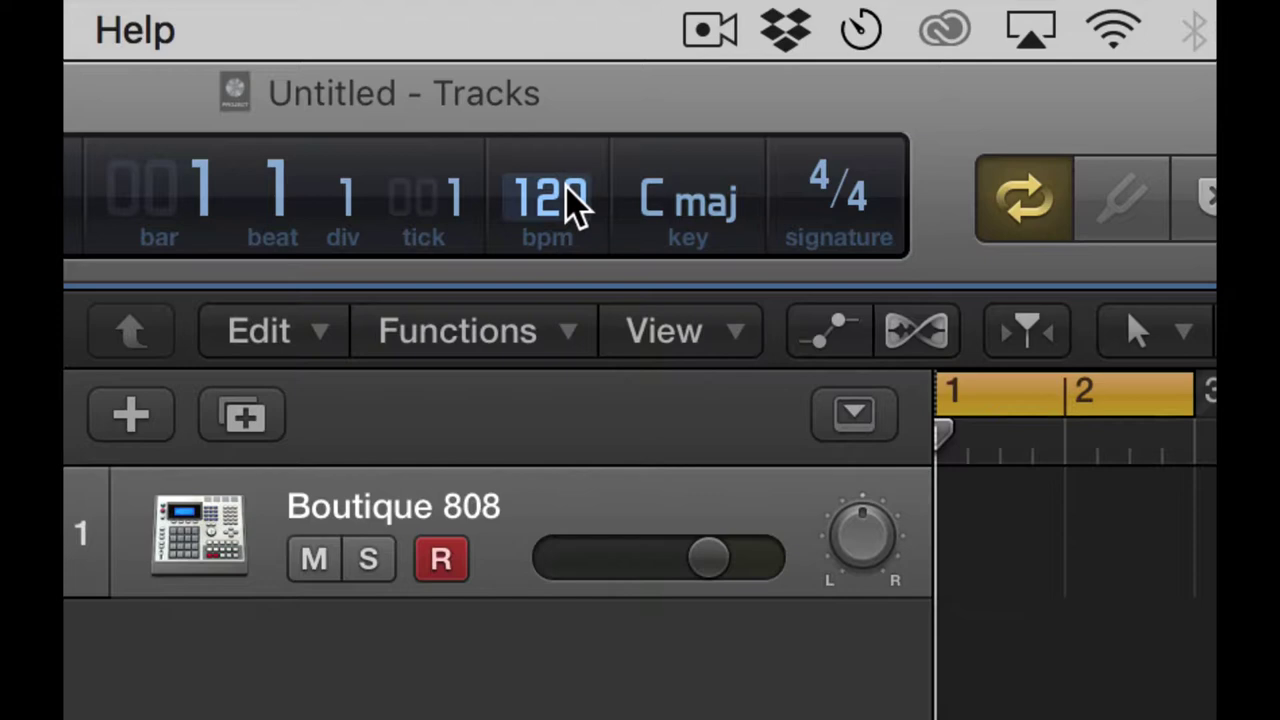
Change the project tempo in the LCD from 120 to 70 bpm
key(7)
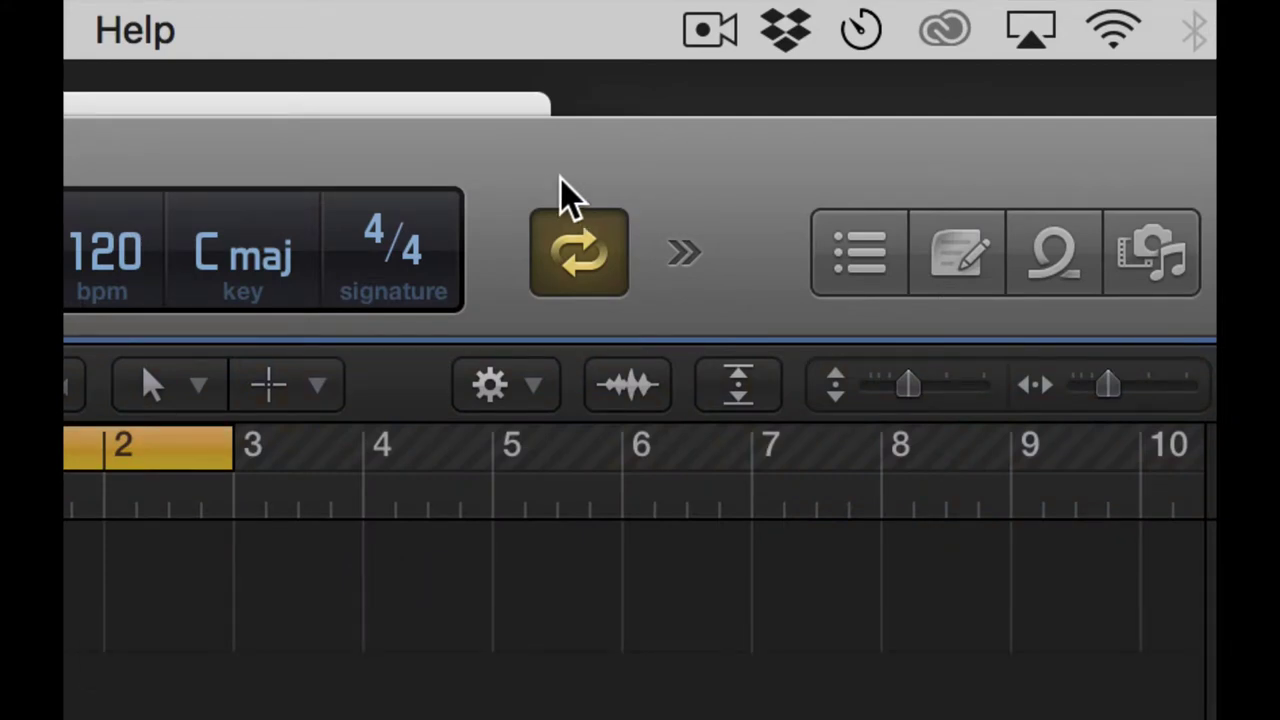
key(1)
double_click(553, 195)
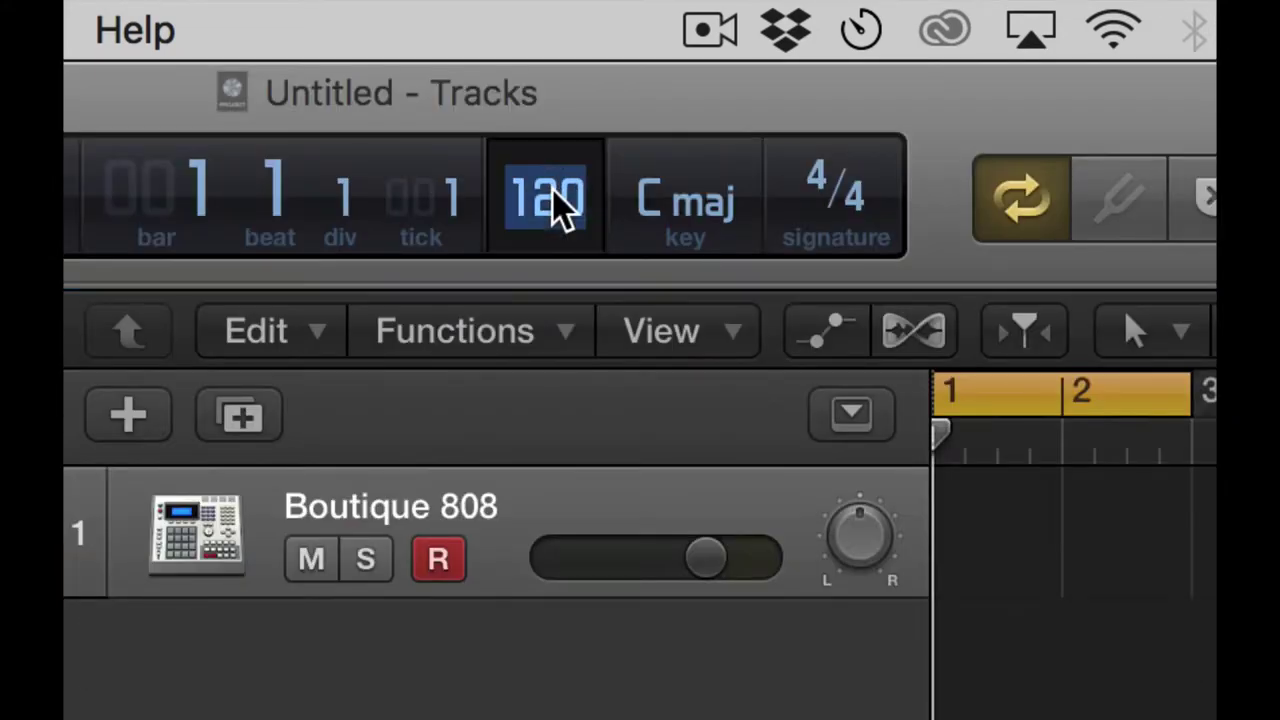
text(70)
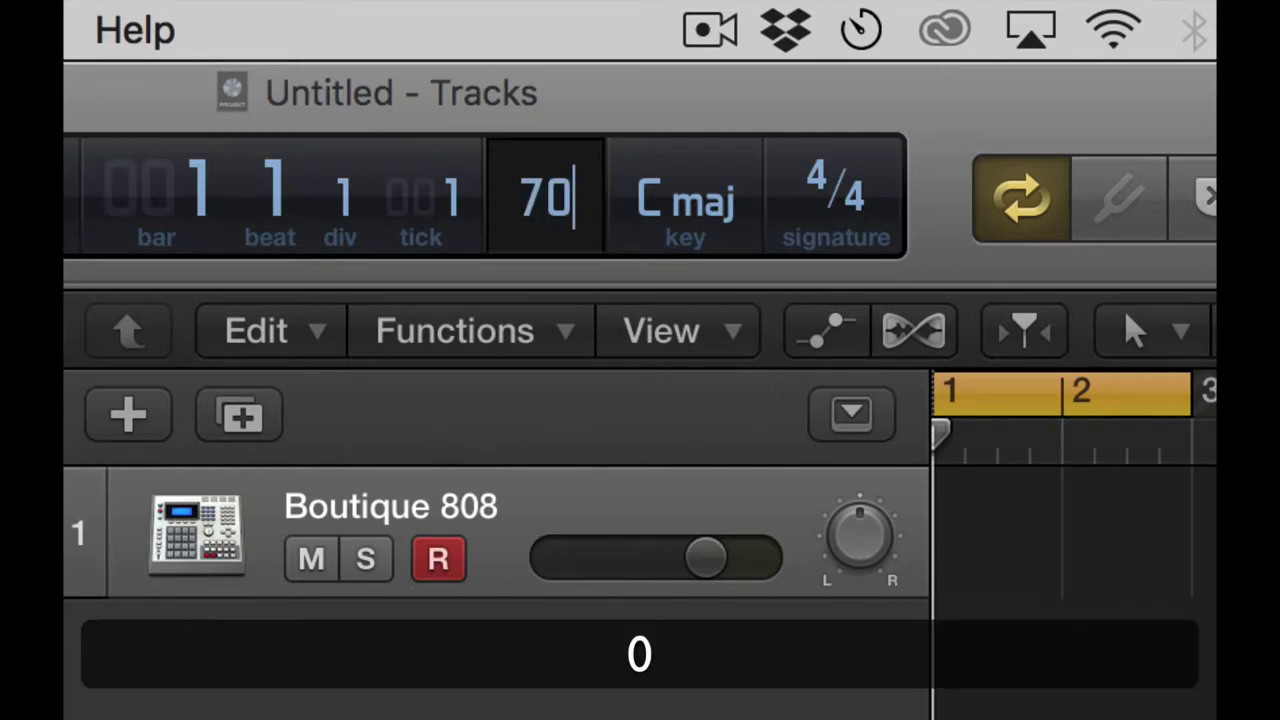
key(Return)
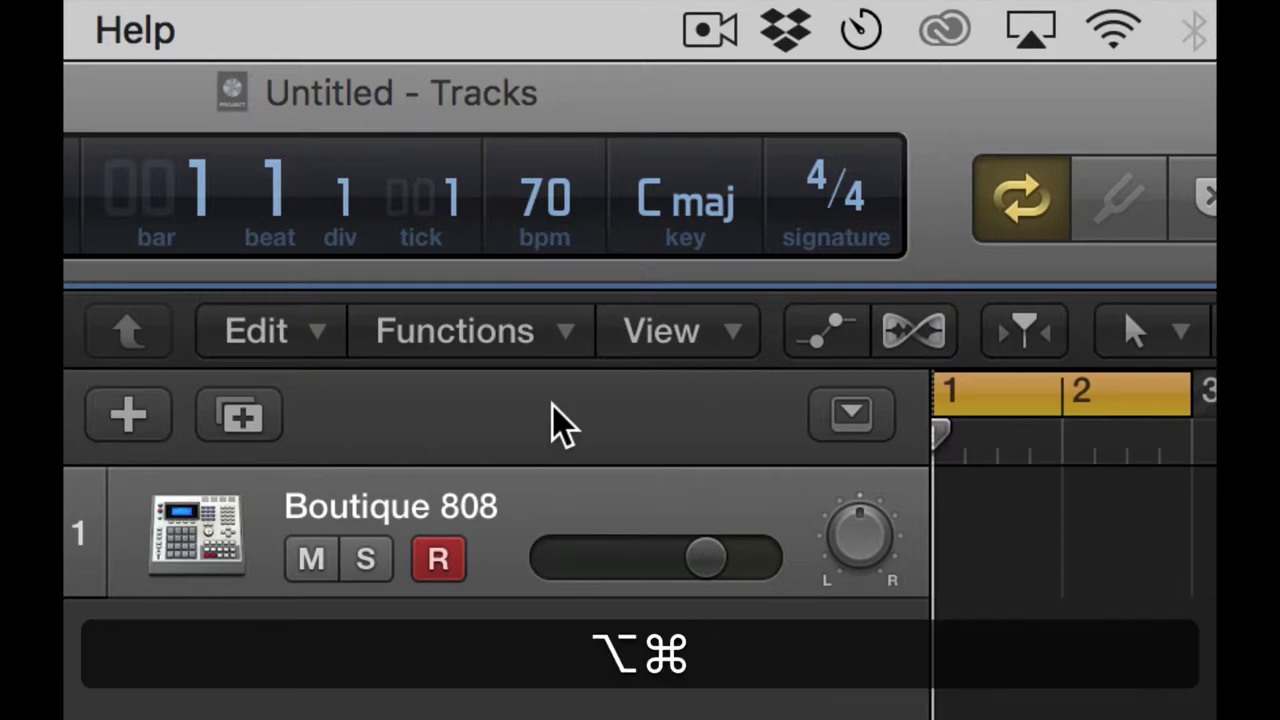
key(alt+super+8)
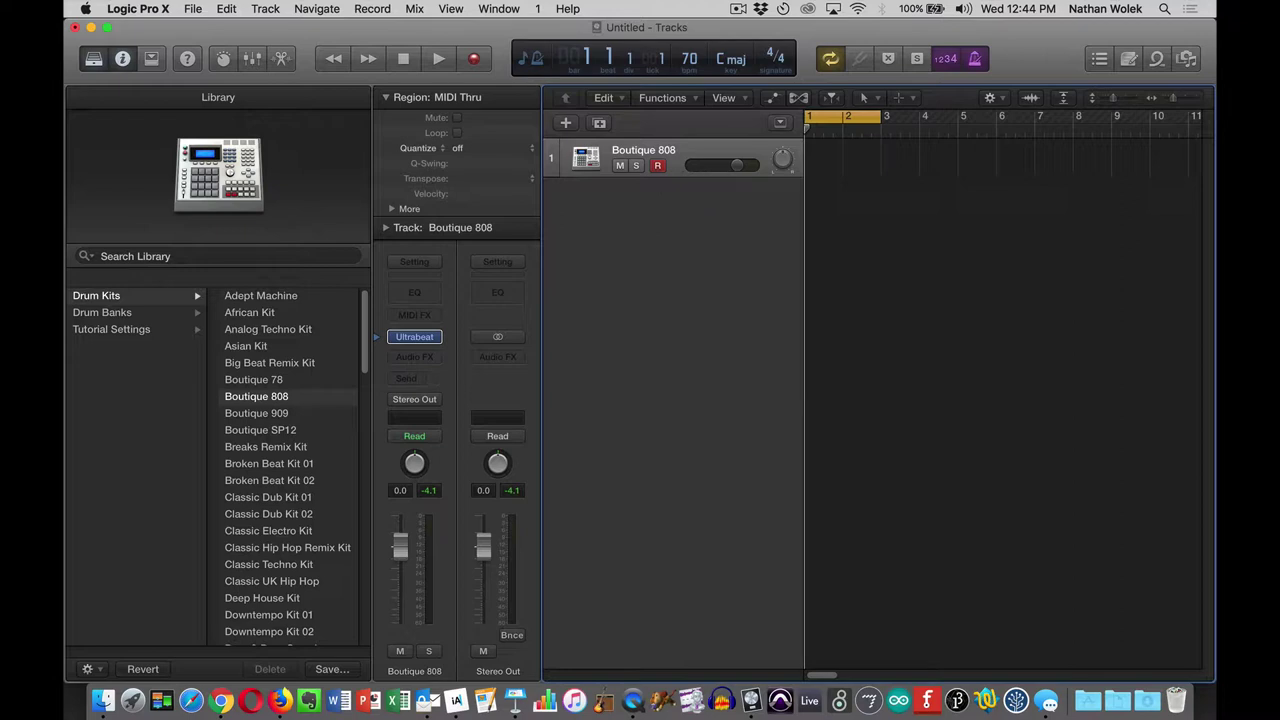
Record drum hits into a two-bar Boutique 808 region at 70 bpm
click(474, 59)
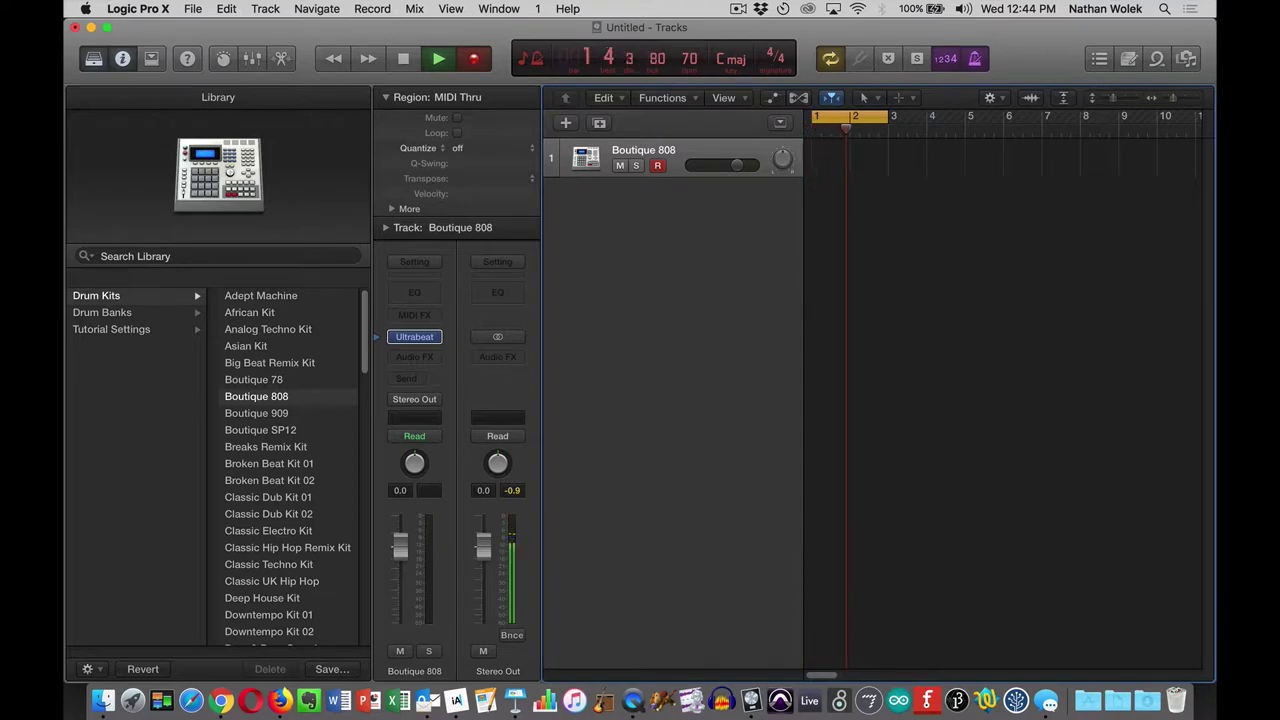
key(alt+super+8)
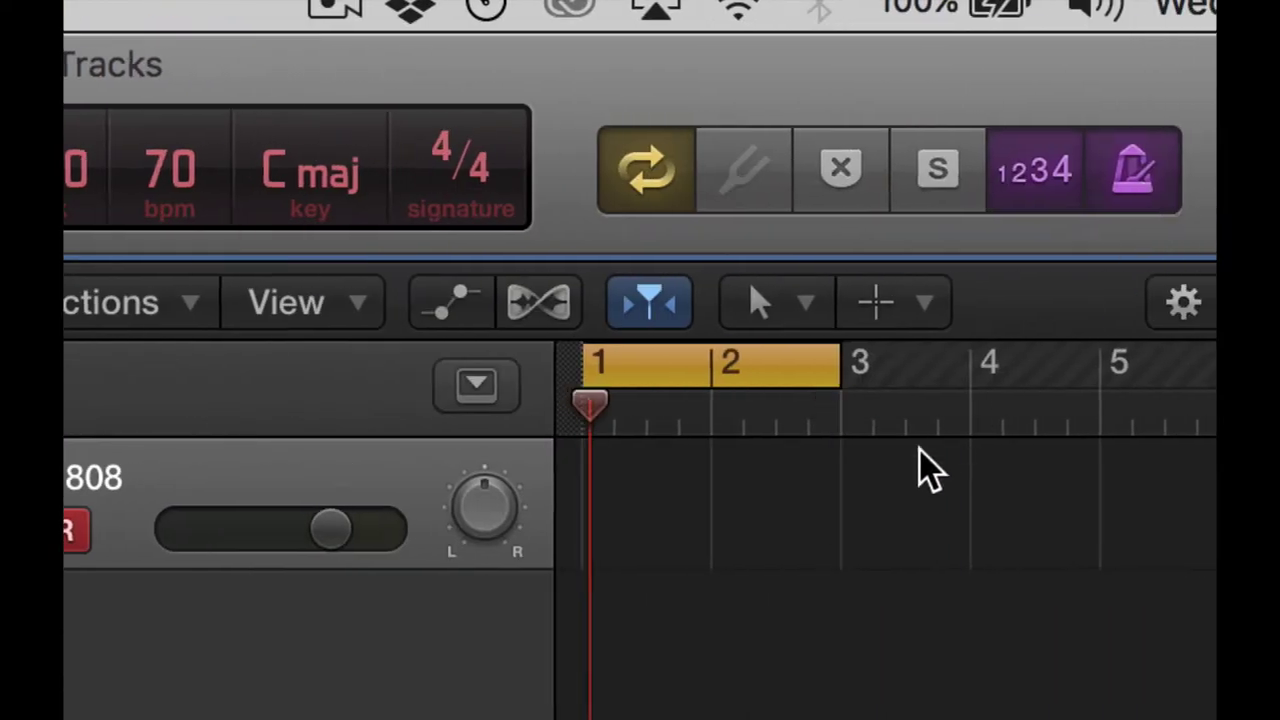
key(alt+super+minus)
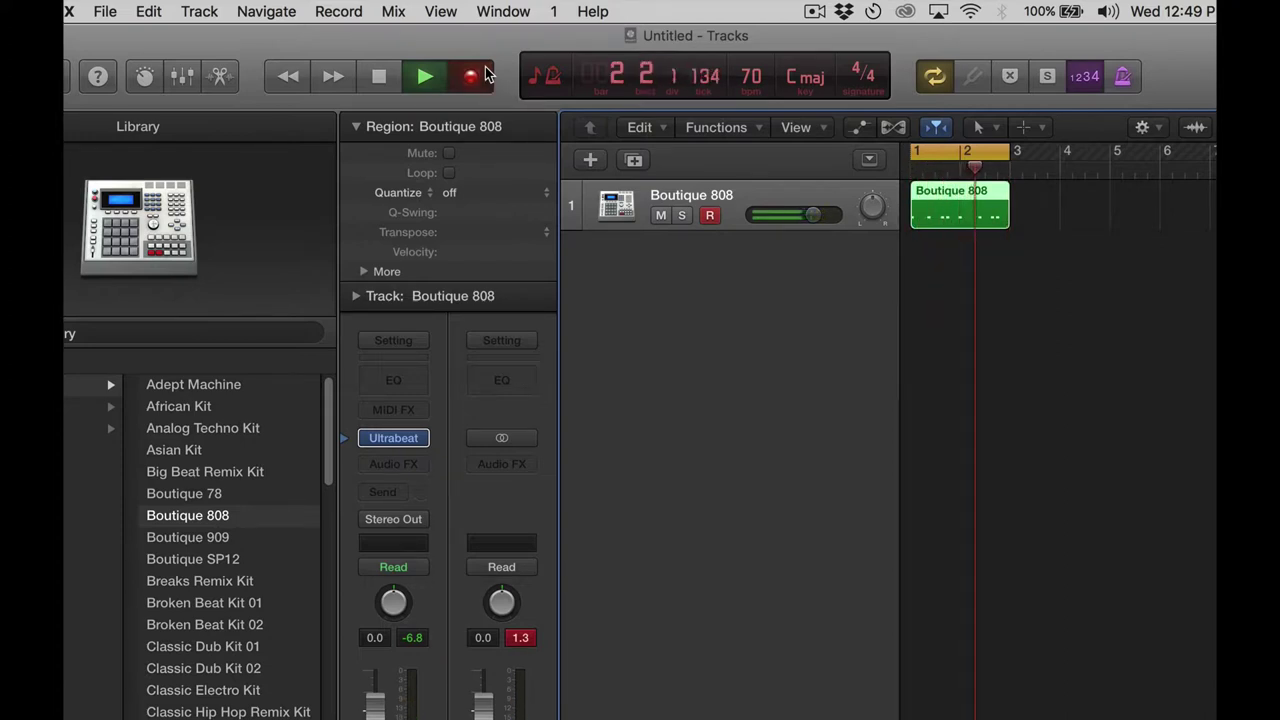
Stop, then replay the two-bar Boutique 808 region from bar 1
click(379, 78)
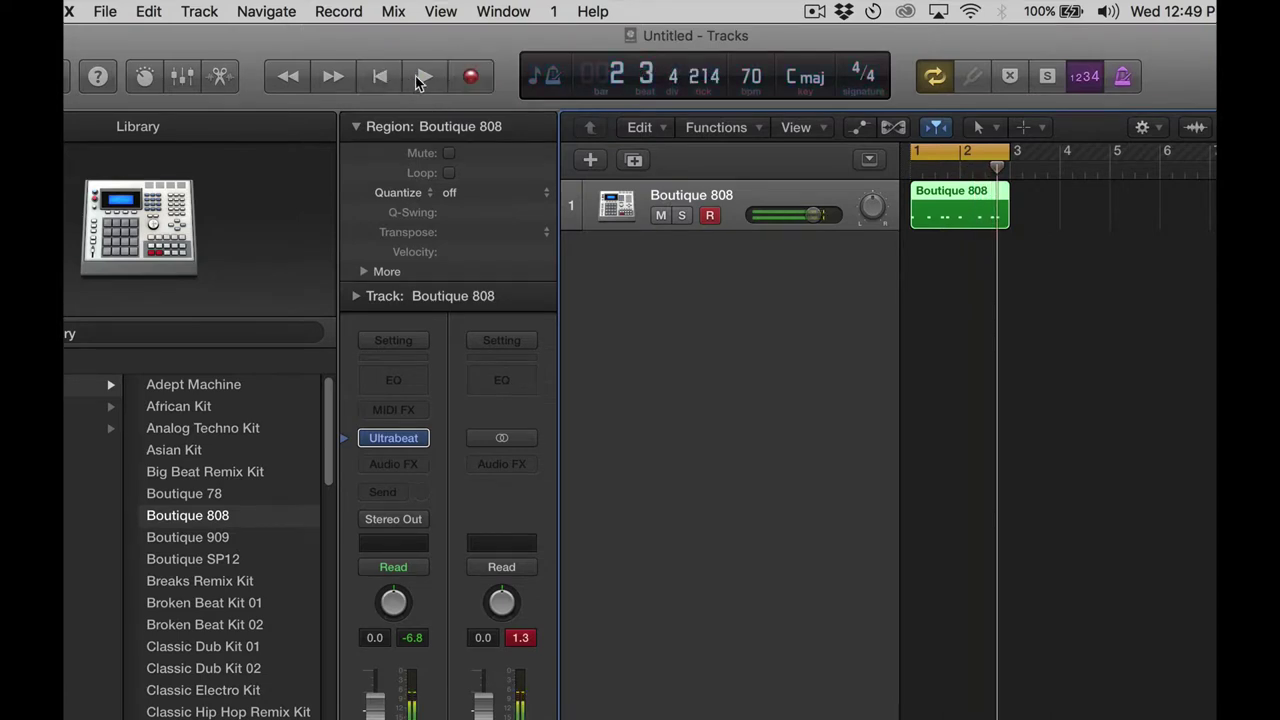
click(424, 77)
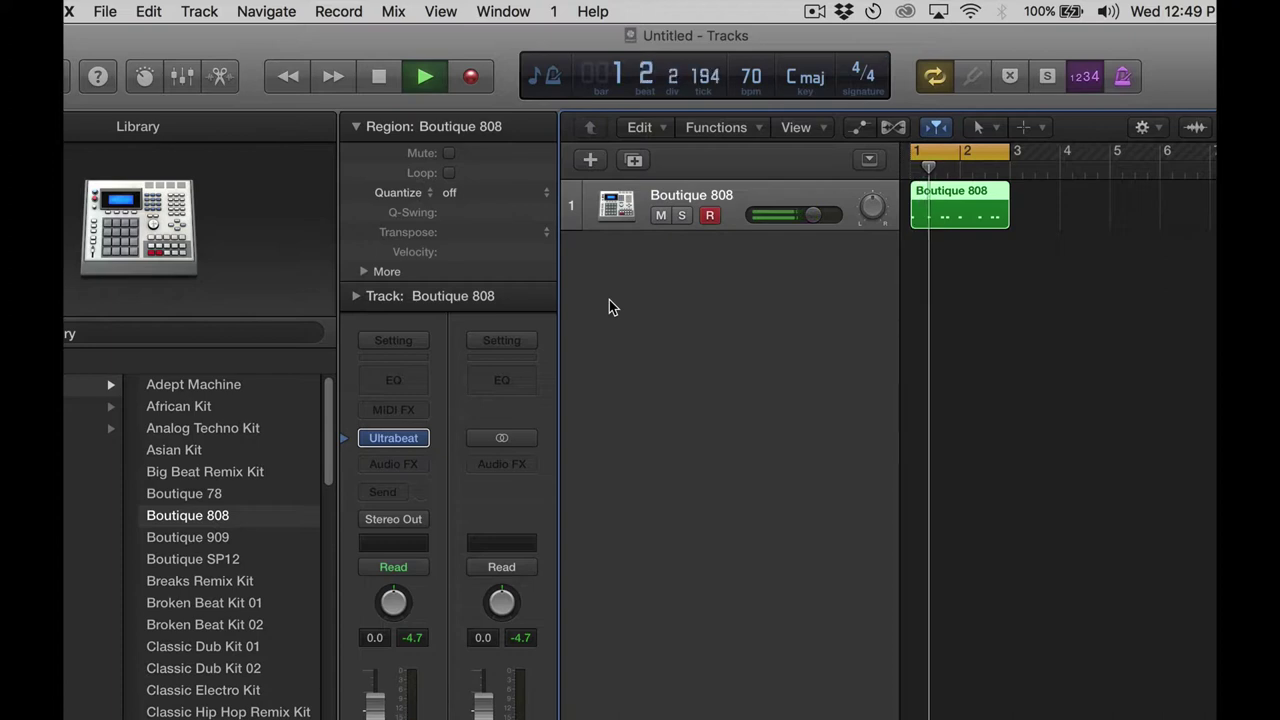
Record briefly while the Boutique 808 drum region plays, then stop the transport
click(470, 76)
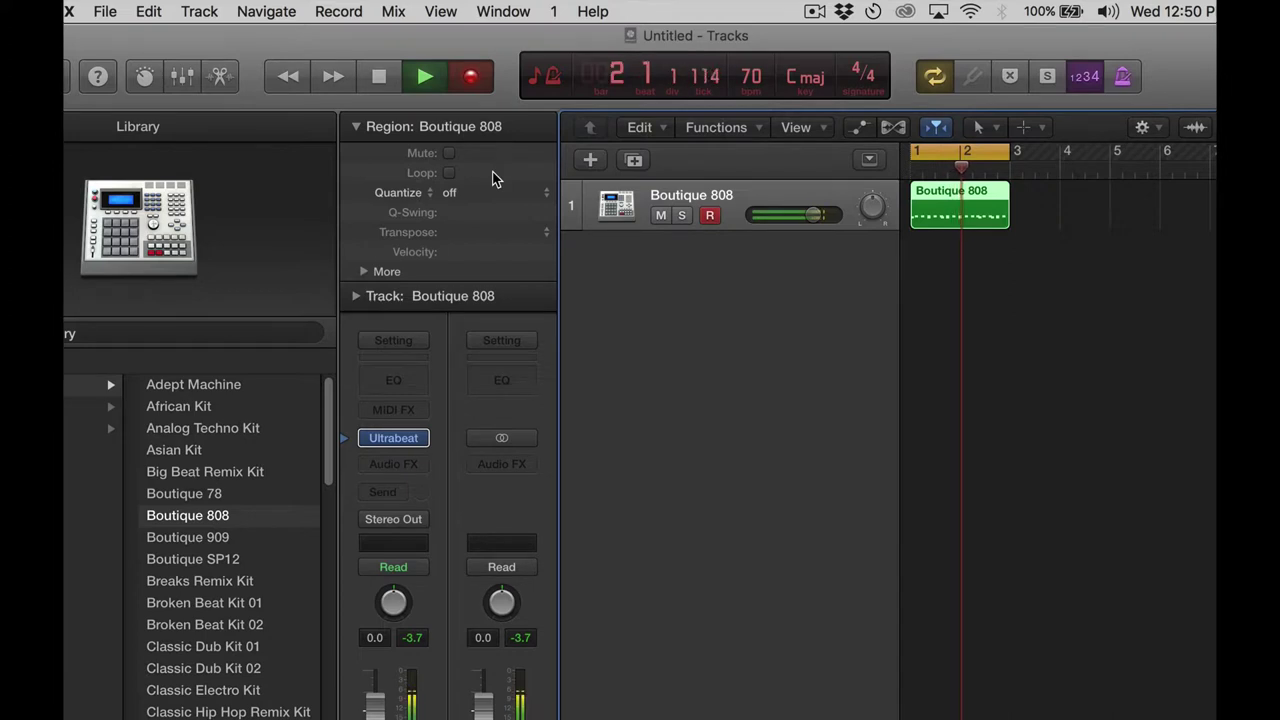
click(381, 78)
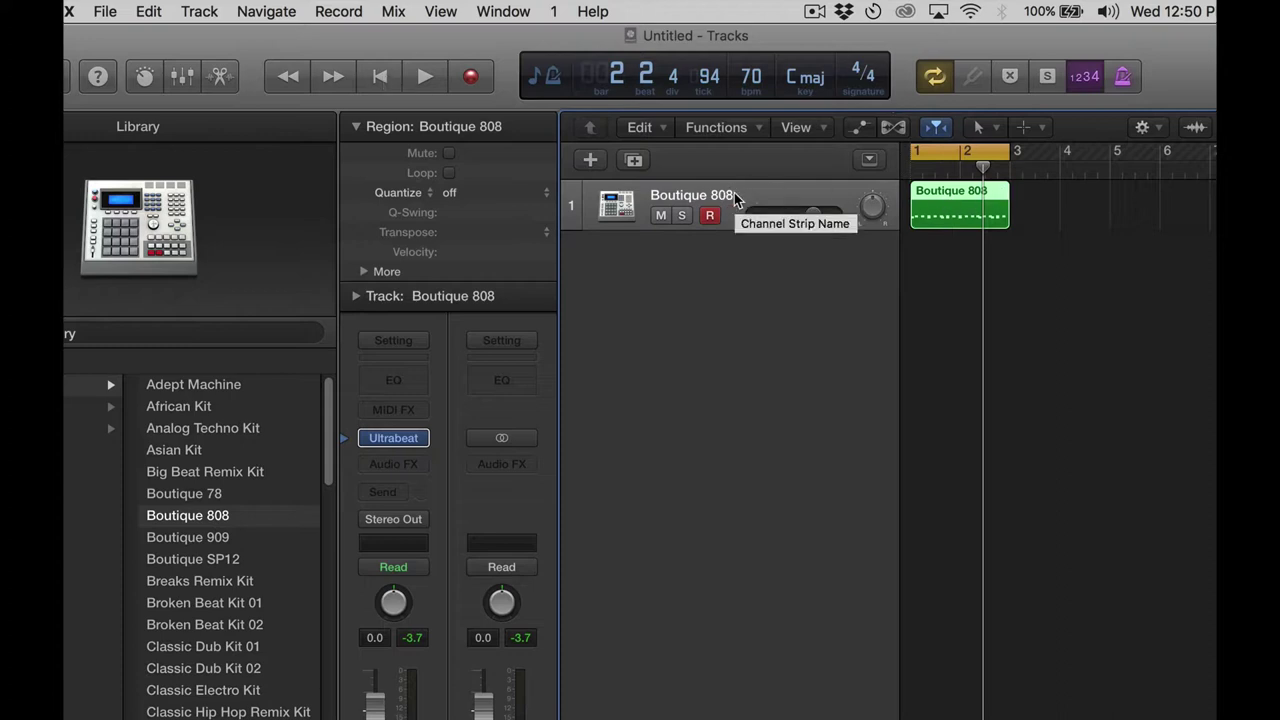
Switch to QuickTime Player and quit it, leaving Logic's Tracks window in view
key(alt+super)
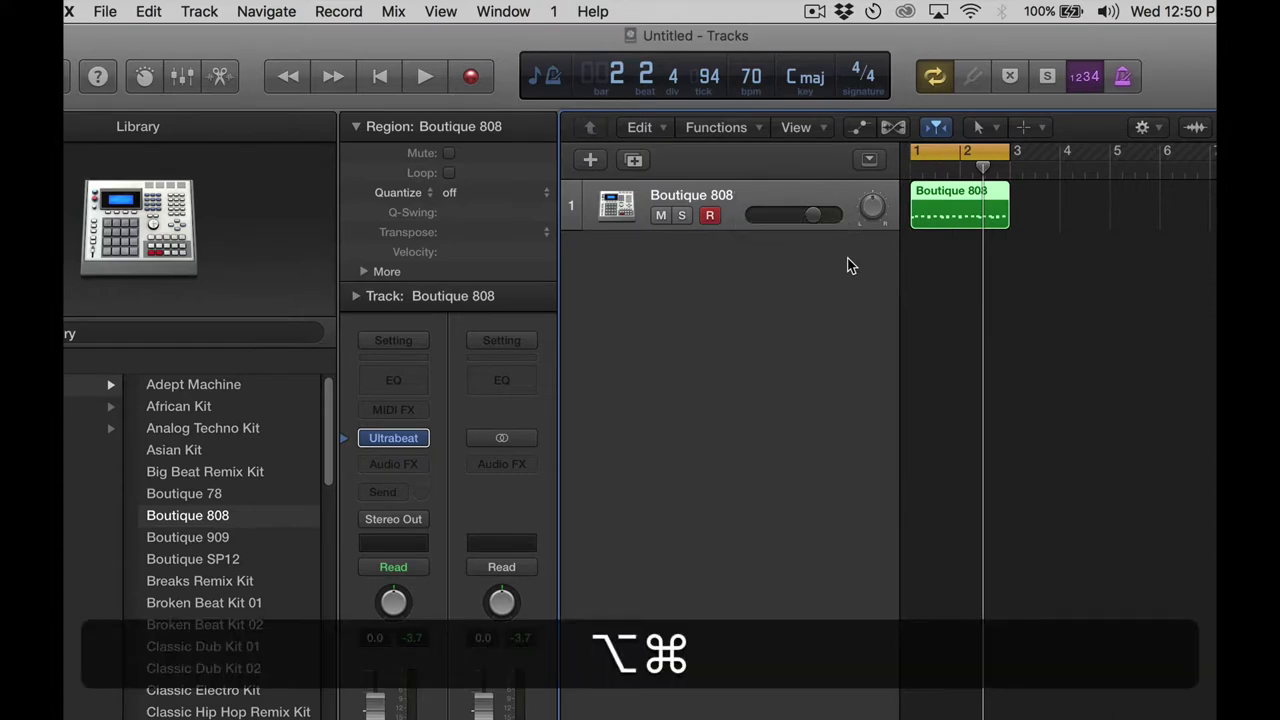
key(alt+super+Tab)
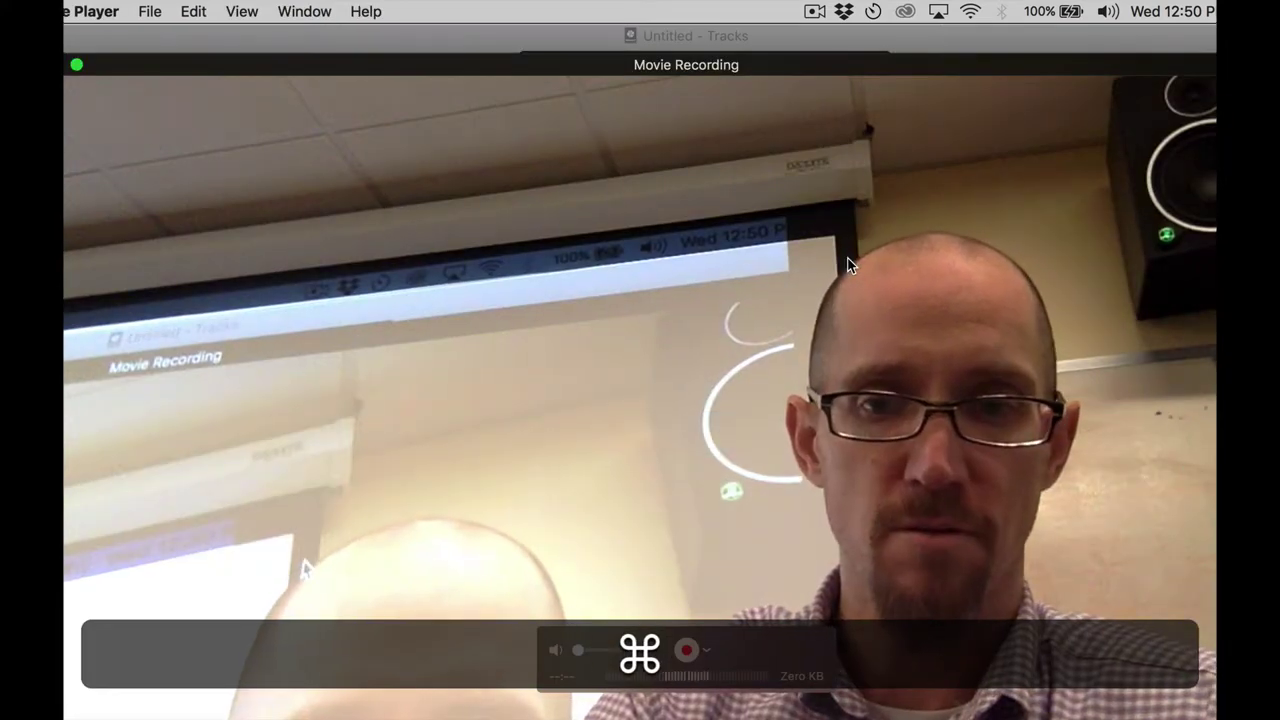
key(super+q)
key(alt+super)
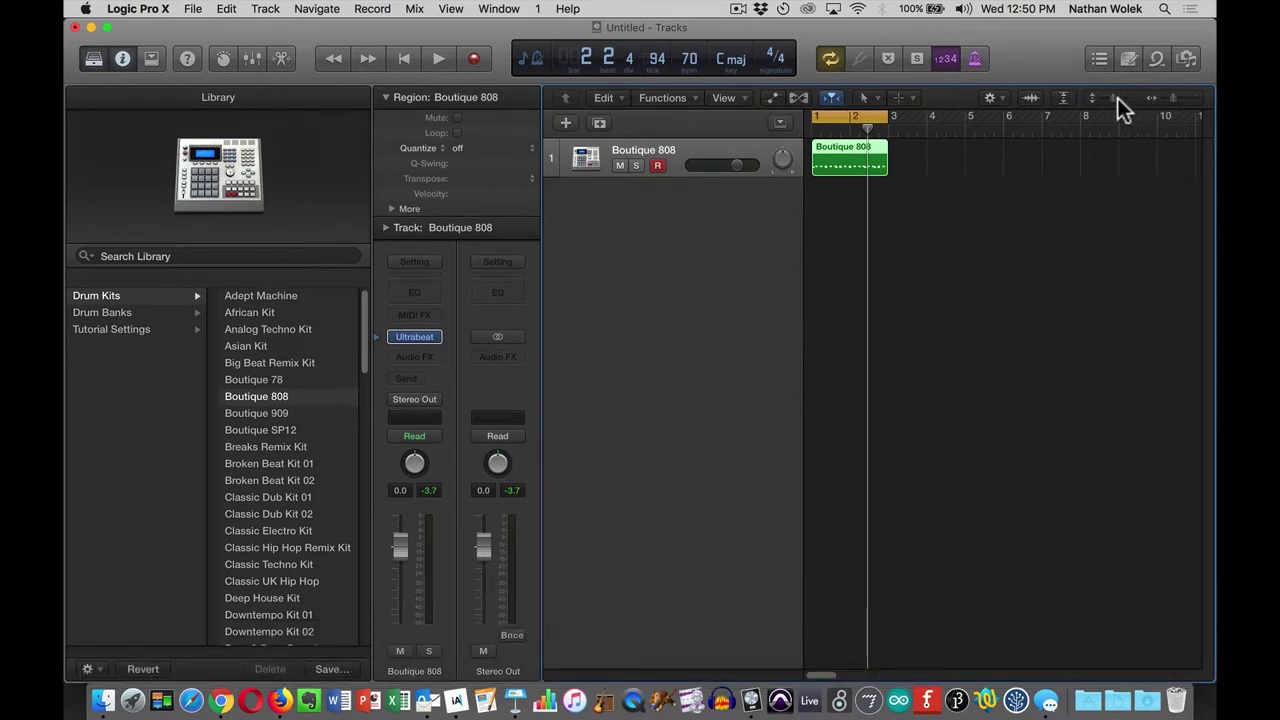
Zoom the Boutique 808 track and region to fill the view, then open its notes in the Piano Roll
drag(1112, 98, 1127, 100)
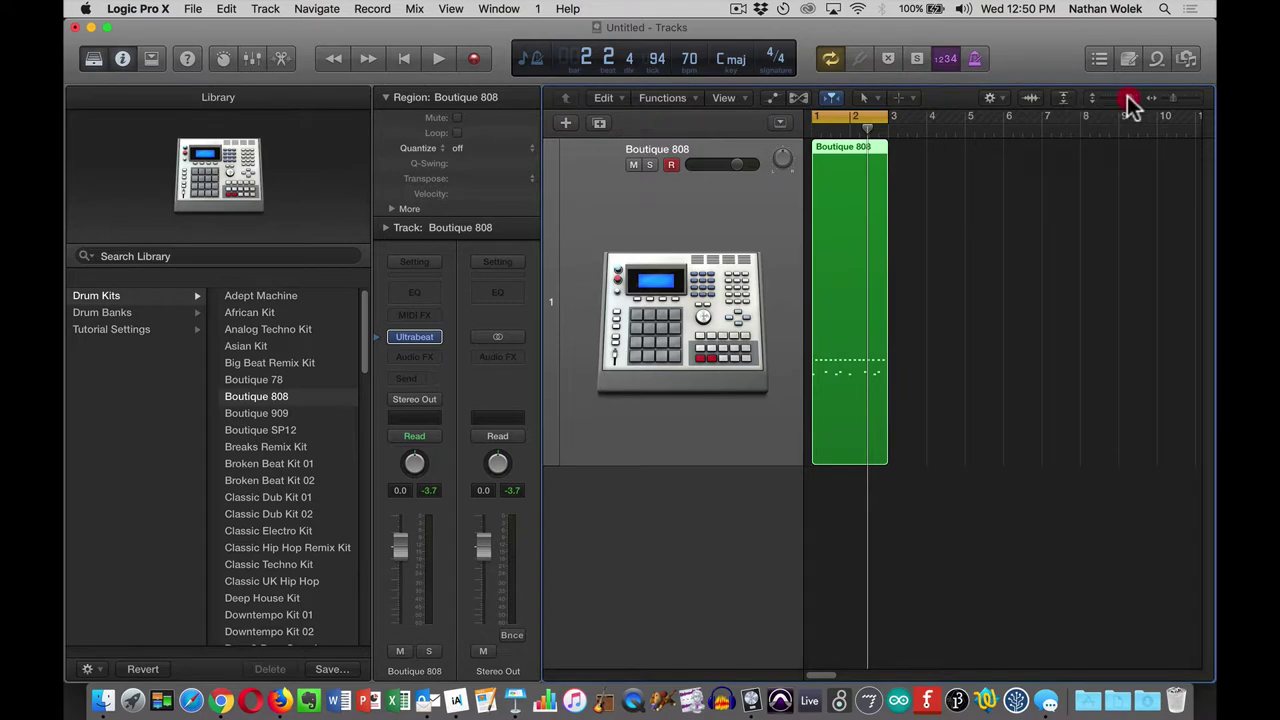
drag(1170, 98, 1182, 100)
key(z)
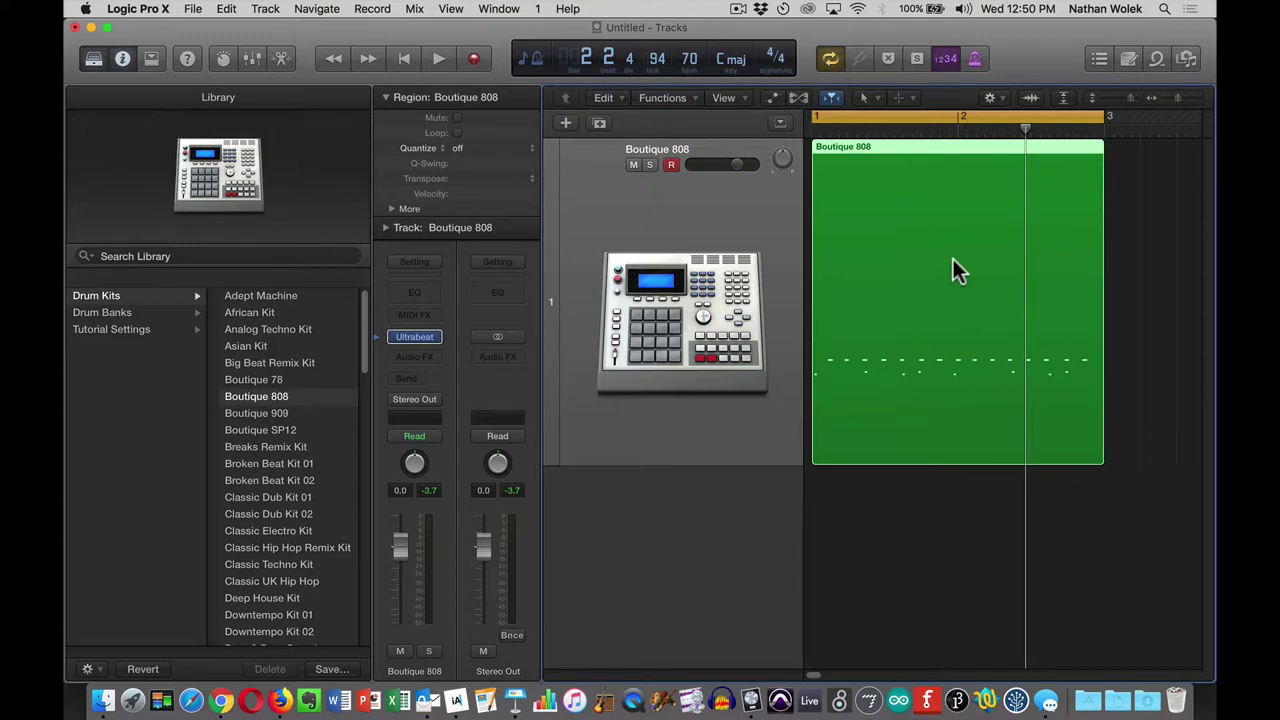
double_click(942, 145)
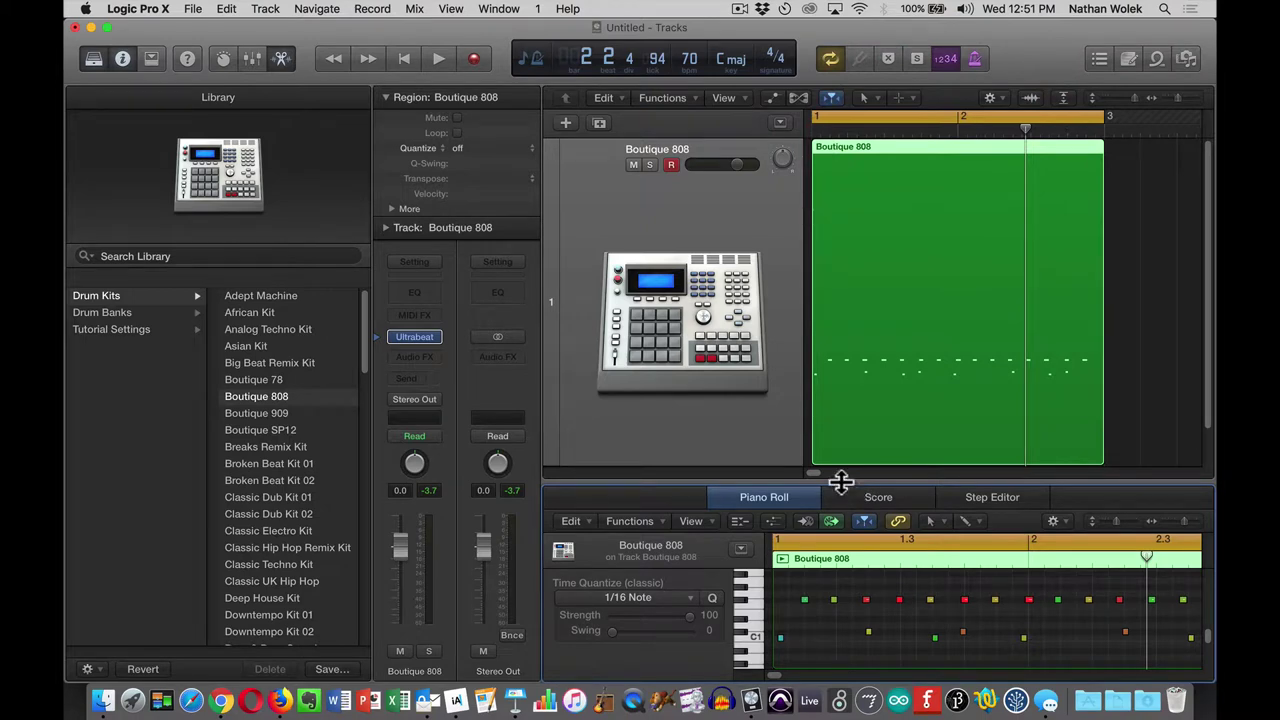
click(452, 9)
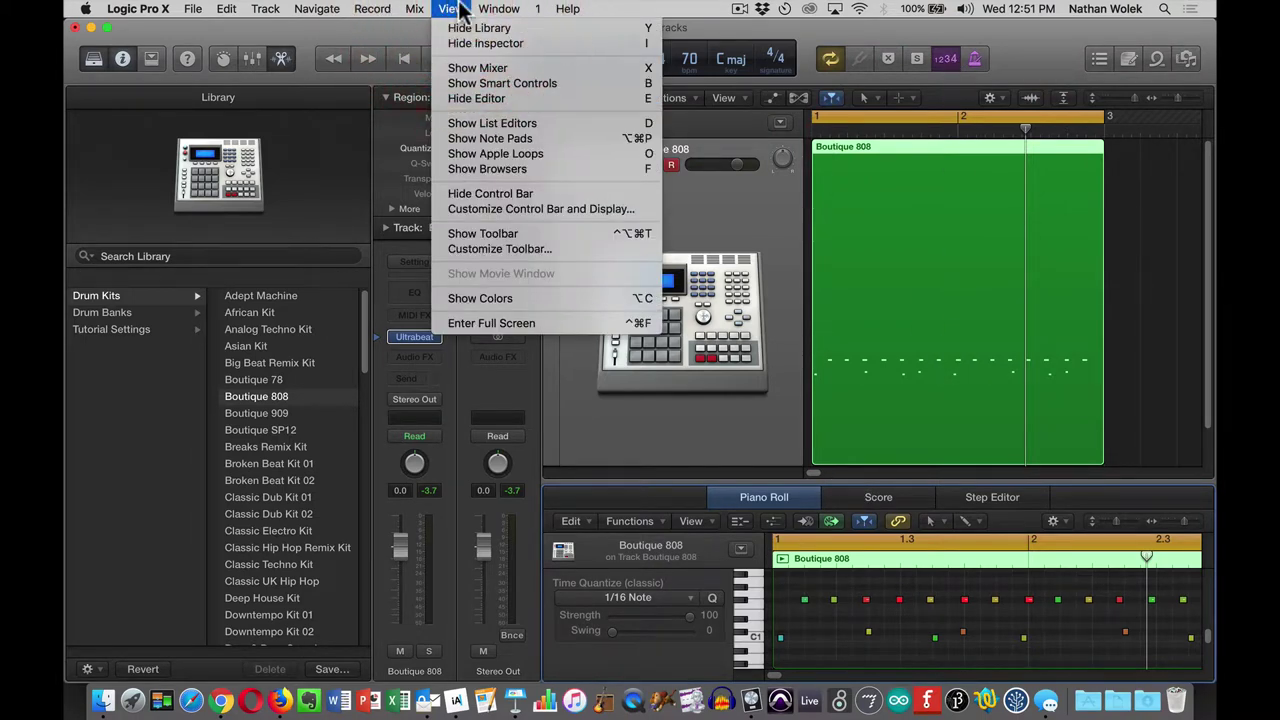
Open an enlarged separate Piano Roll window with rows tall enough to show Closed Hat1, Rim and Kick 1
mouse_move(503, 12)
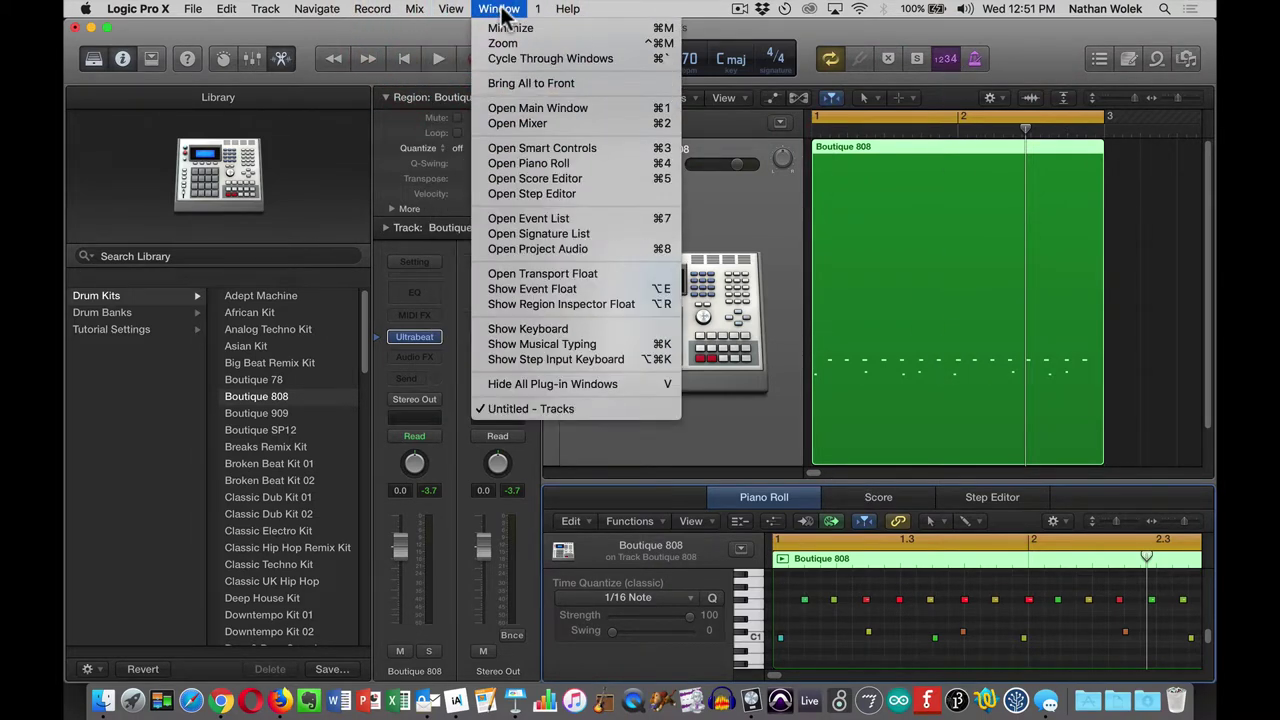
click(580, 165)
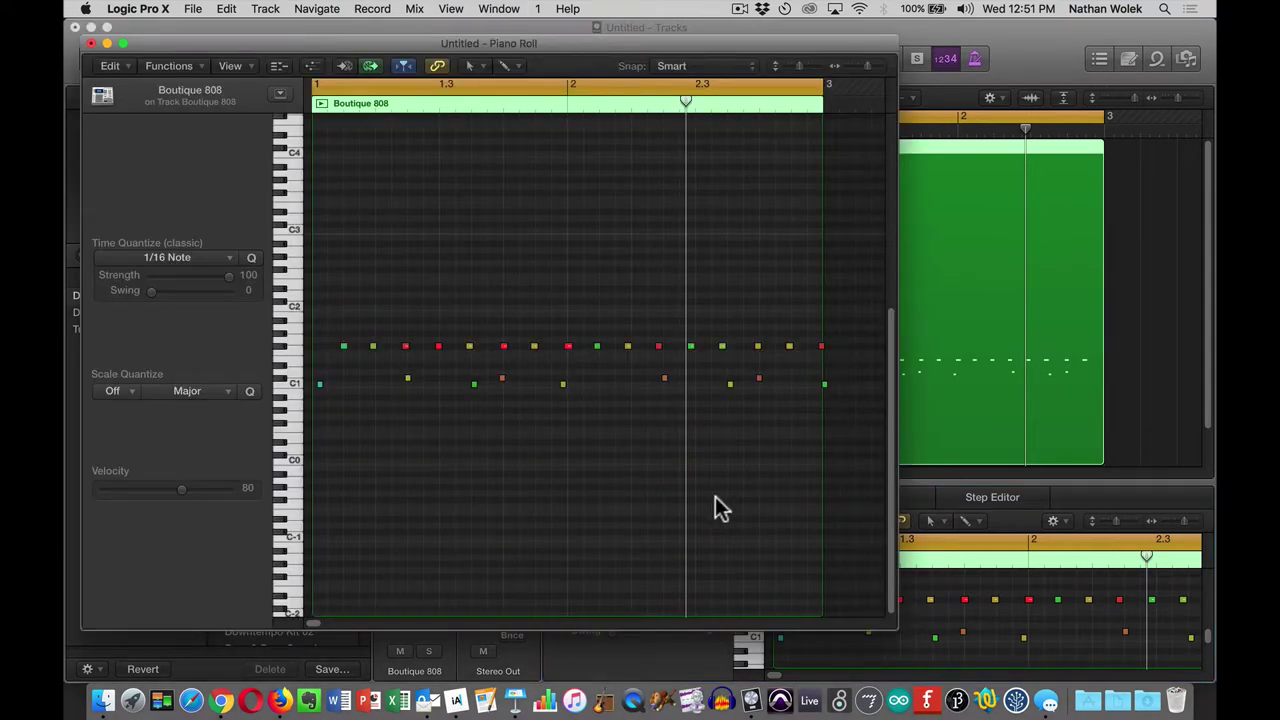
drag(891, 624, 1052, 676)
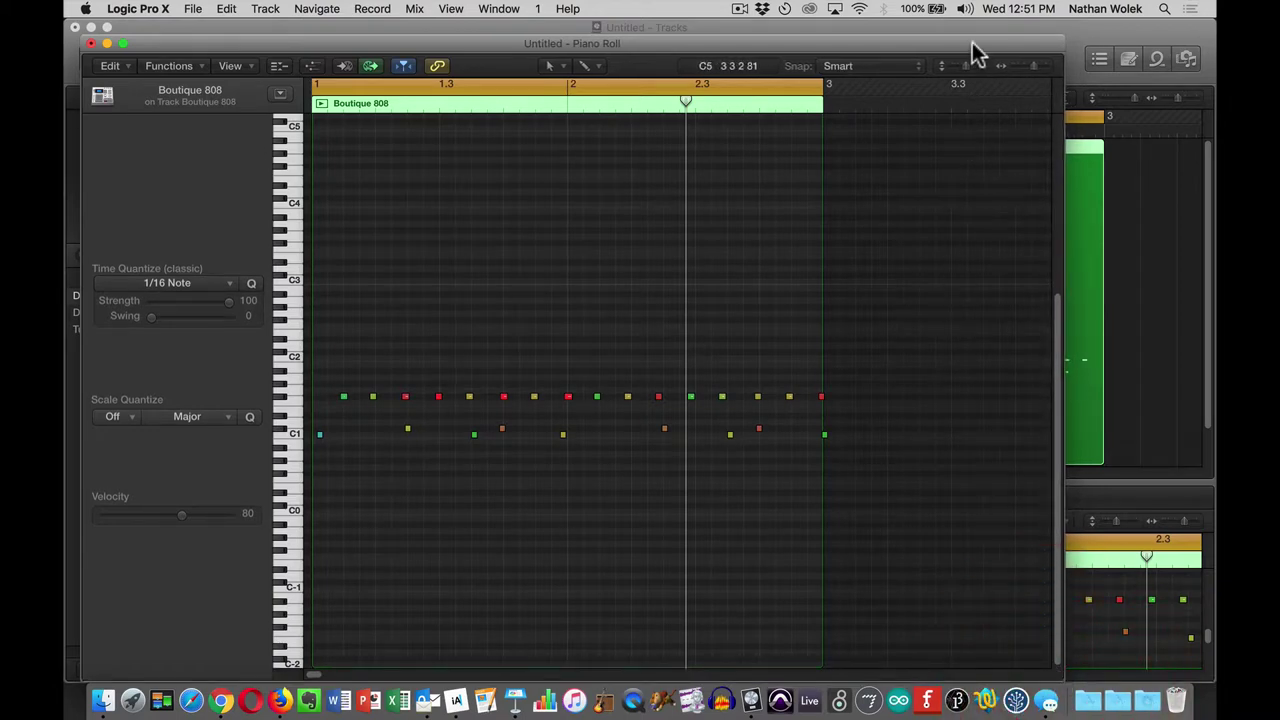
drag(965, 67, 980, 68)
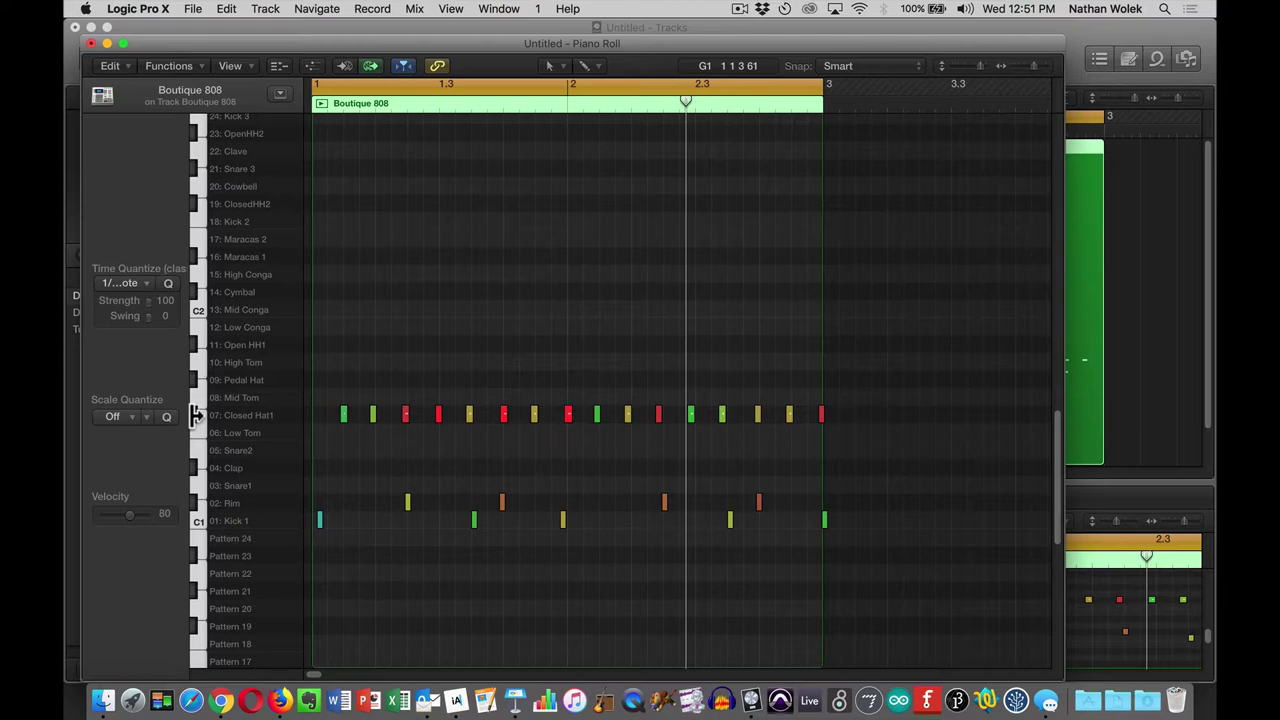
click(195, 416)
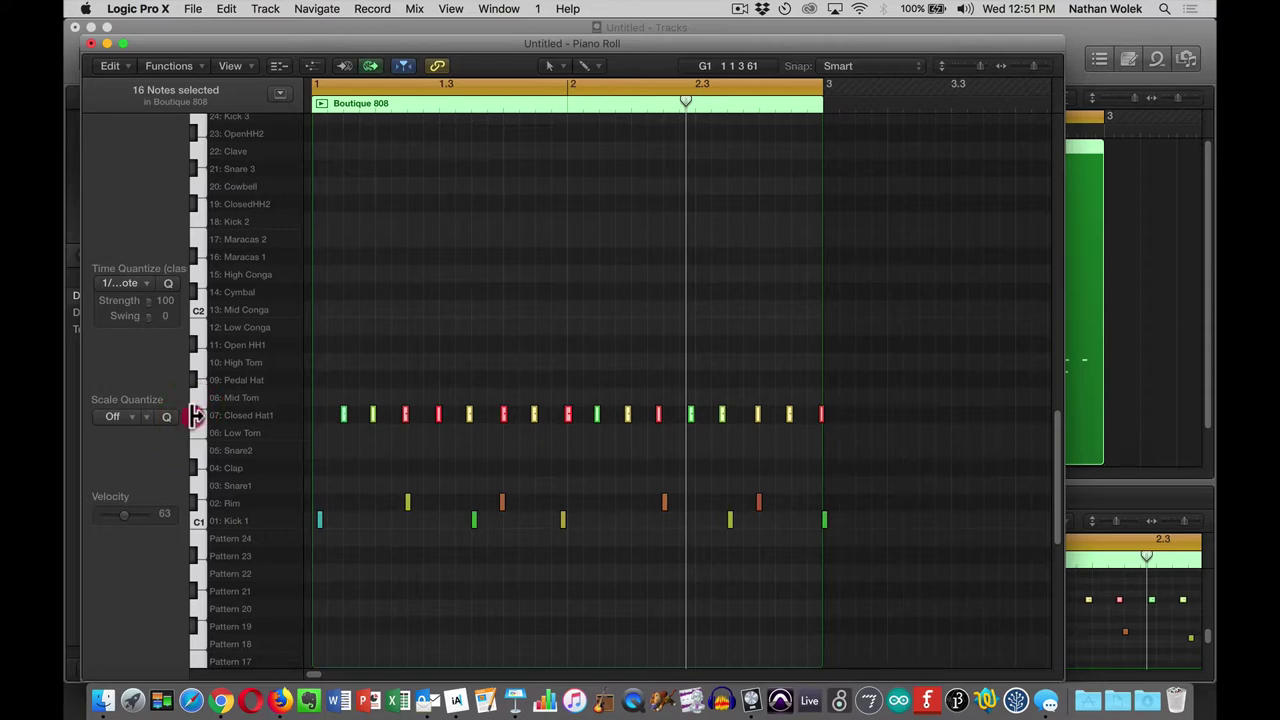
click(195, 416)
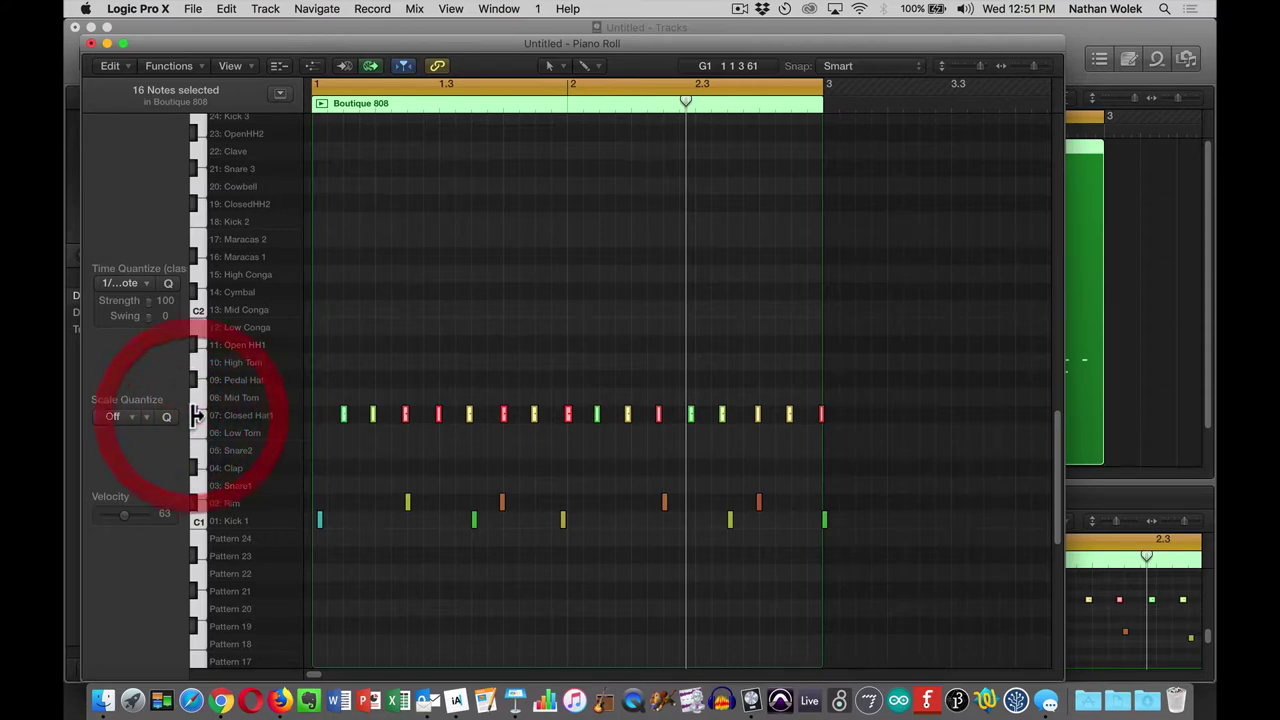
click(343, 414)
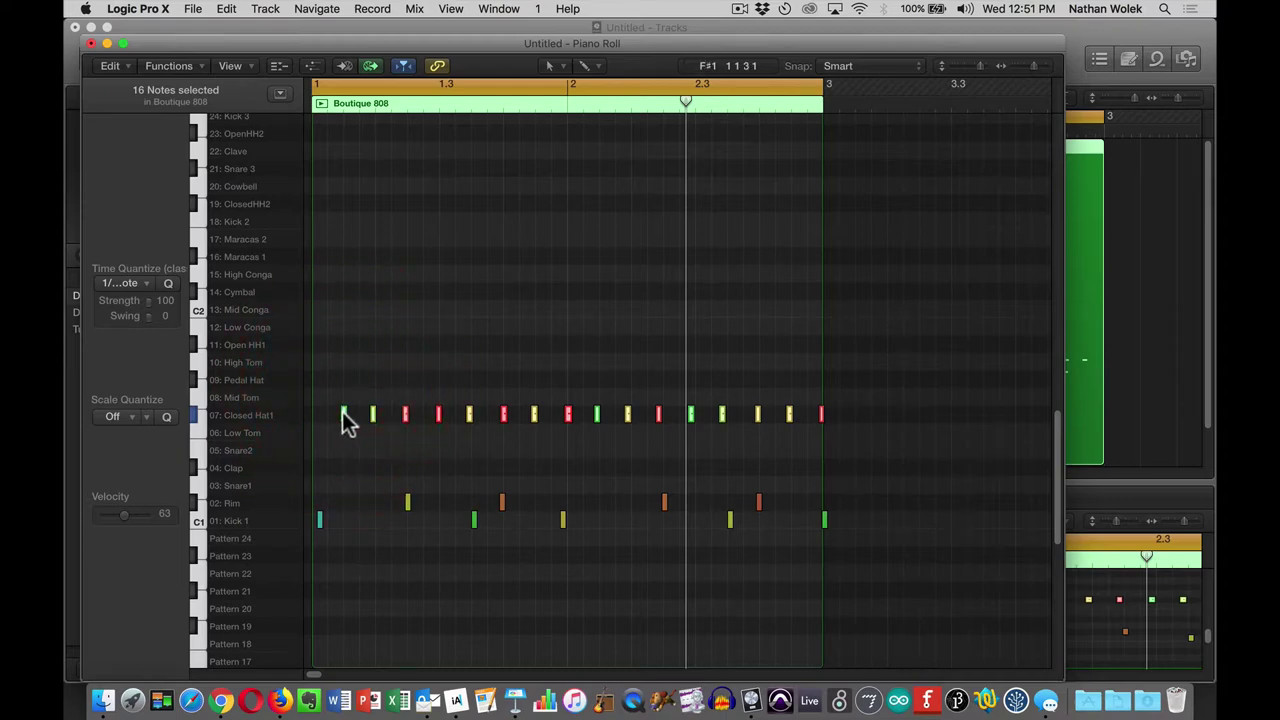
click(343, 397)
drag(343, 397, 340, 395)
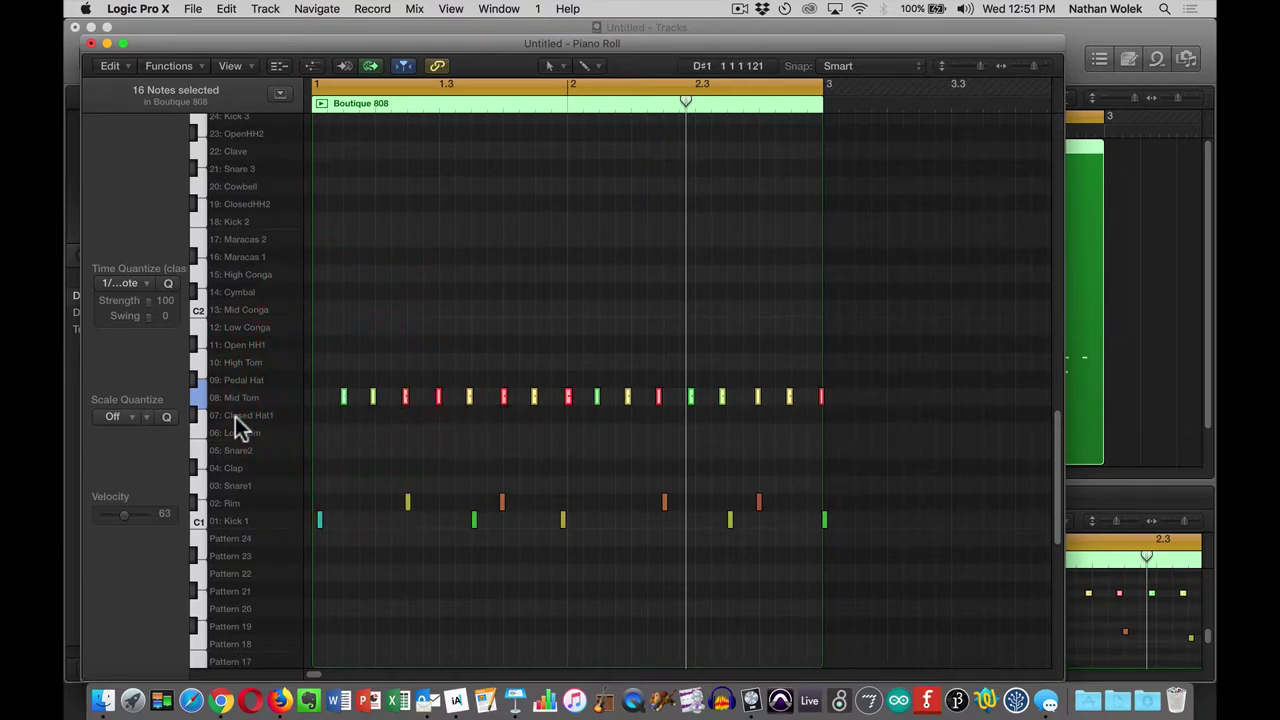
key(Return)
key(space)
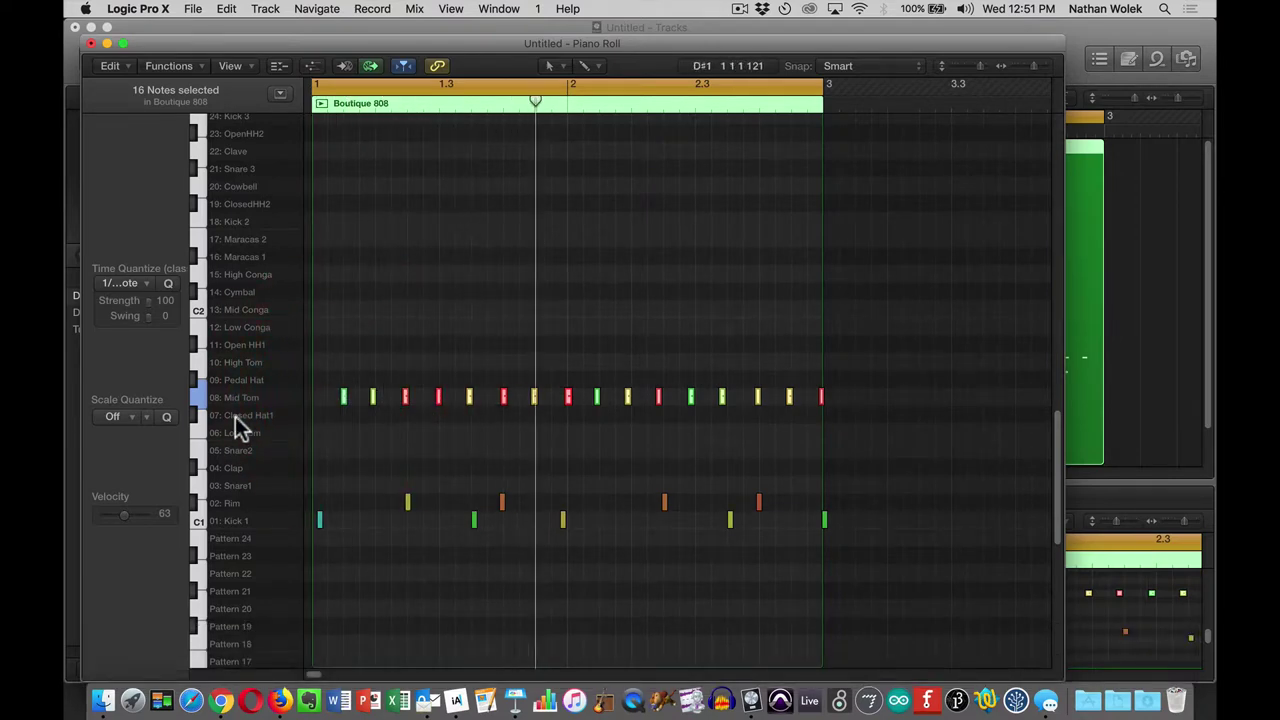
key(Up)
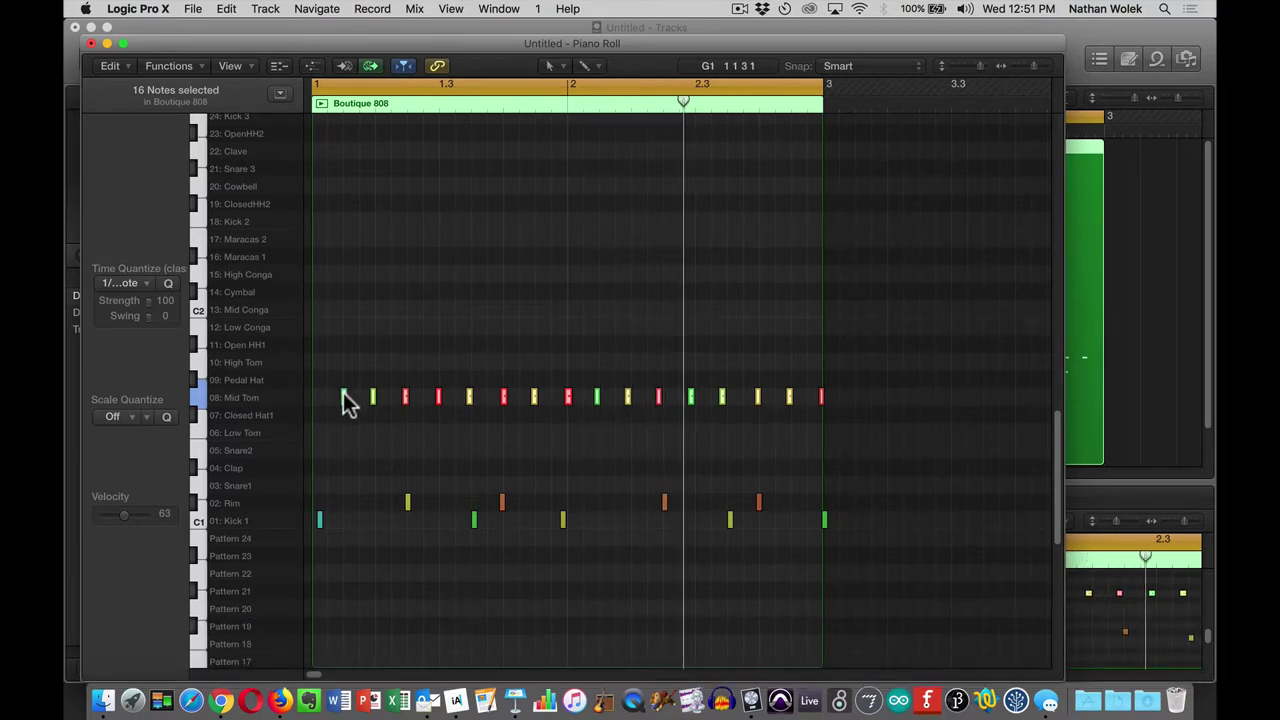
click(342, 394)
mouse_move(342, 394)
mouse_down()
mouse_move(350, 425)
mouse_move(343, 414)
mouse_up()
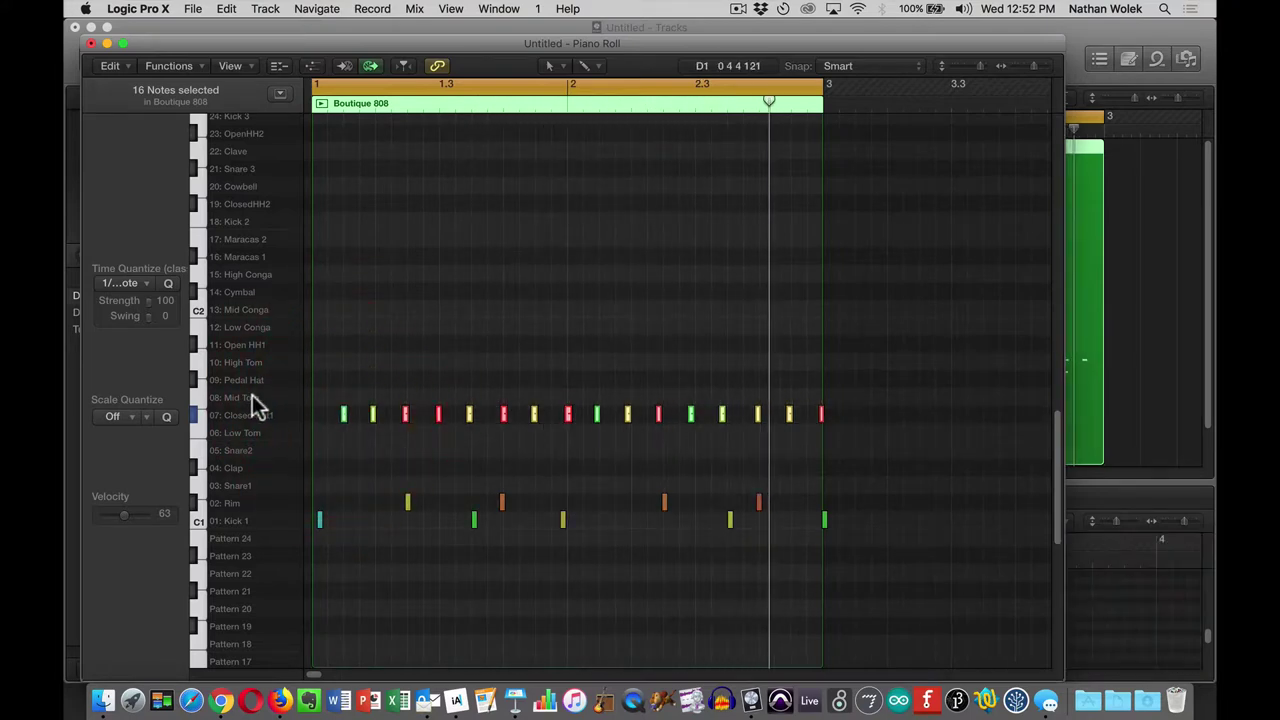
key(space)
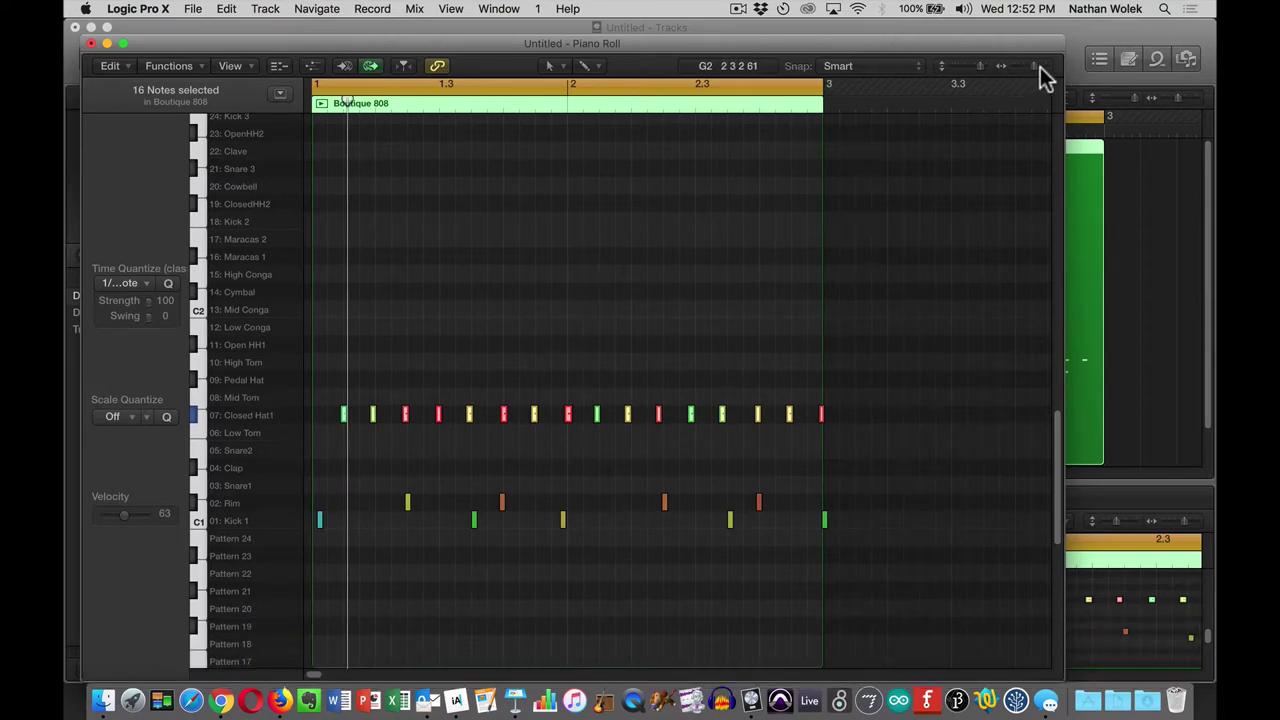
Zoom into the region's first beat and drag to change the length of the selected Closed Hat1 notes
drag(1037, 72, 1047, 72)
scroll(701, 408, left, 3)
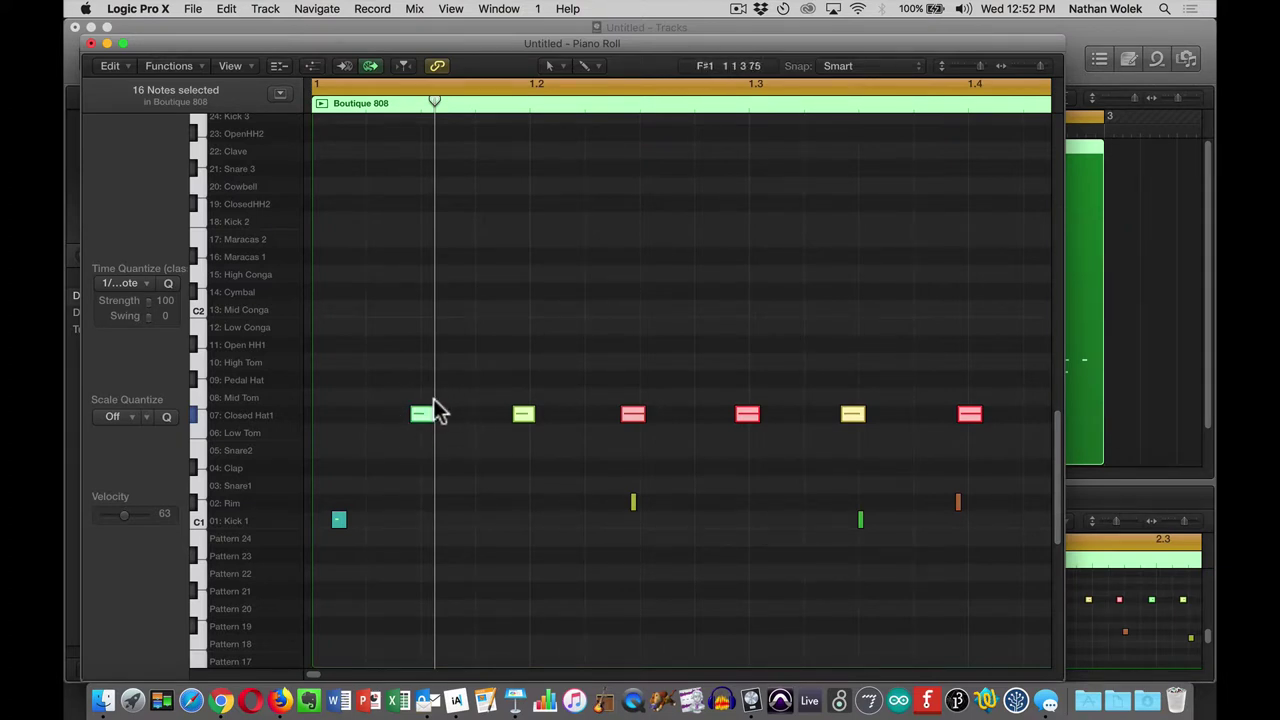
mouse_move(420, 416)
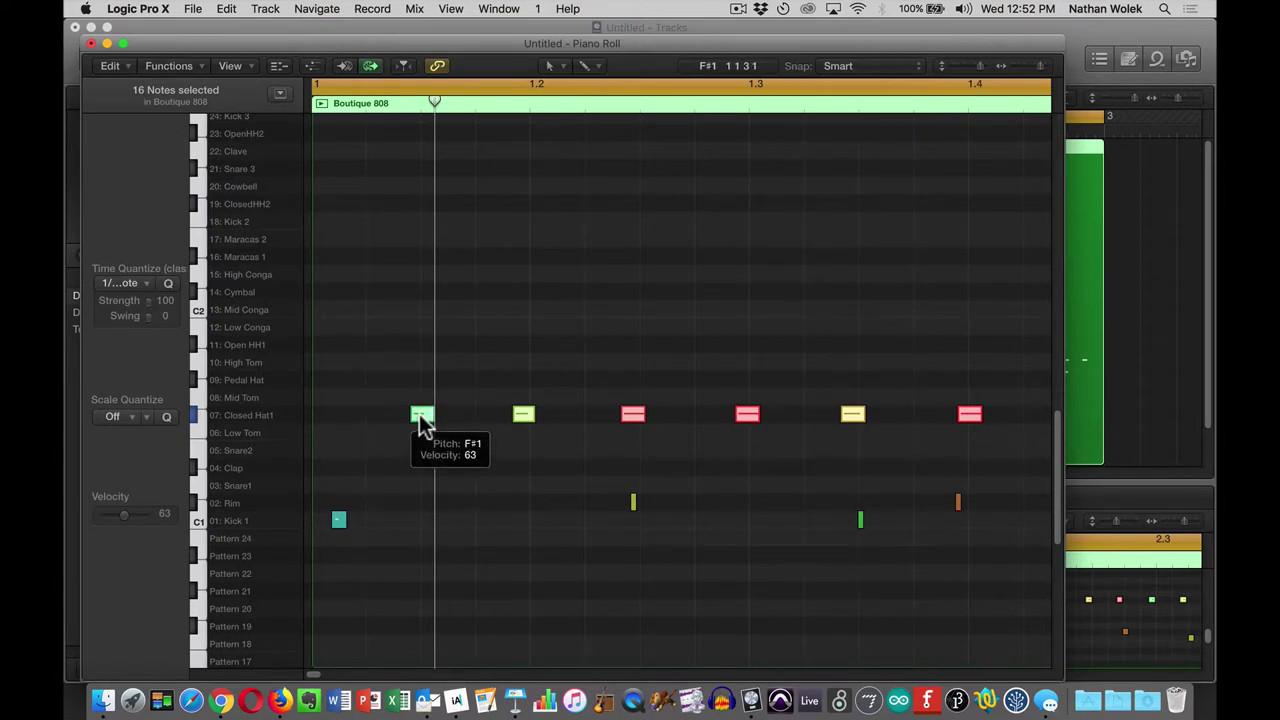
mouse_move(431, 414)
mouse_down()
mouse_move(464, 420)
mouse_move(424, 420)
mouse_up()
Deselect the hi-hat notes and switch to the Velocity Tool
click(466, 442)
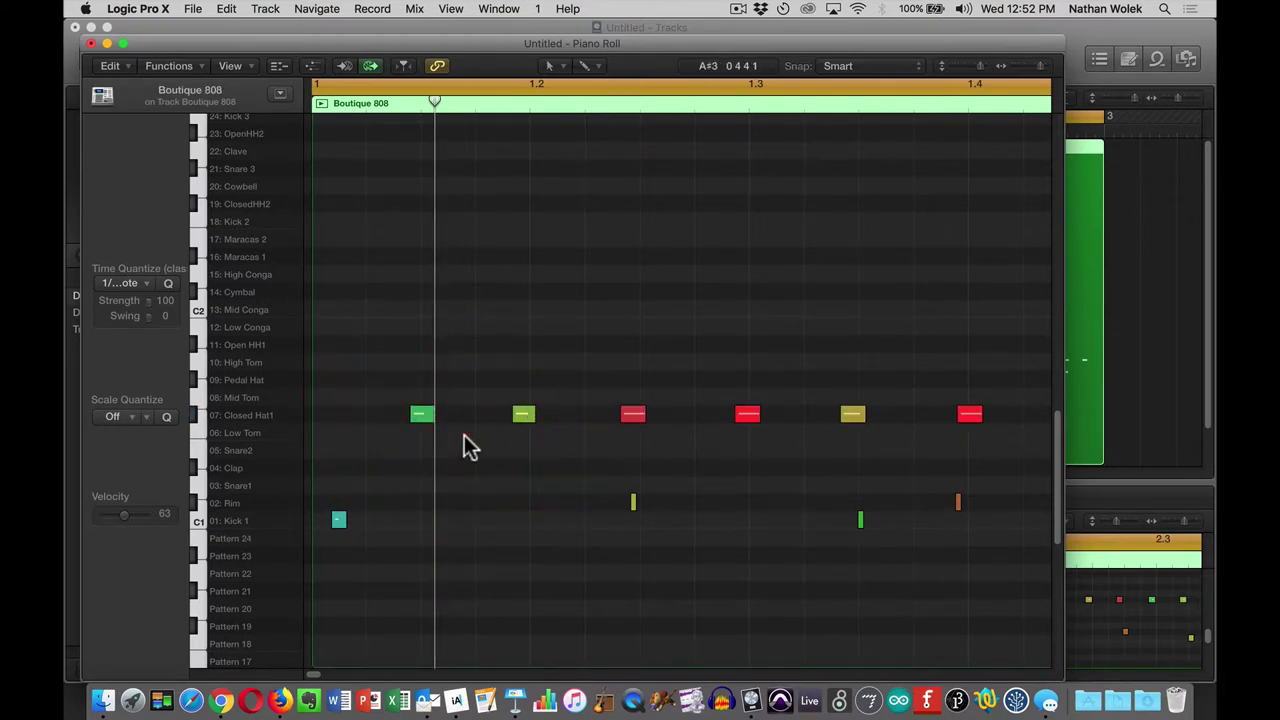
key(t)
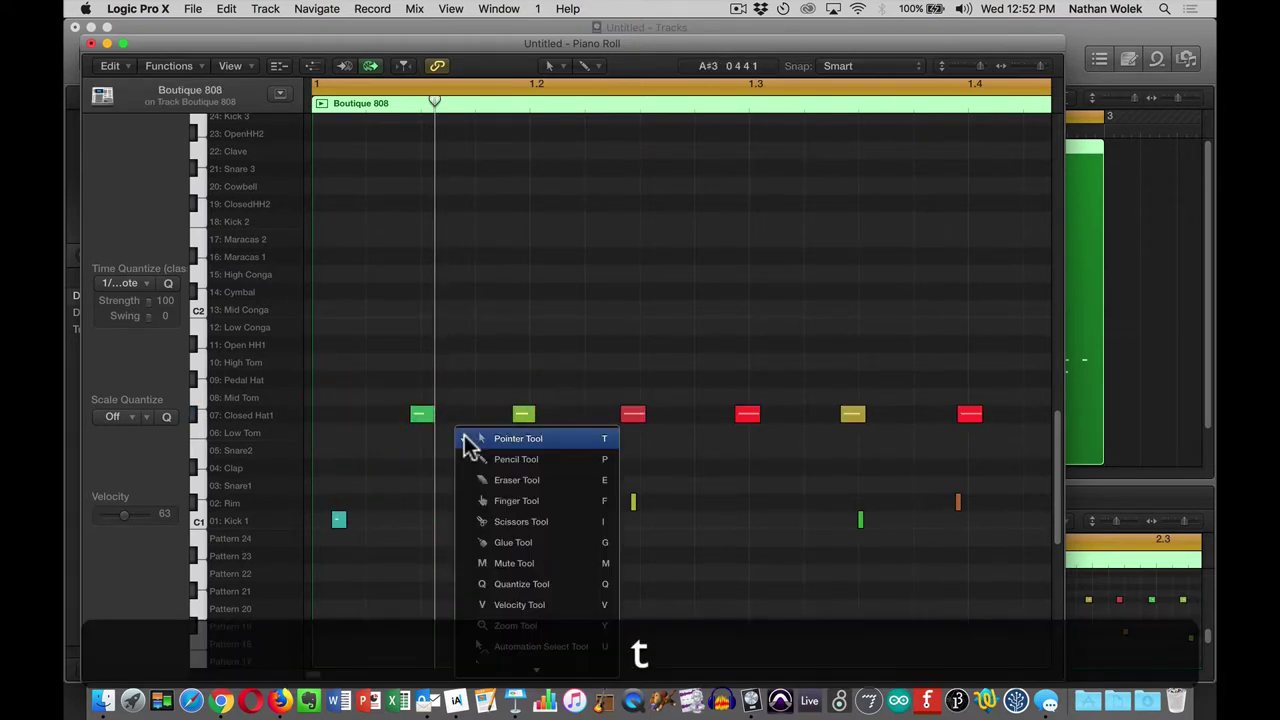
click(548, 604)
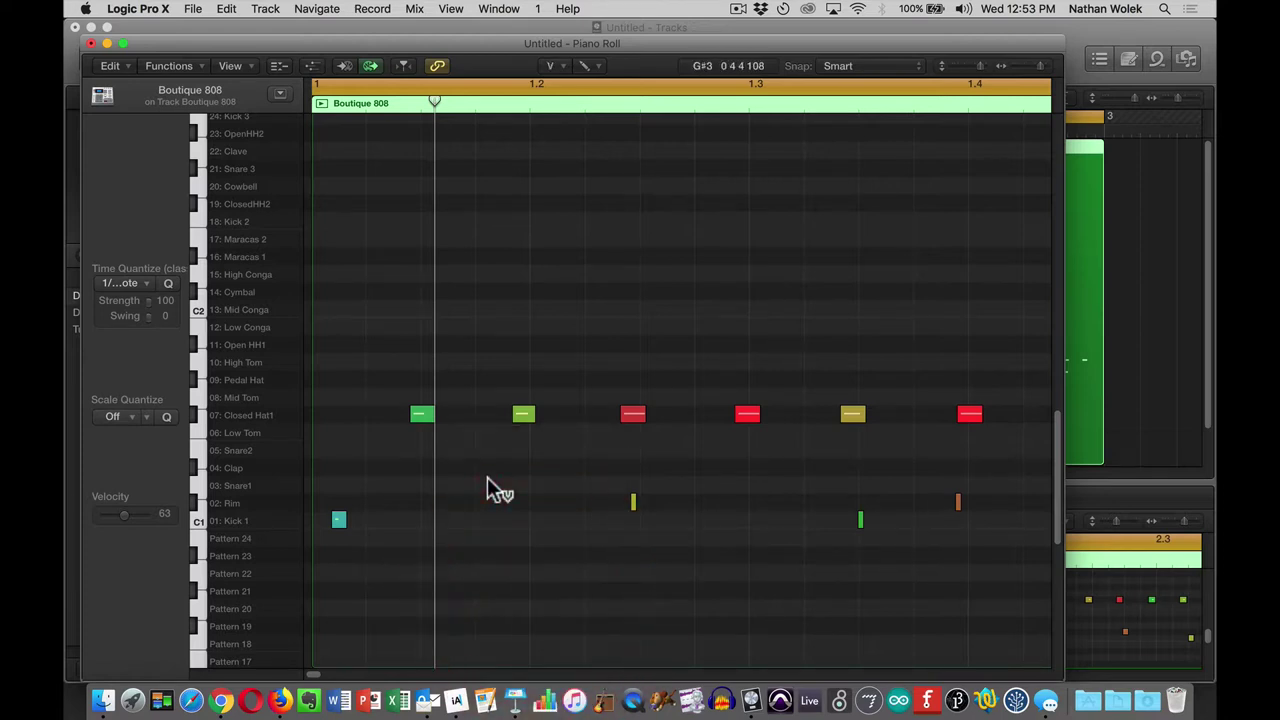
Raise the first hi-hat's velocity and lower the next three to 68, 83 and 47
drag(421, 414, 417, 337)
drag(523, 411, 540, 525)
drag(634, 414, 634, 468)
drag(747, 414, 750, 446)
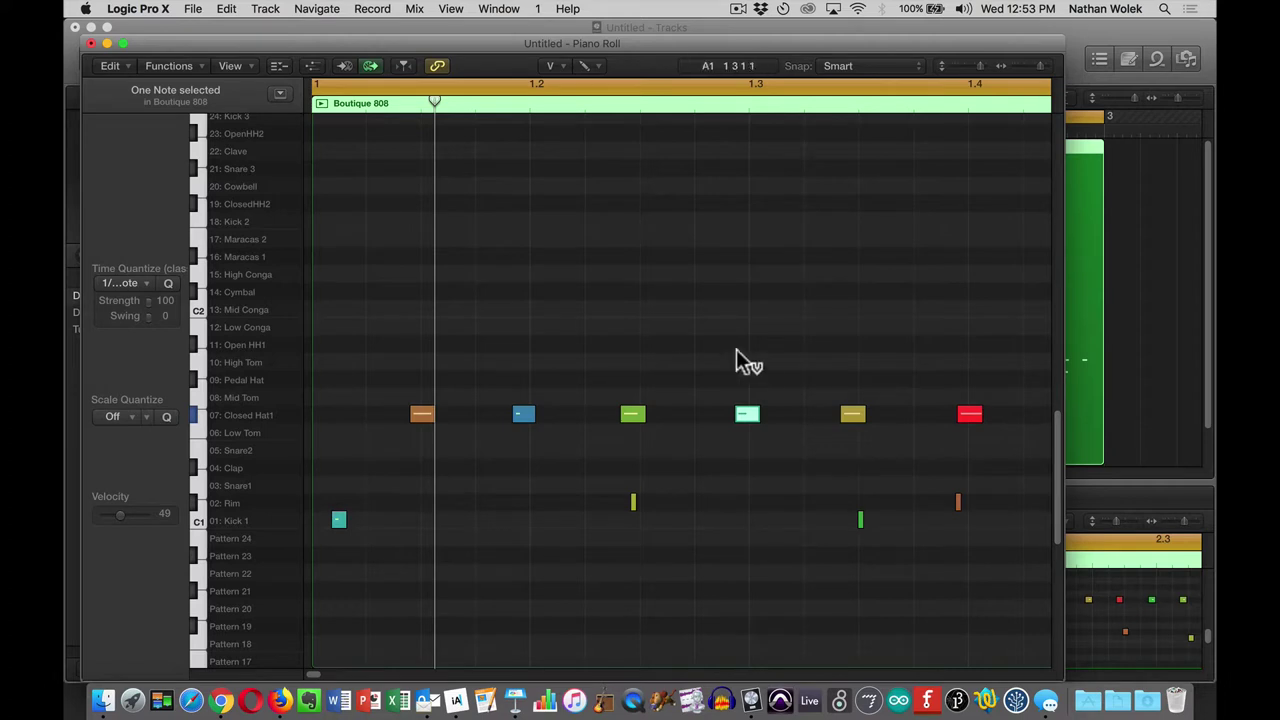
key(t)
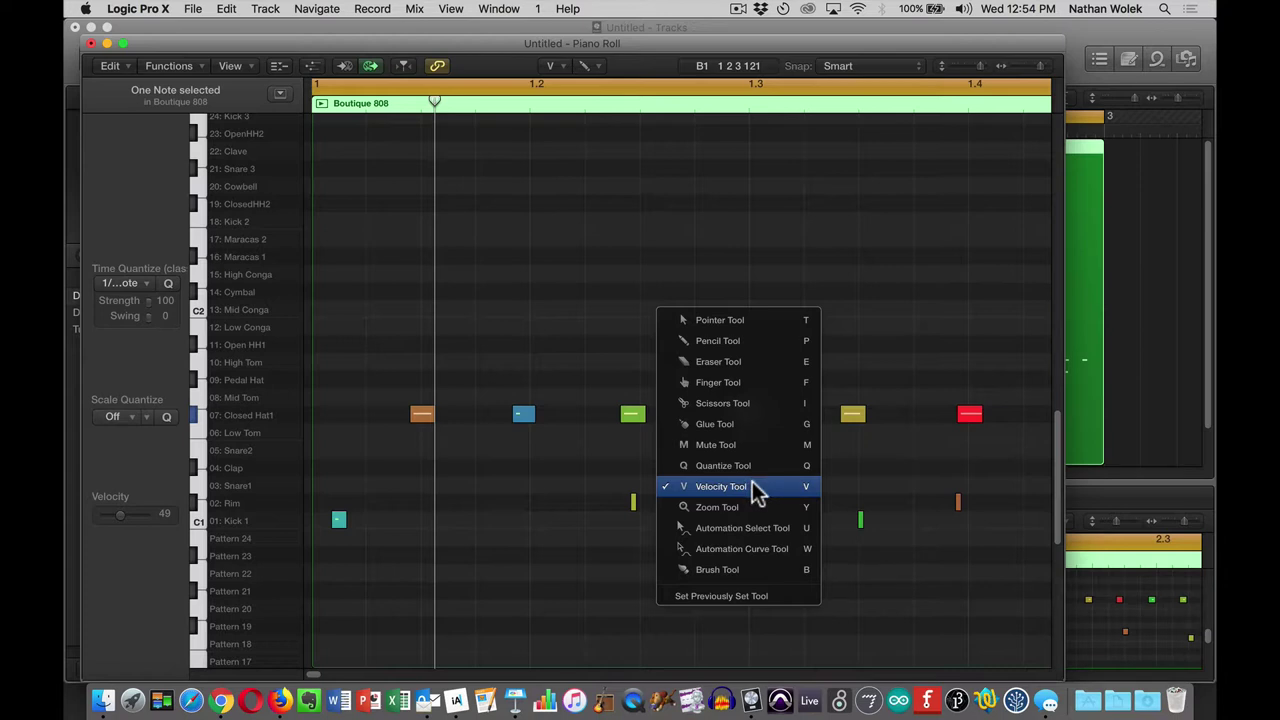
Return to the Pointer Tool and marquee-select the first beat's ten drum notes
click(767, 323)
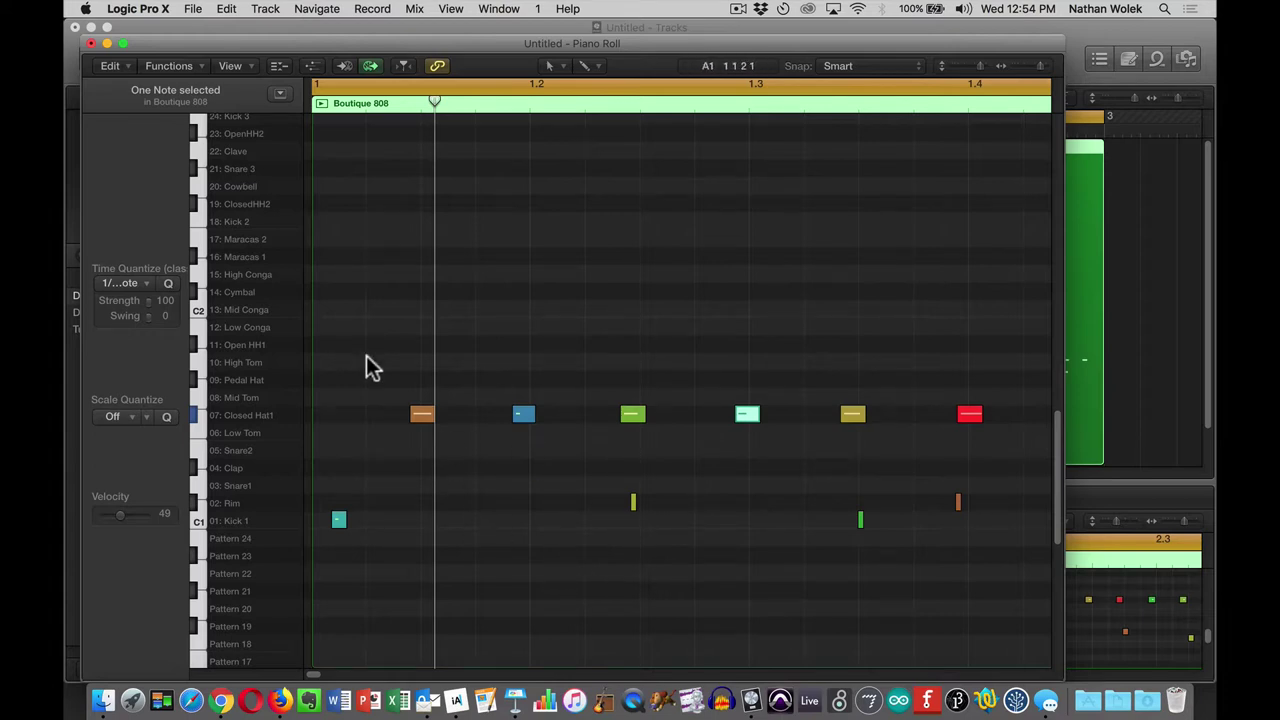
drag(324, 363, 1001, 583)
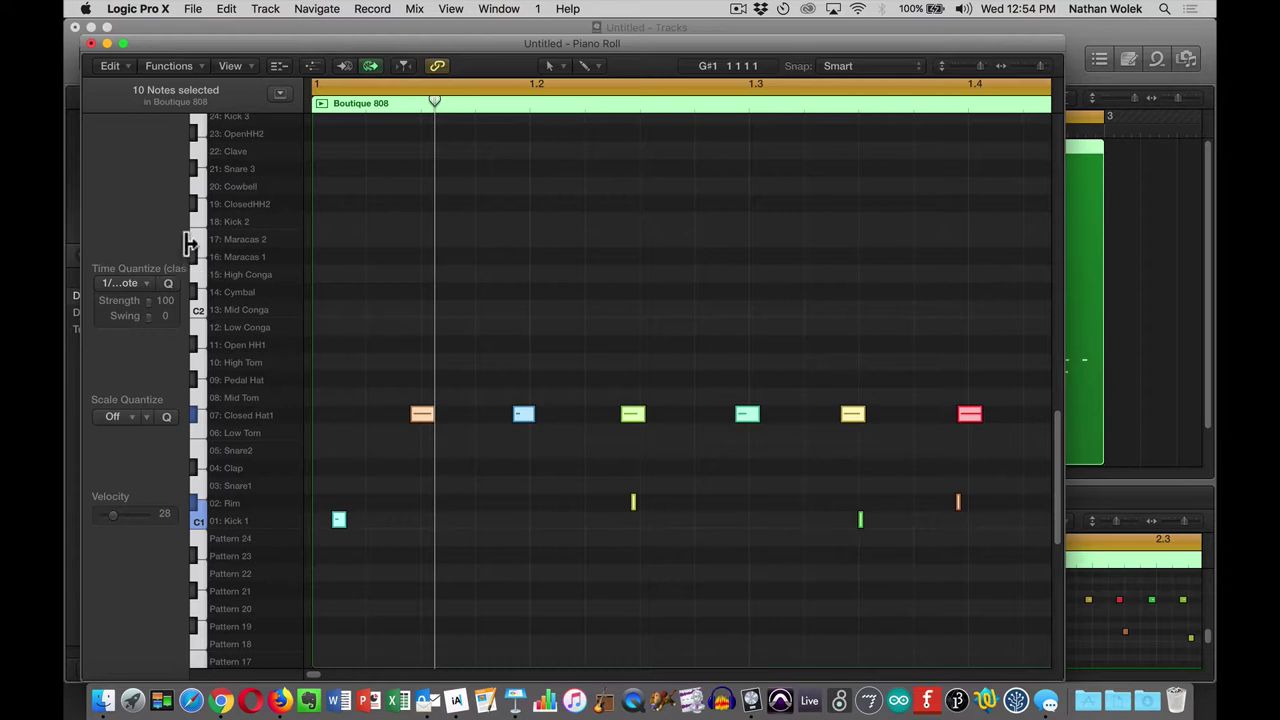
Widen the inspector and quantize the selected notes to 1/16, undoing and reapplying it to compare
drag(188, 243, 301, 243)
key(alt+super+8)
key(alt+super+equal)
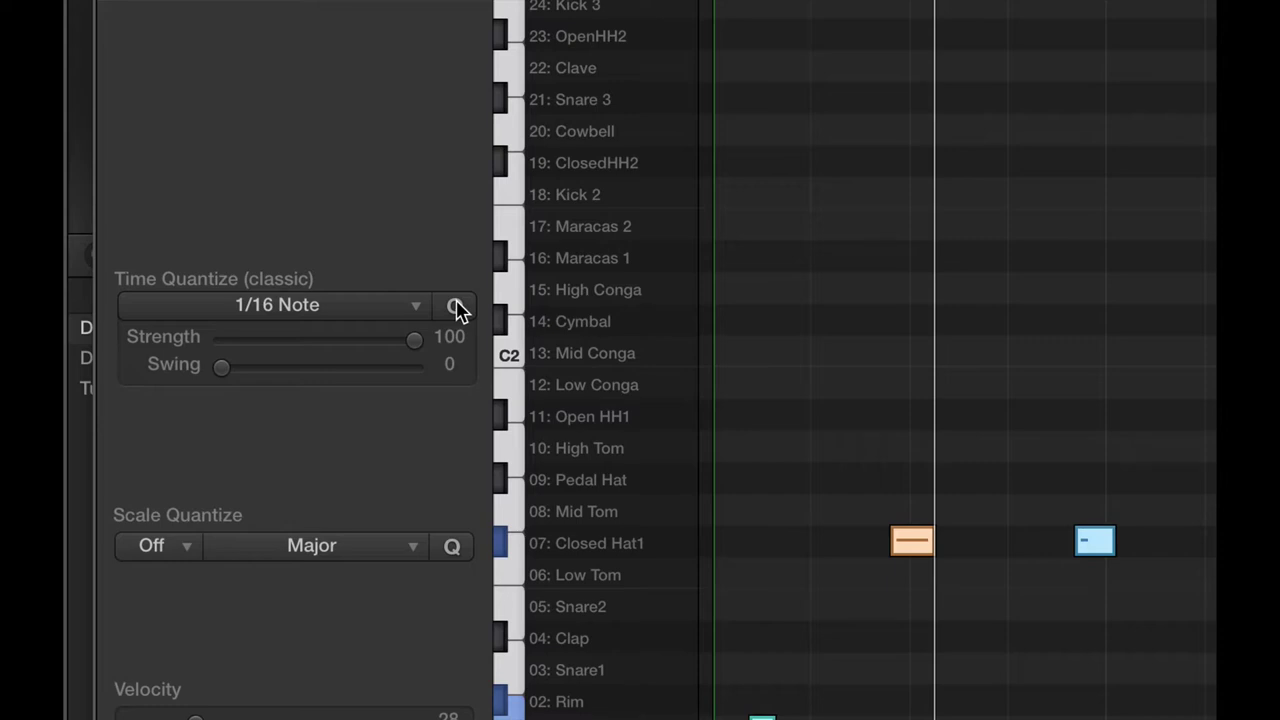
click(455, 306)
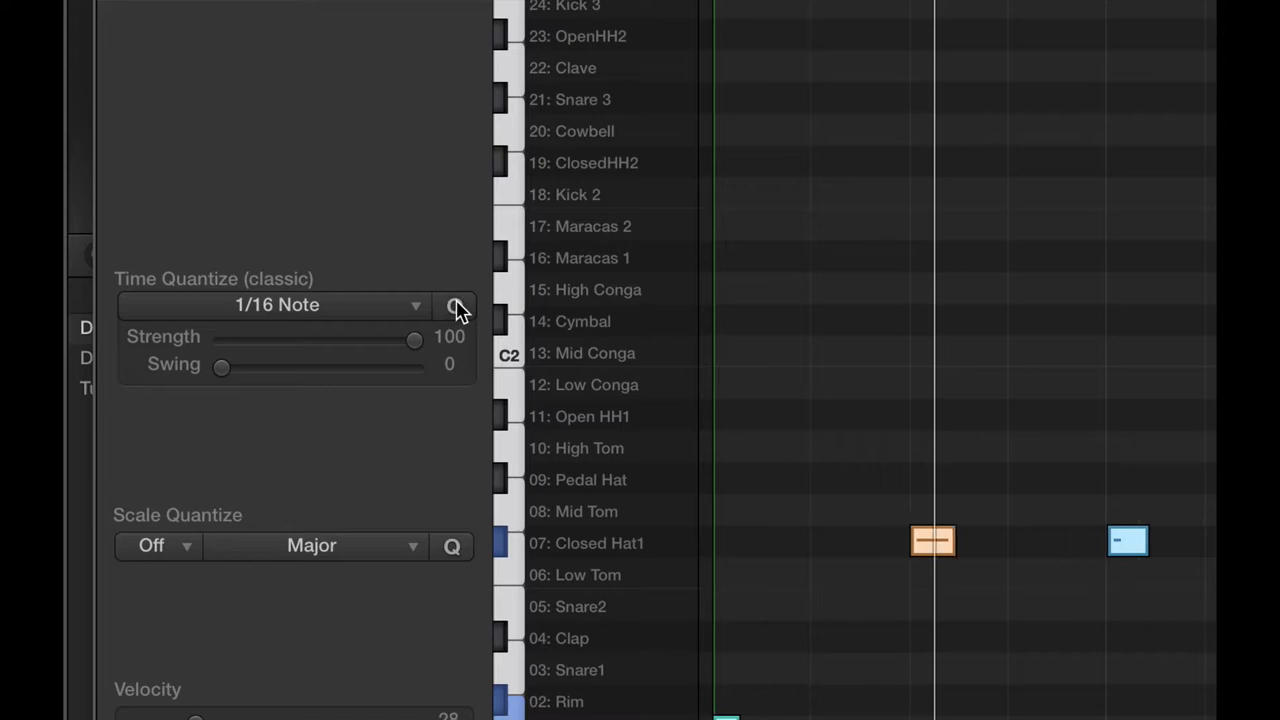
key(super+z)
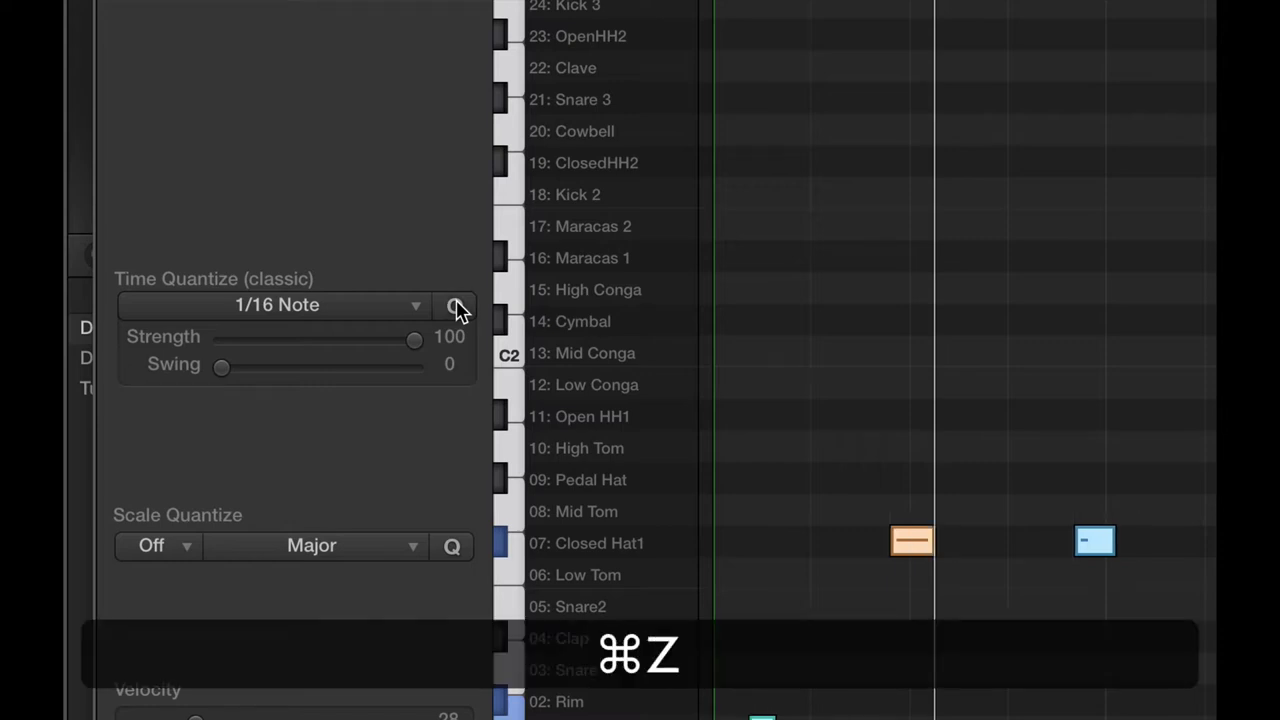
click(455, 306)
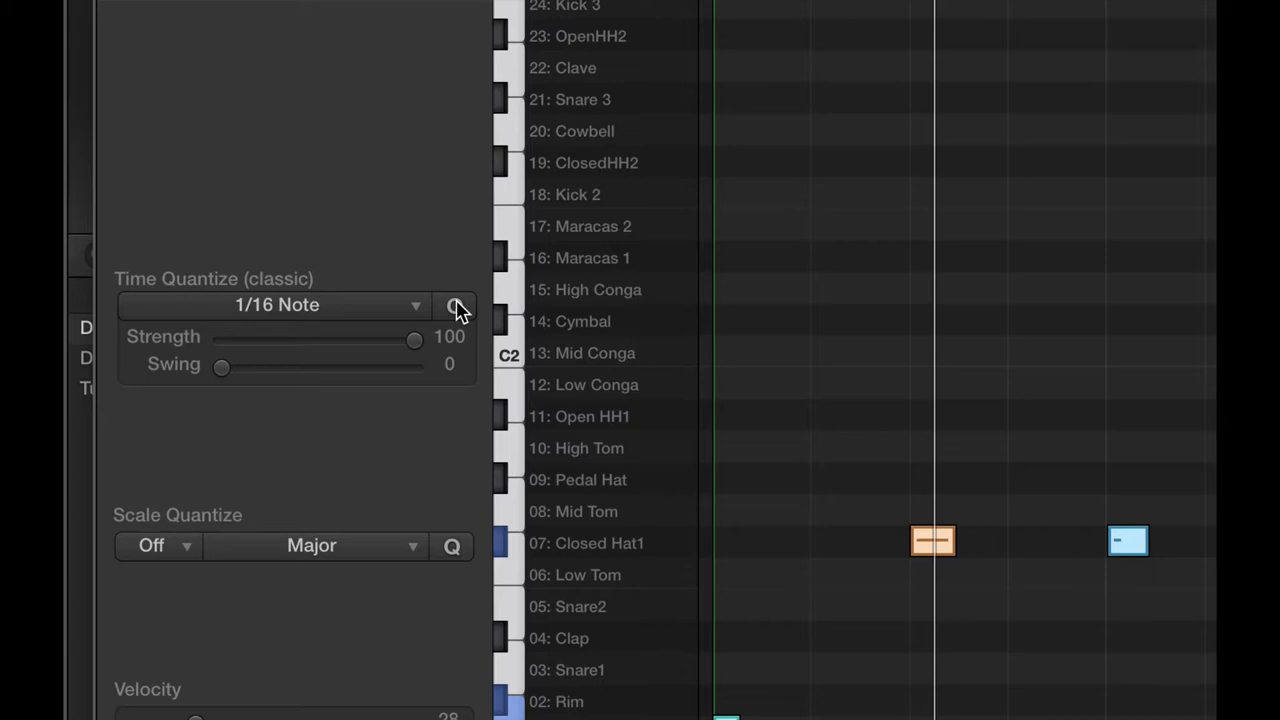
Scroll down the Piano Roll and turn off screen magnification
scroll(894, 508, down, 8)
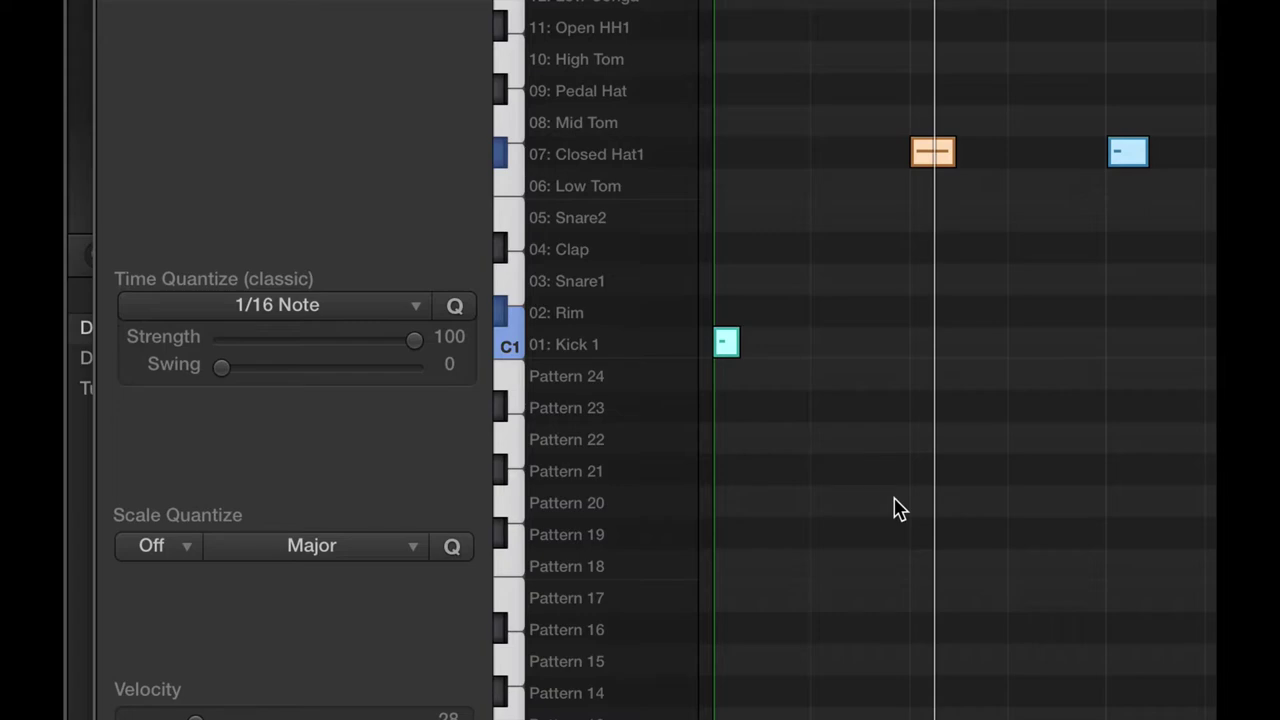
key(alt+super+8)
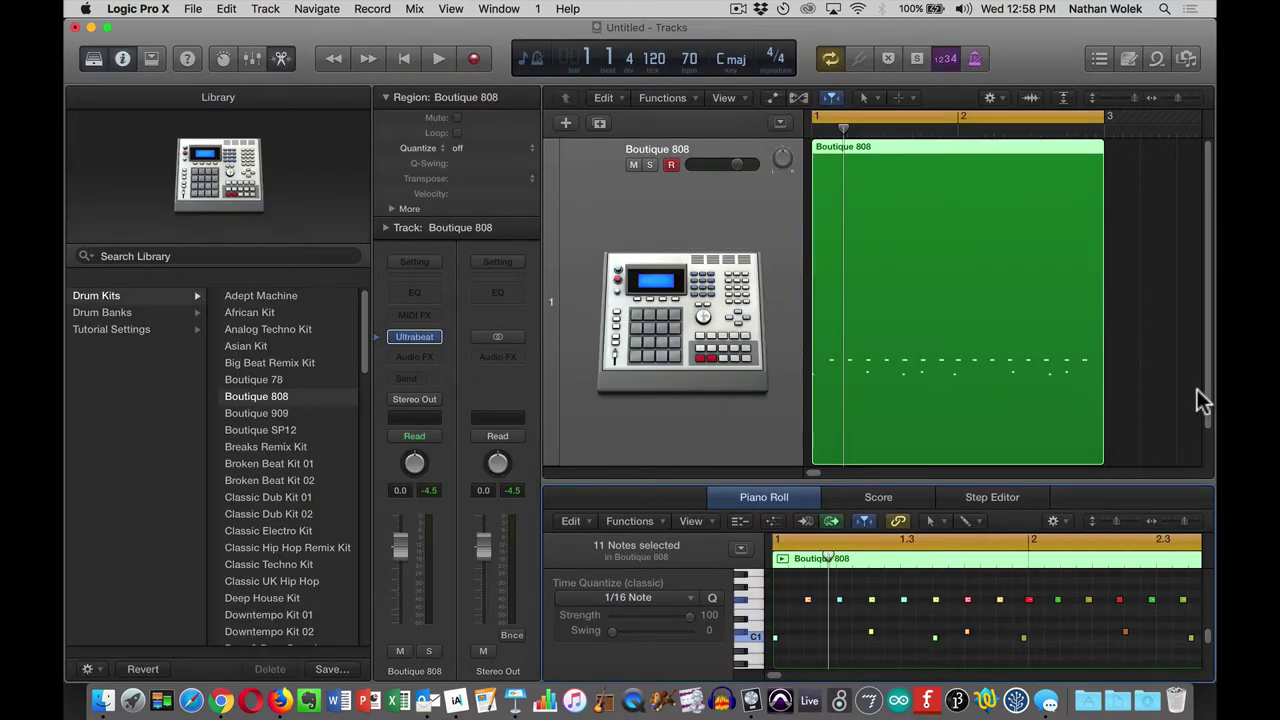
Select the Boutique 808 region and open its Event List of 25 note events
click(1014, 163)
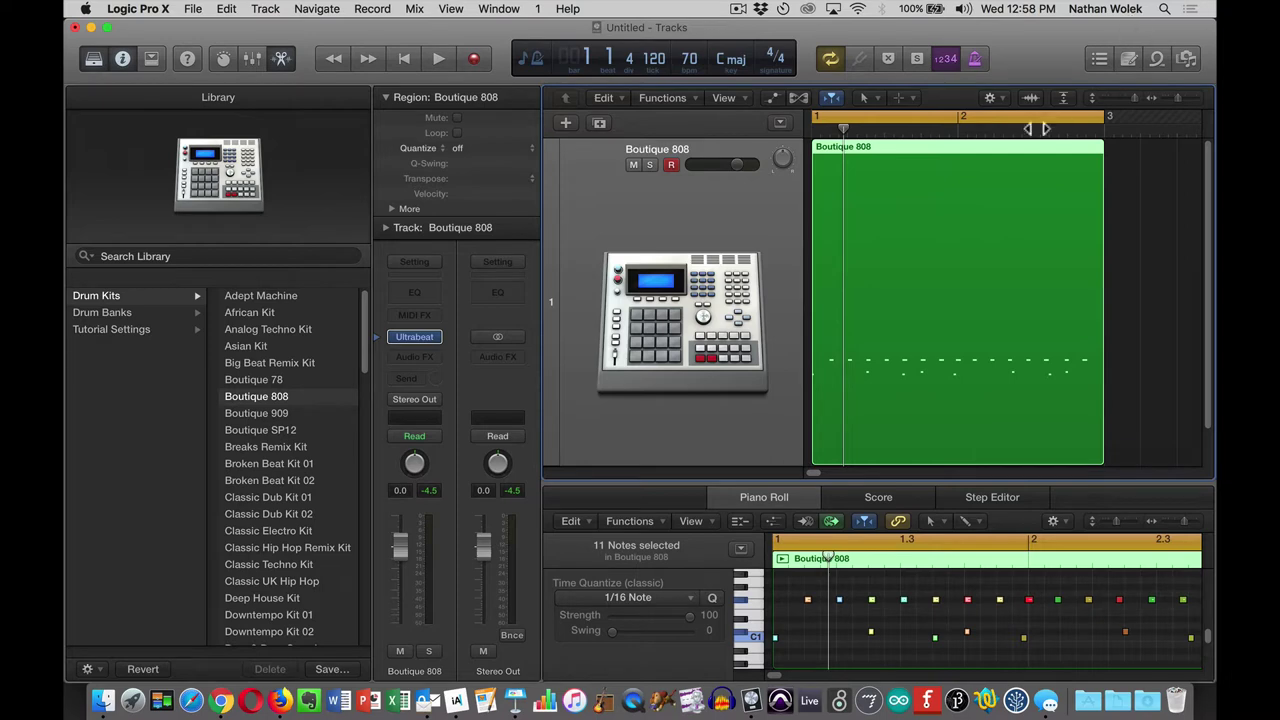
click(1012, 157)
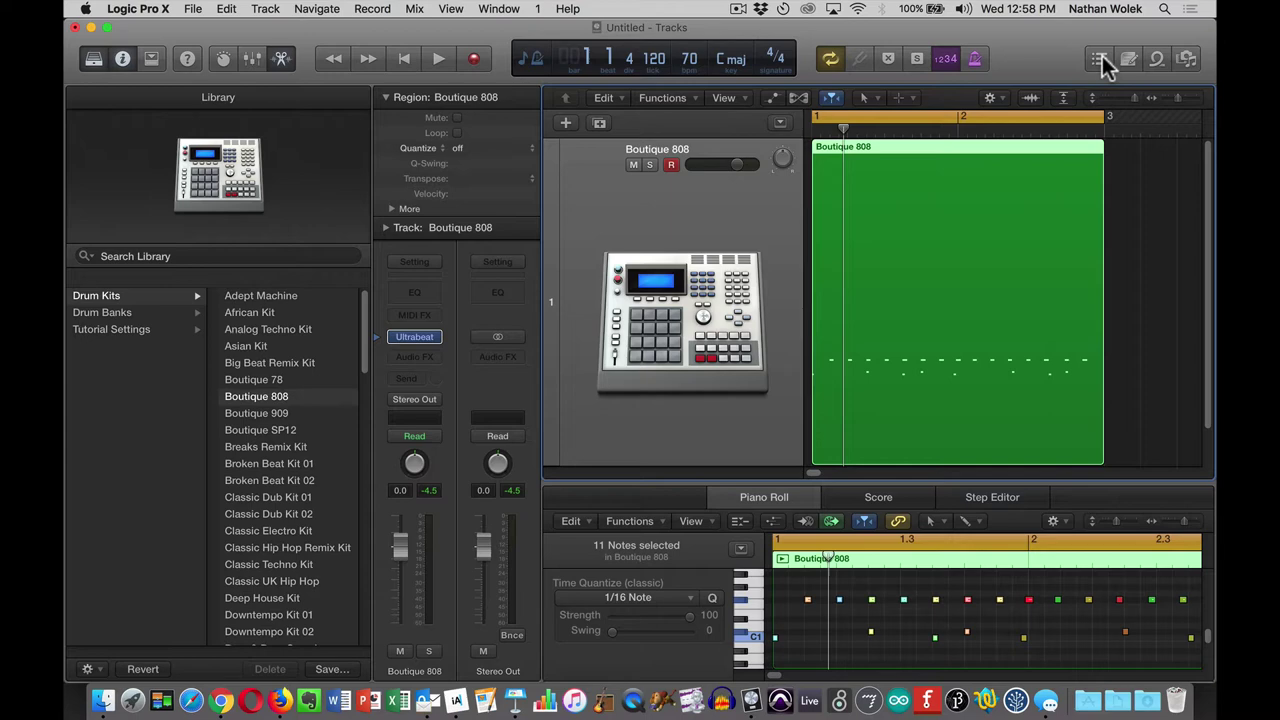
key(alt+super+8)
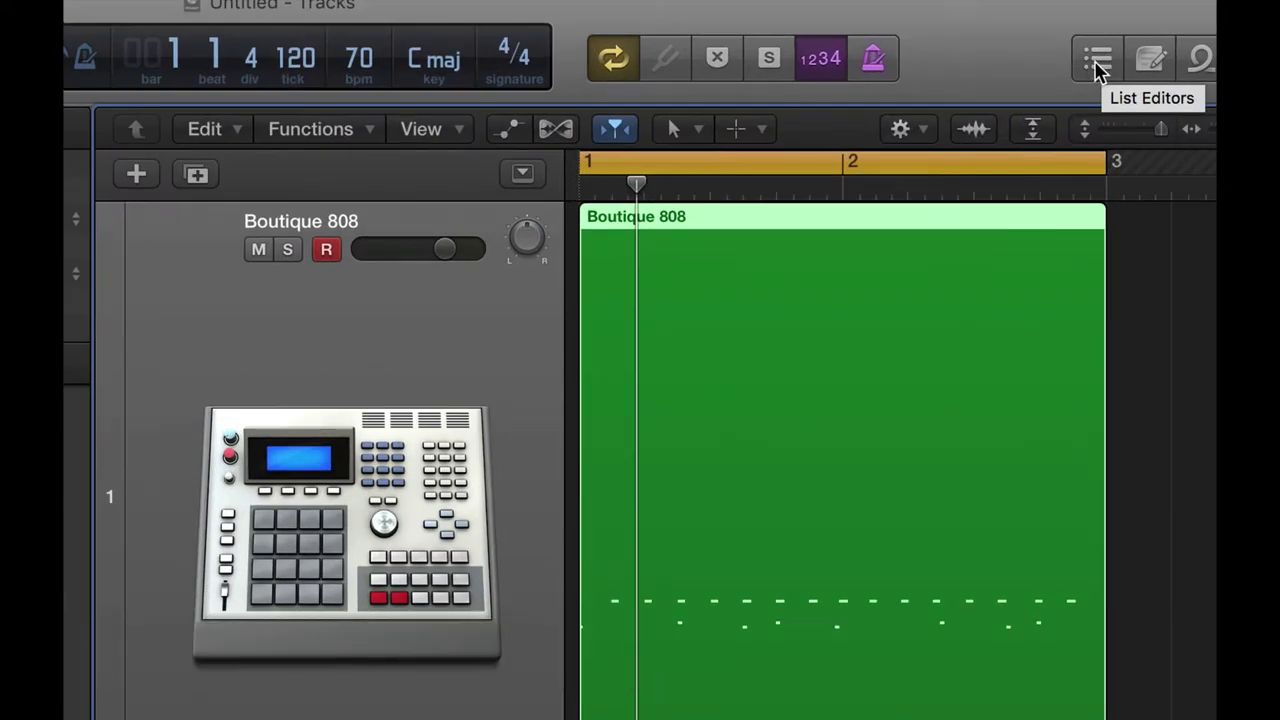
click(1097, 60)
key(alt+super+8)
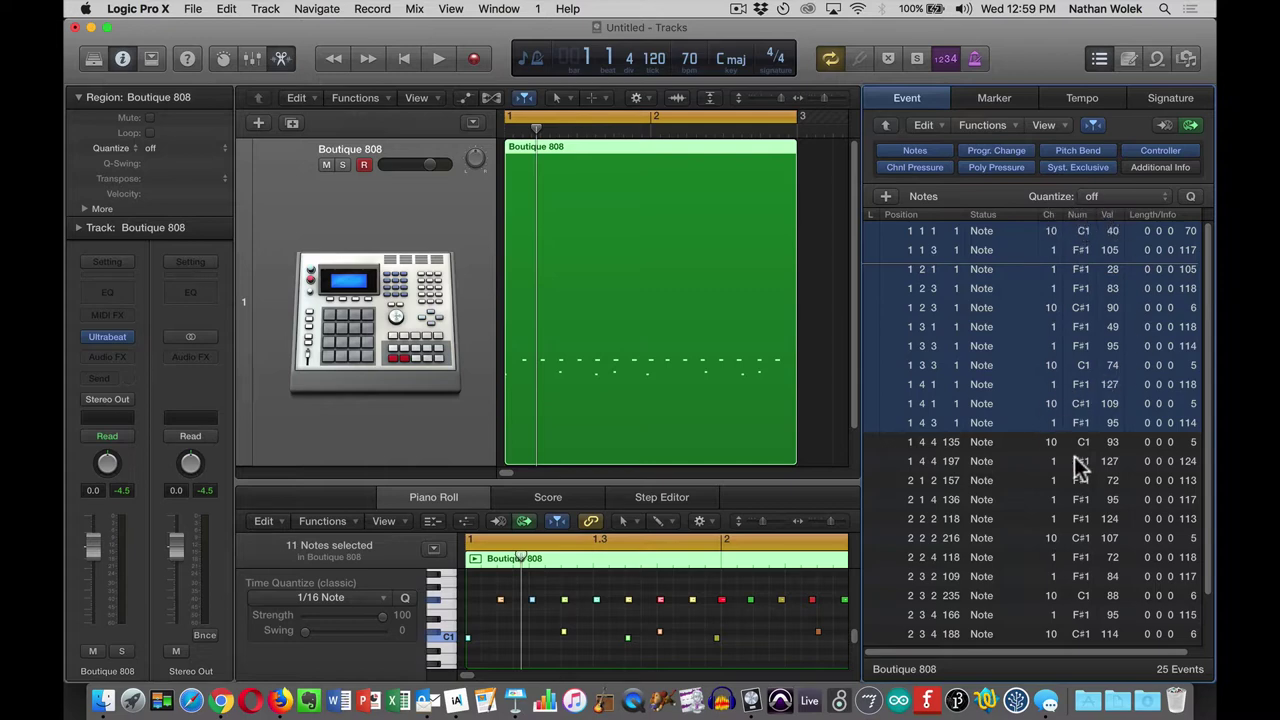
Audition each of the nine drum notes (F#1, C#1, C1 hits) in the Event List, then close it
click(989, 234)
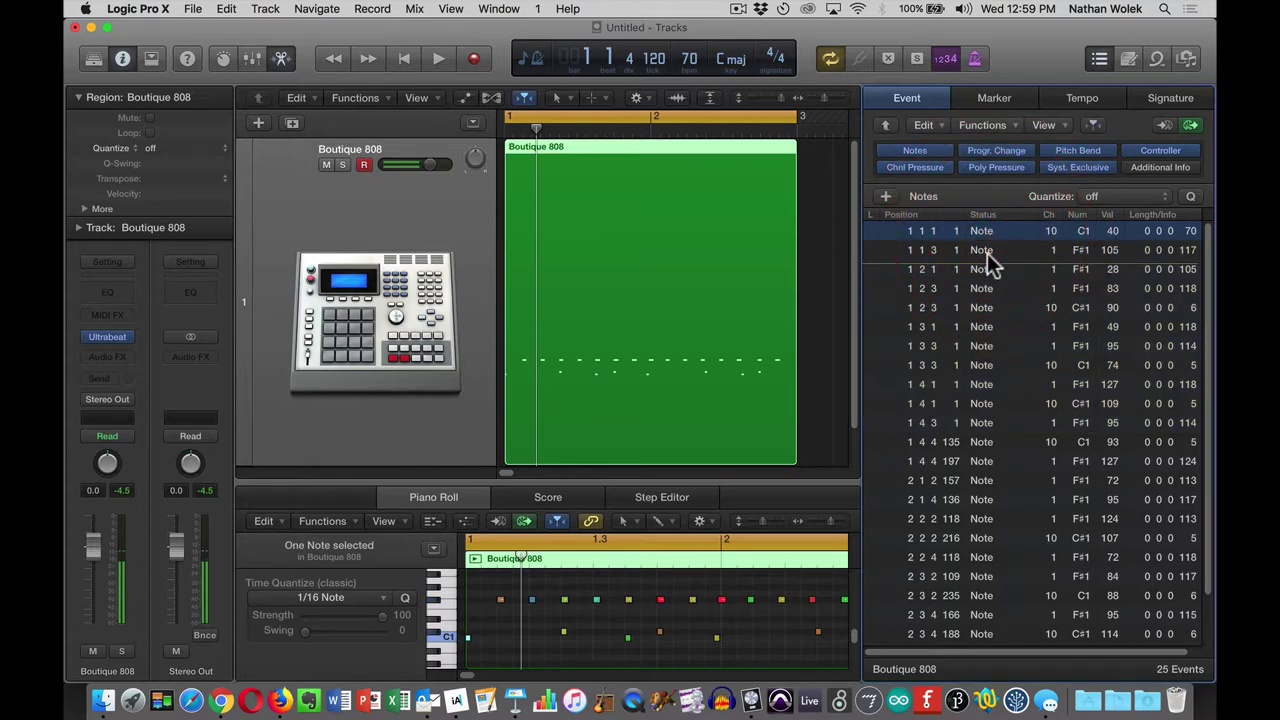
click(987, 253)
click(986, 270)
click(985, 290)
click(985, 308)
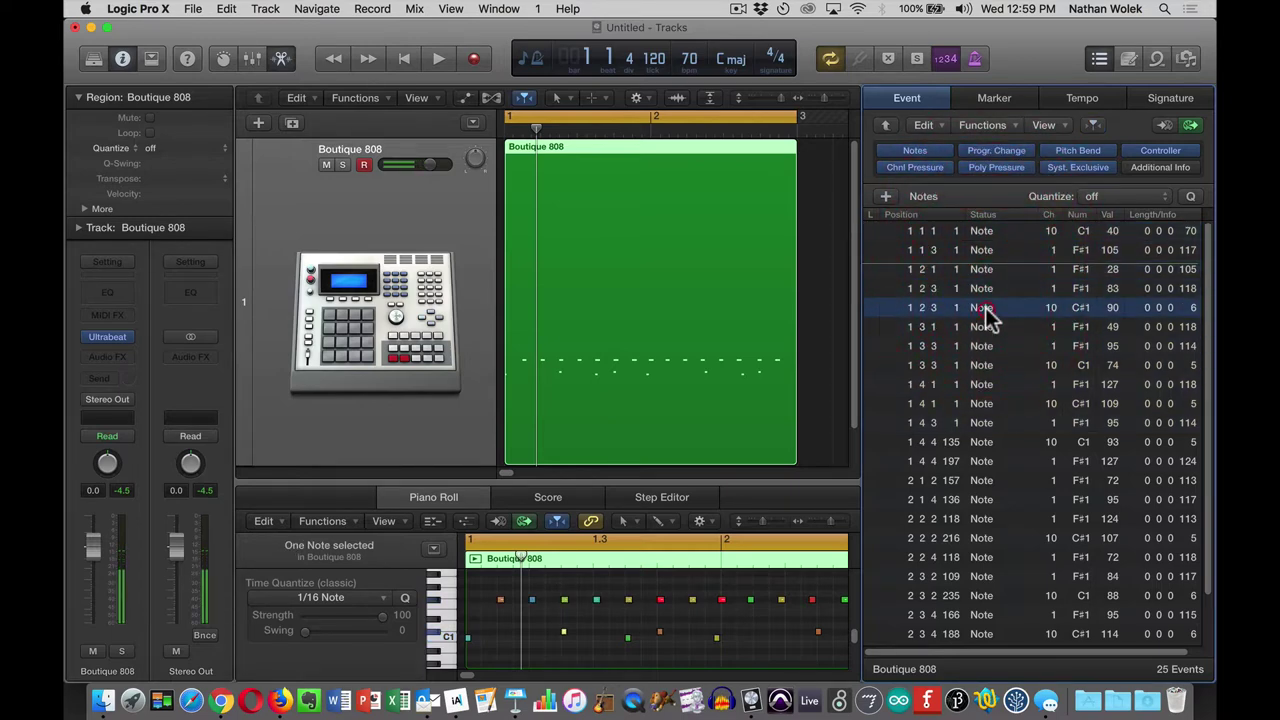
click(986, 327)
click(985, 346)
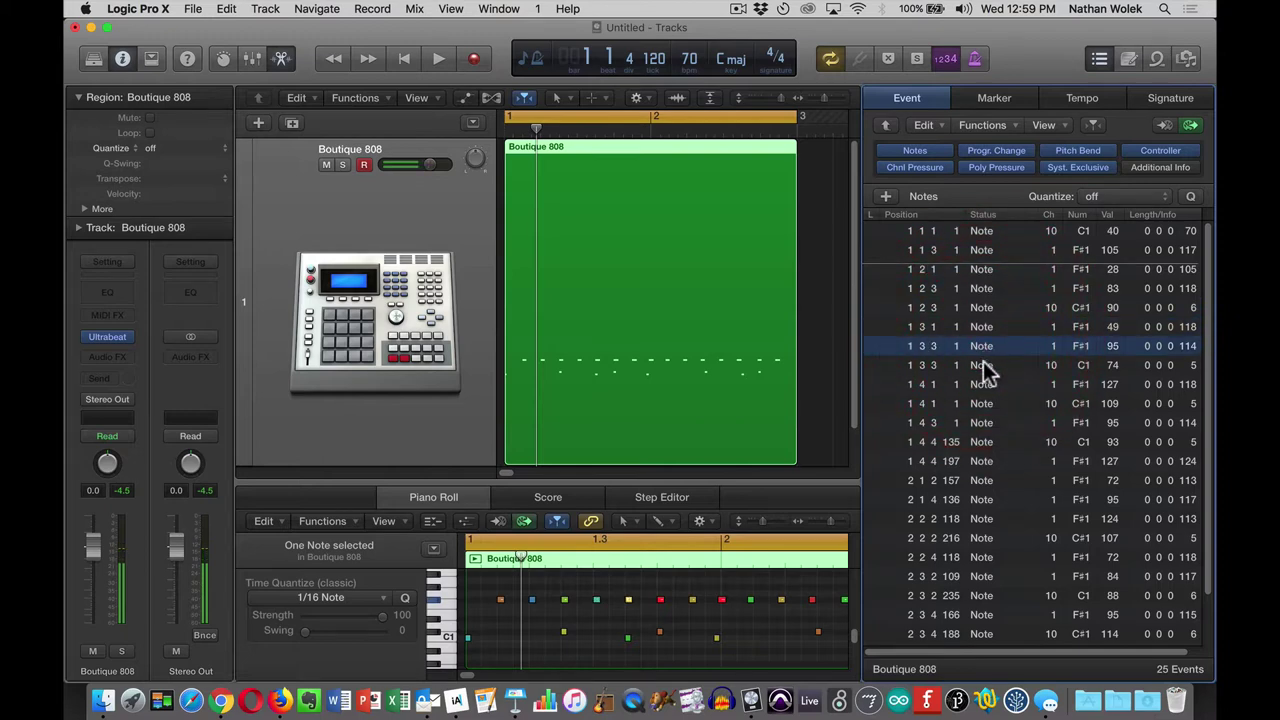
click(985, 366)
click(983, 384)
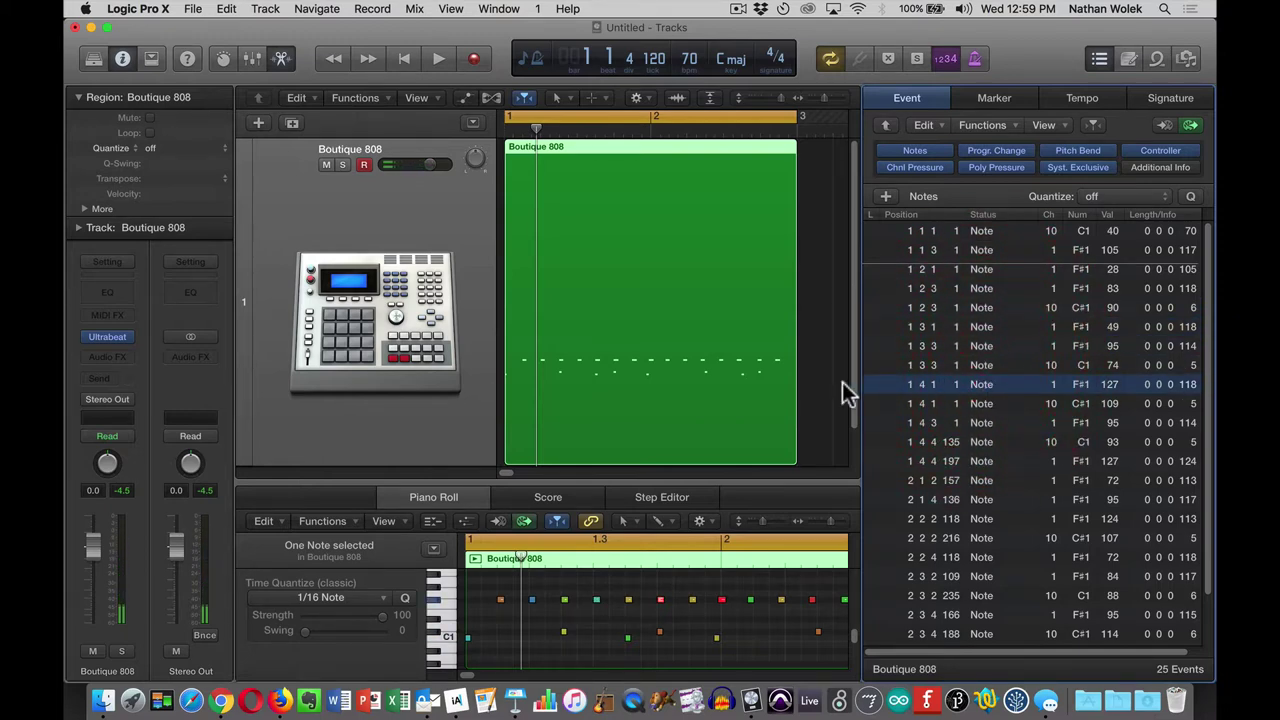
click(1096, 63)
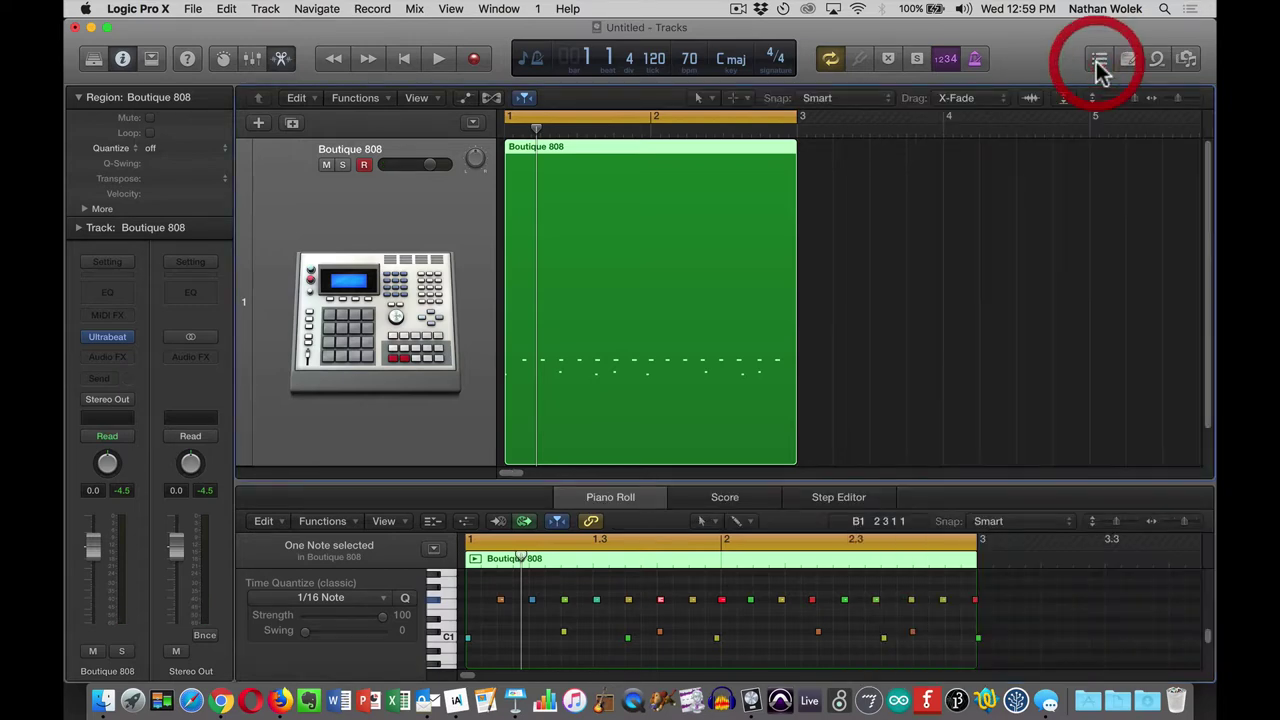
Select the Boutique 808 region and track, and hide the Piano Roll with E
click(705, 147)
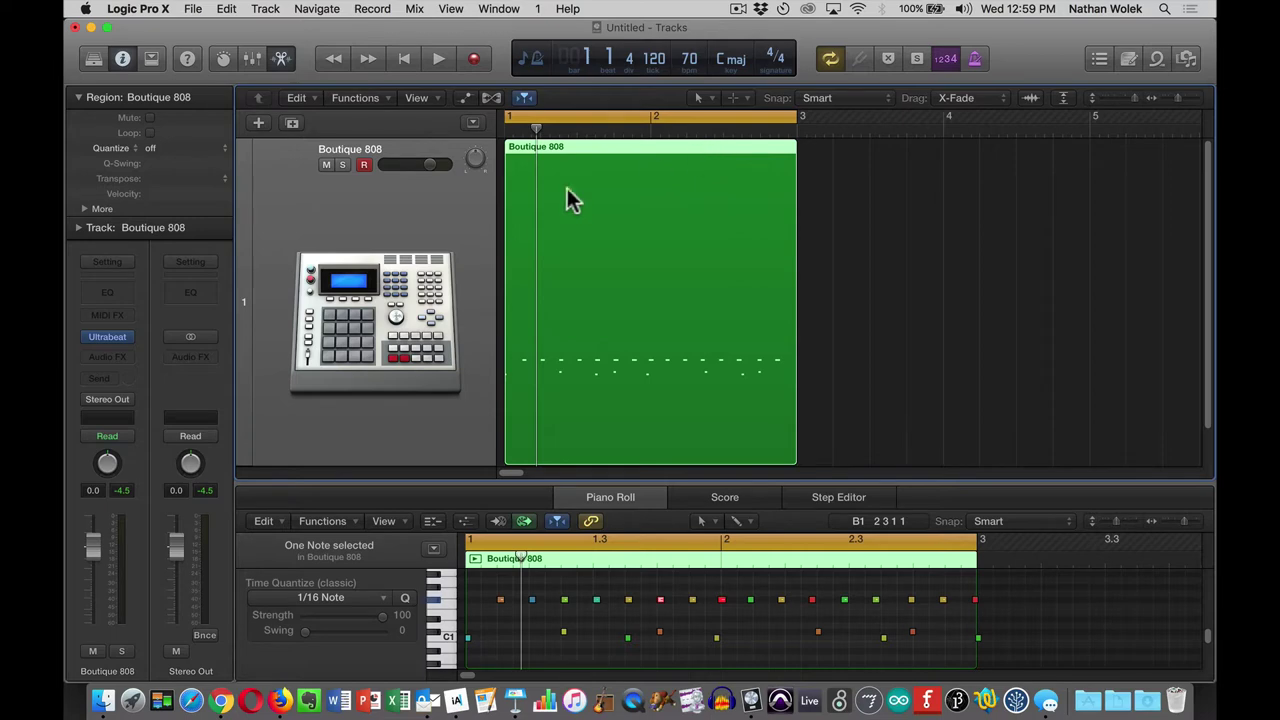
click(403, 200)
key(e)
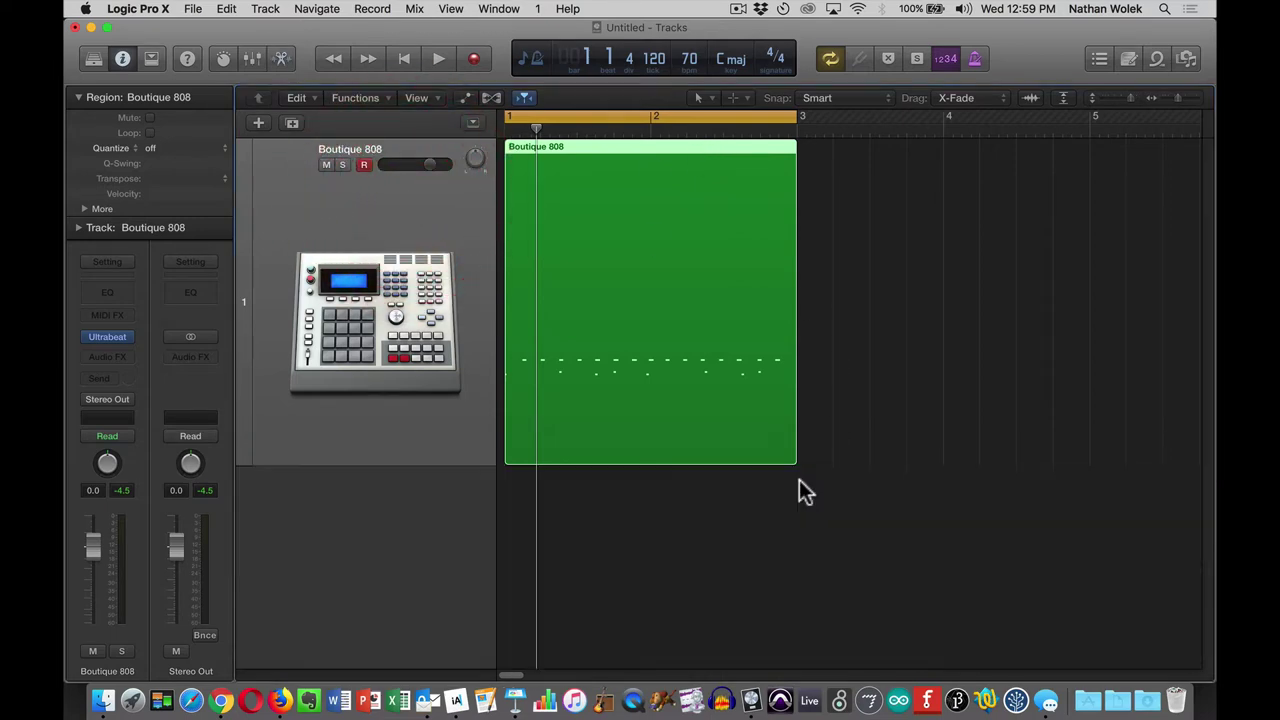
Bring up the region's shortcut menu and reach MIDI > Separate by Note Pitch
ctrl+click(670, 217)
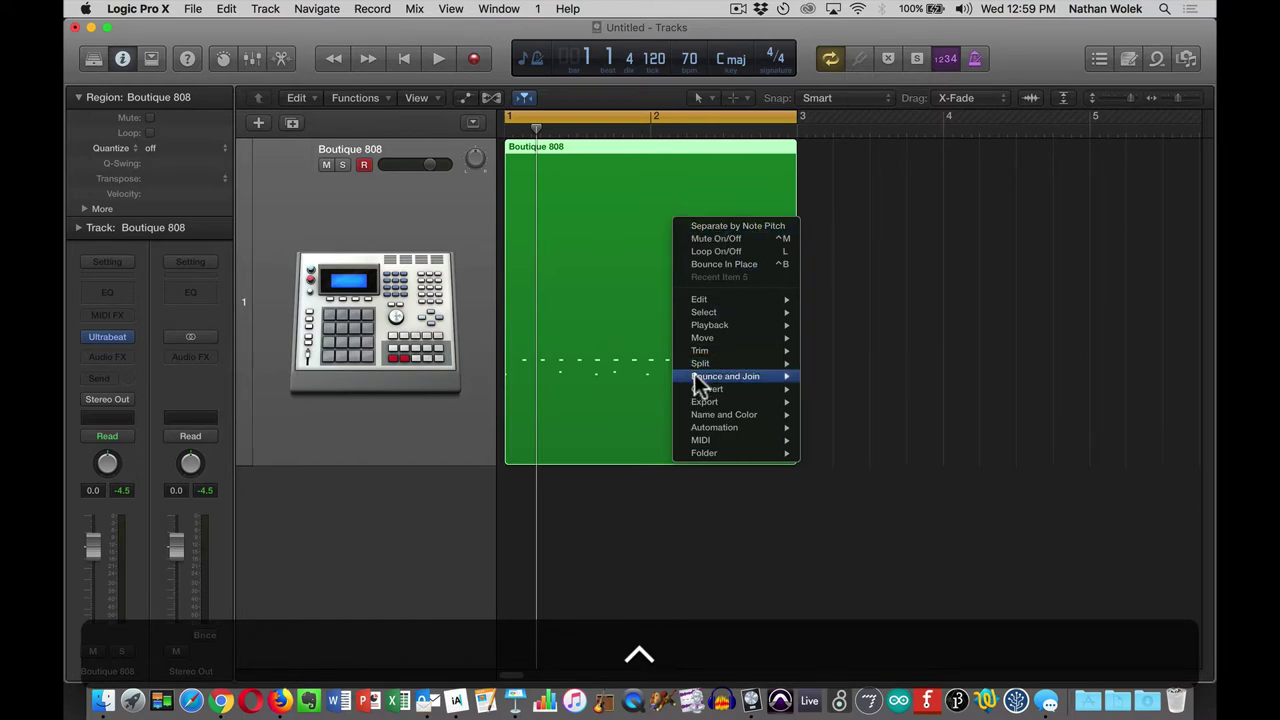
mouse_move(718, 418)
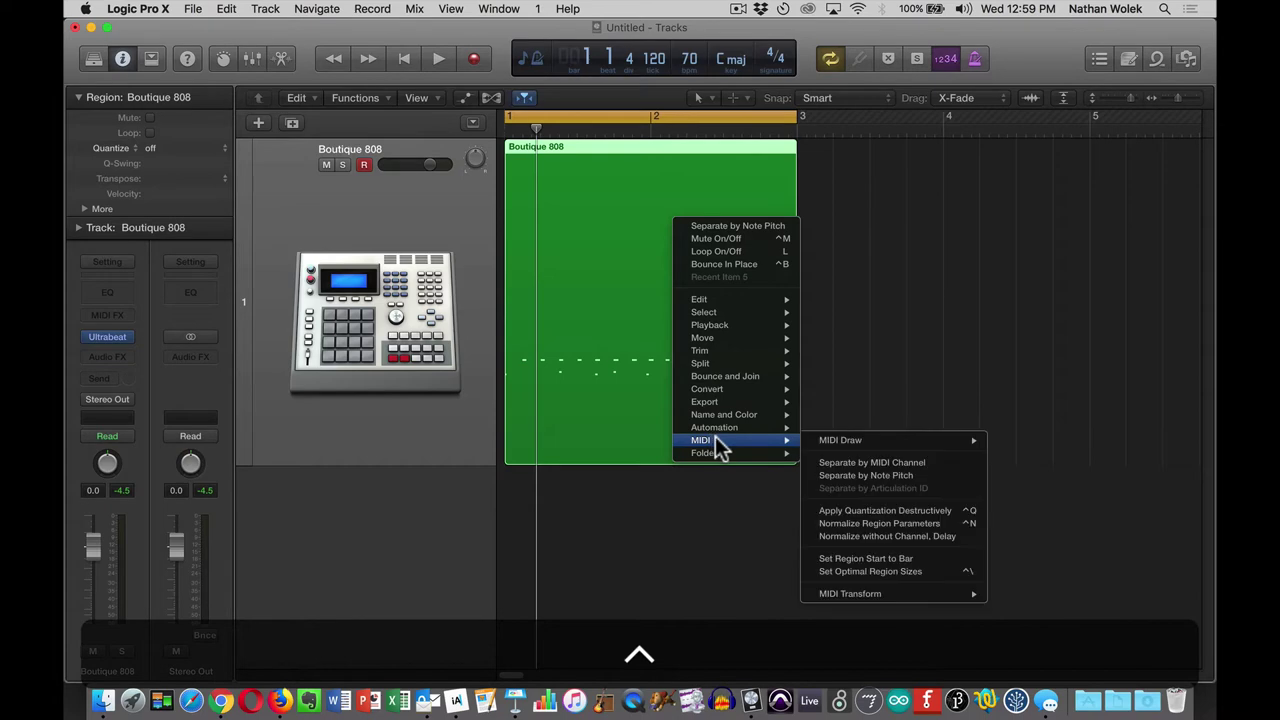
mouse_move(876, 443)
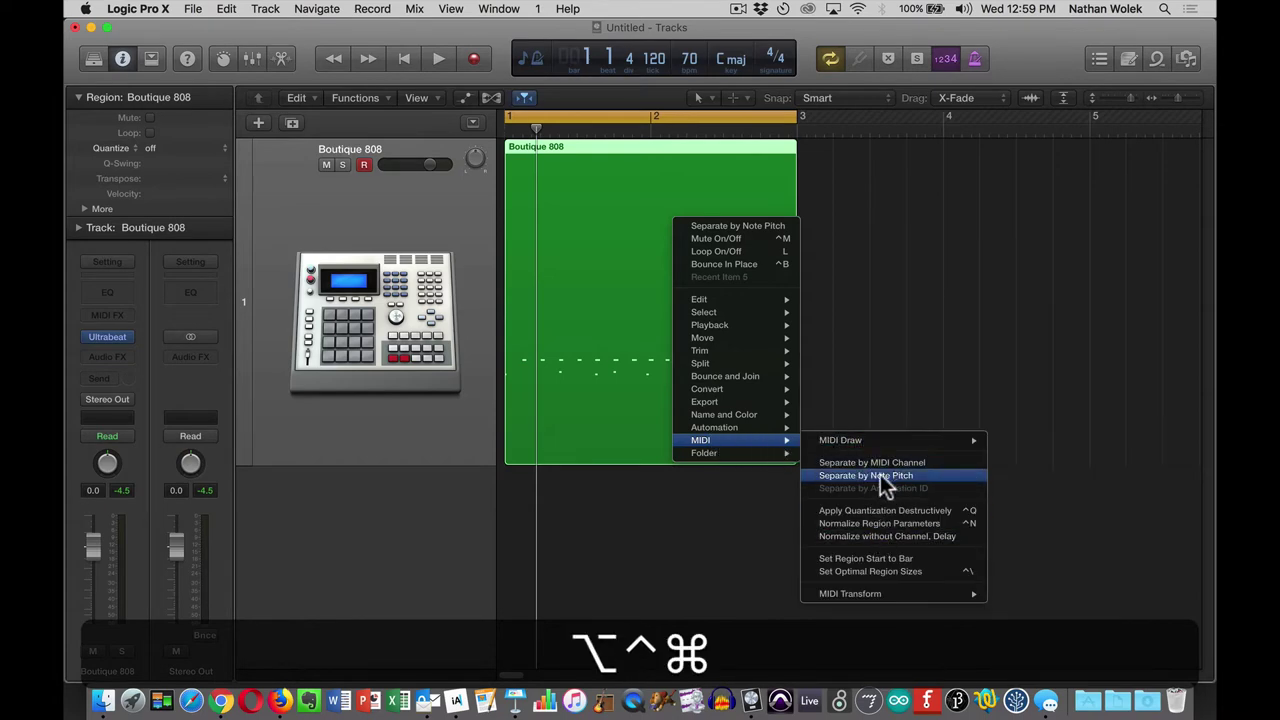
Separate the drum region by note pitch onto new tracks and shrink track heights so all four fit
key(alt+super+8)
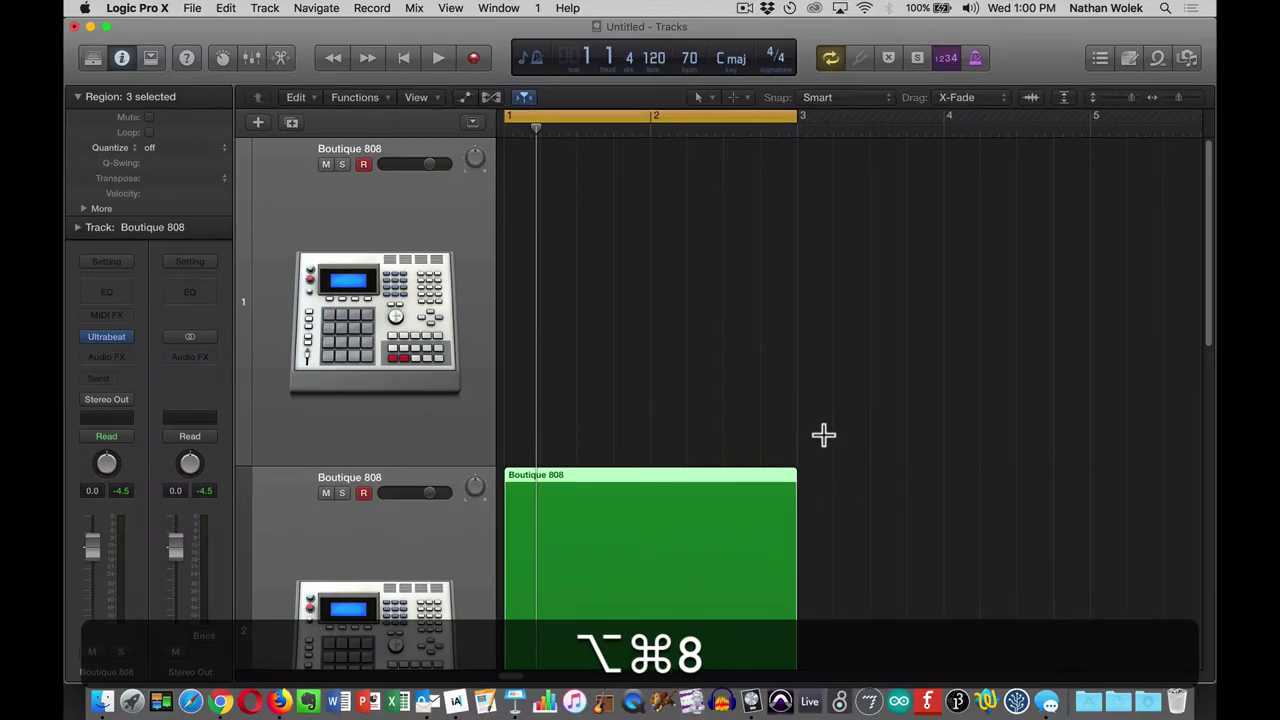
scroll(775, 400, down, 3)
scroll(822, 440, down, 6)
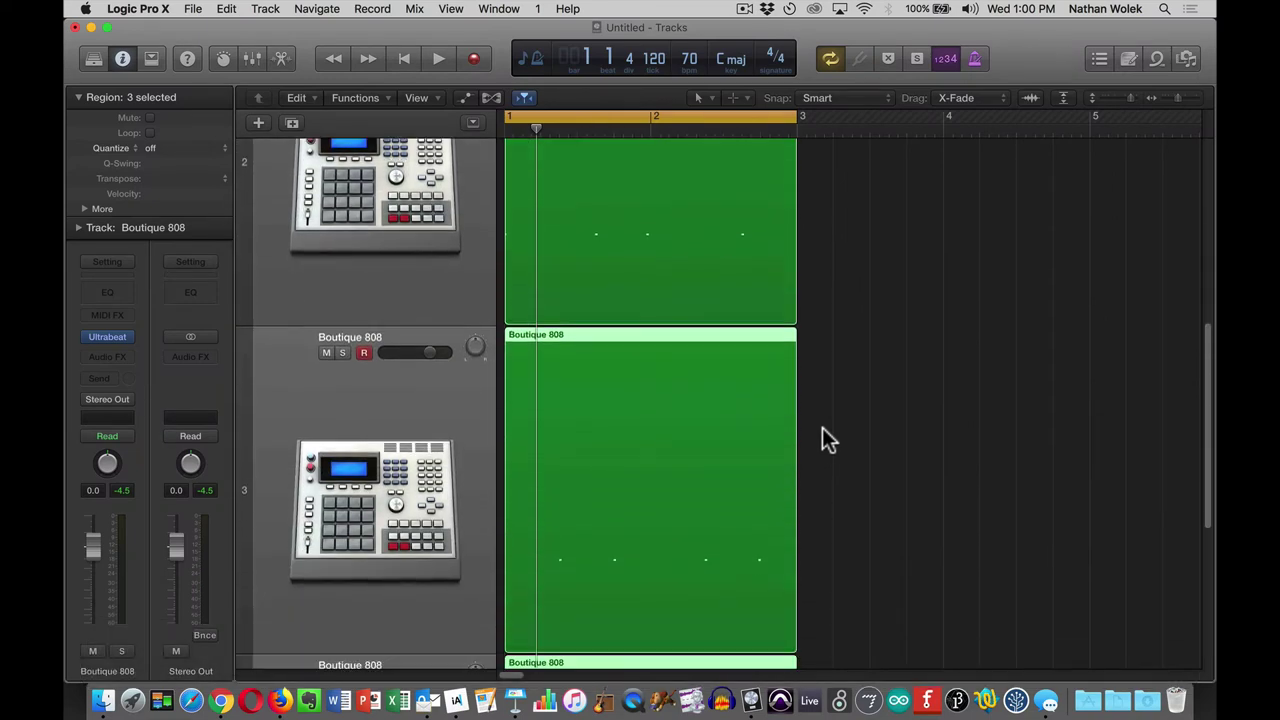
scroll(822, 440, down, 1)
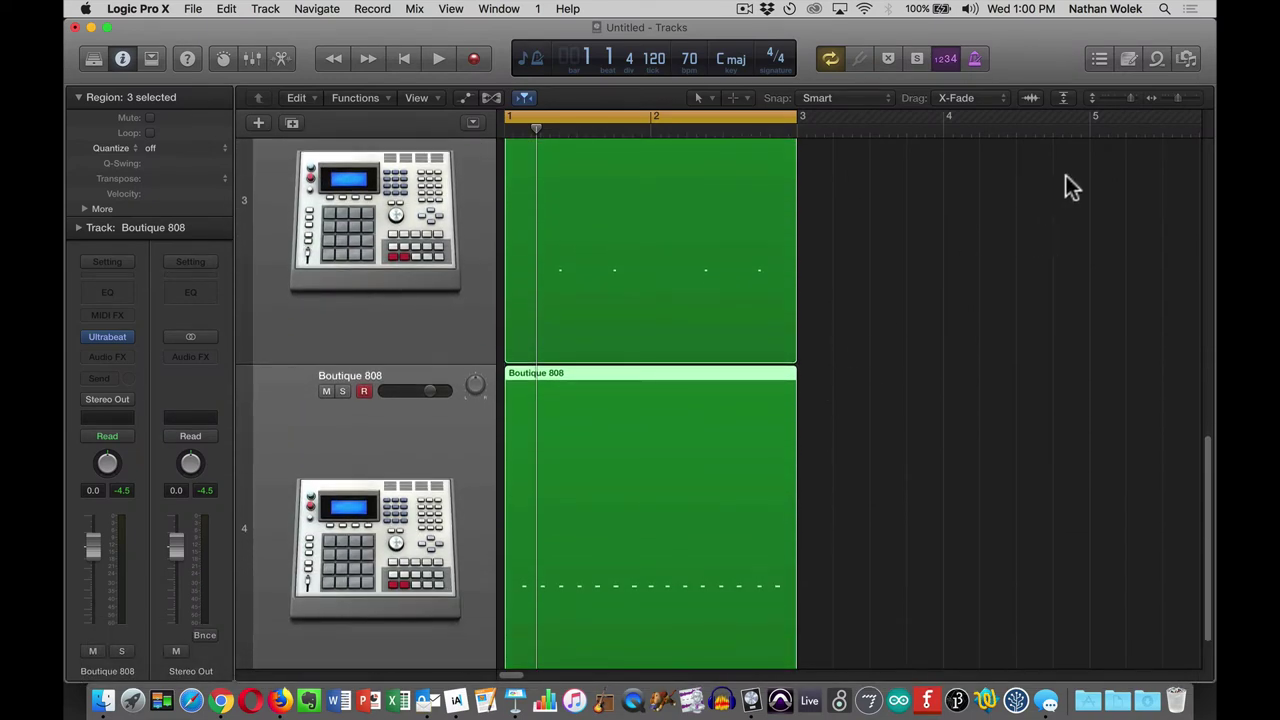
drag(1131, 97, 1119, 97)
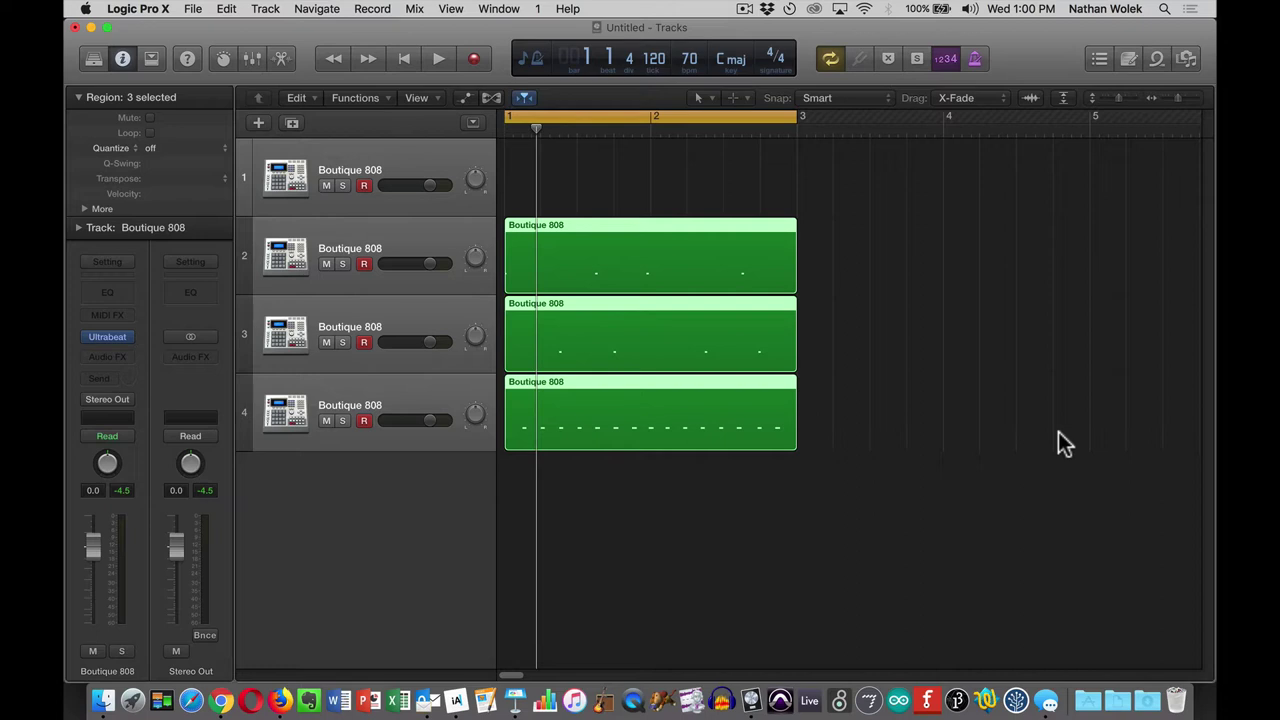
key(super+z)
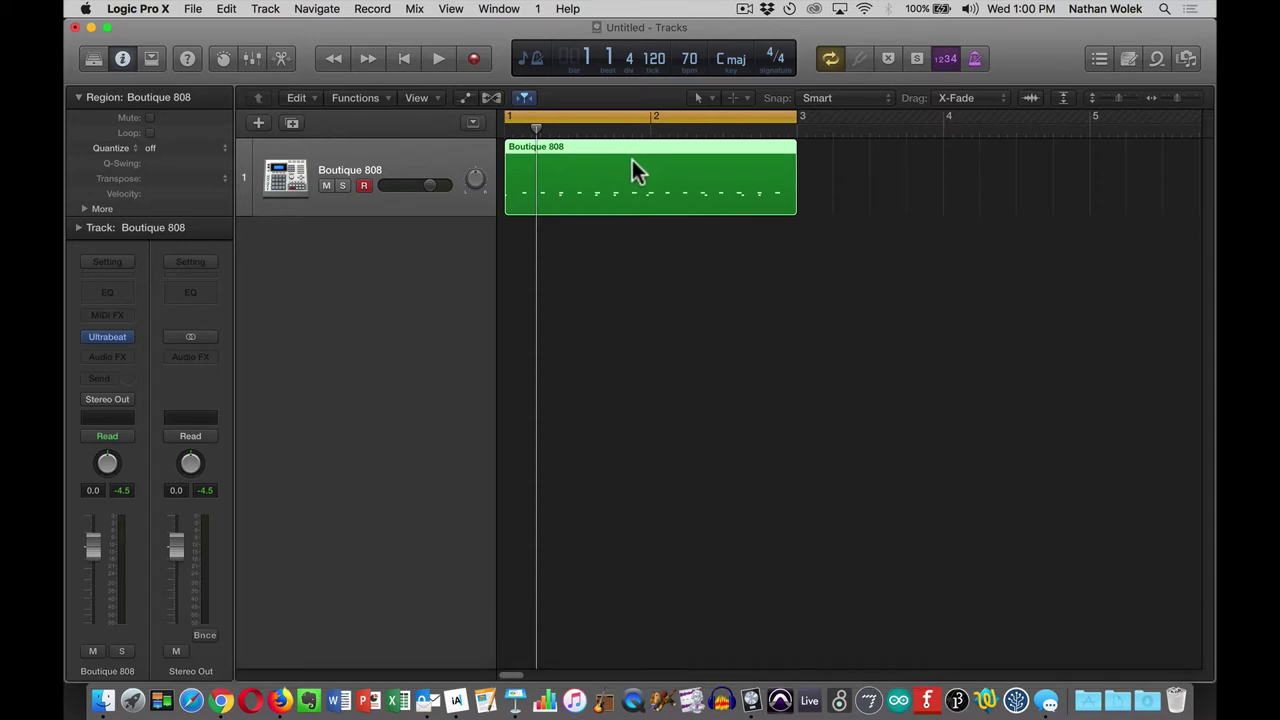
ctrl+click(632, 160)
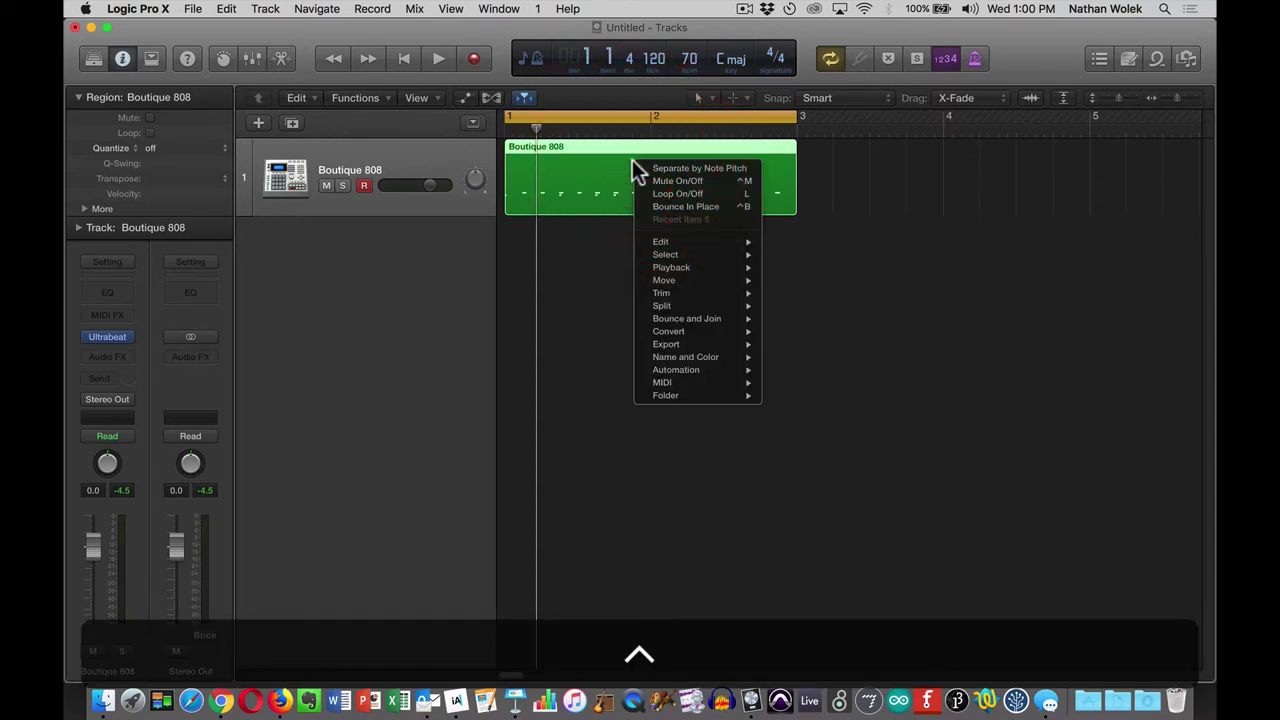
mouse_move(676, 392)
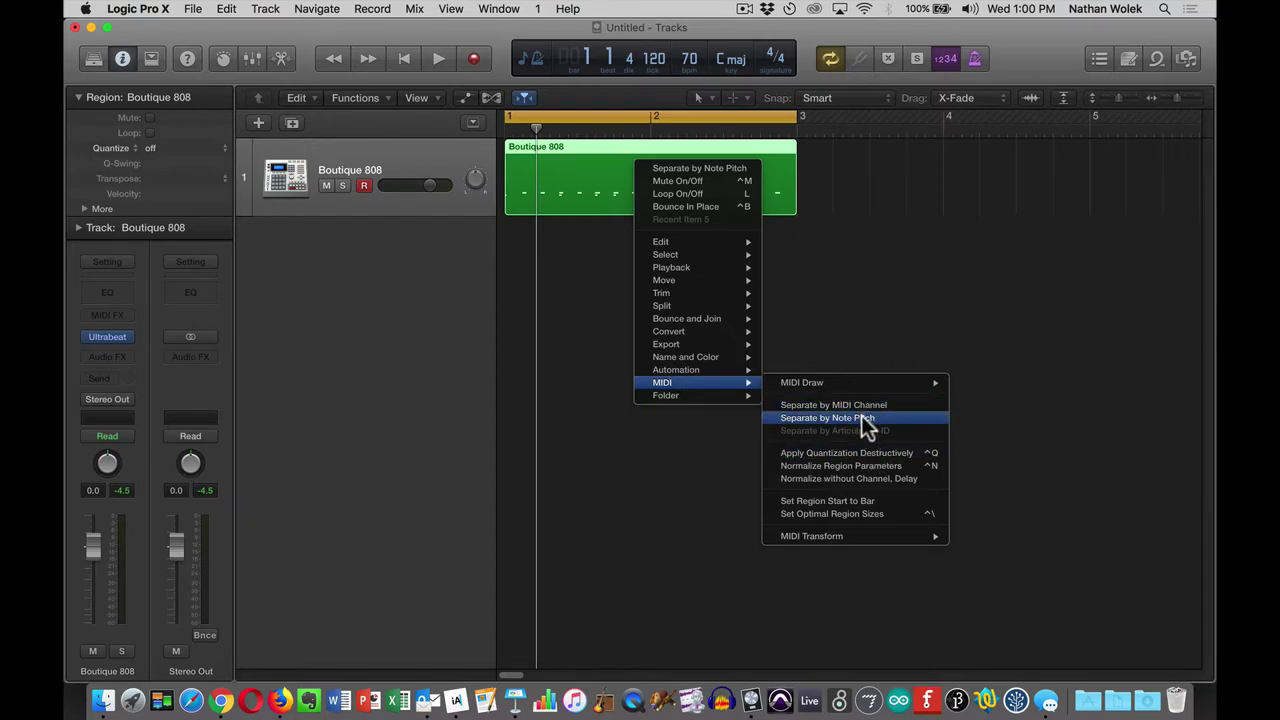
key(alt+super+8)
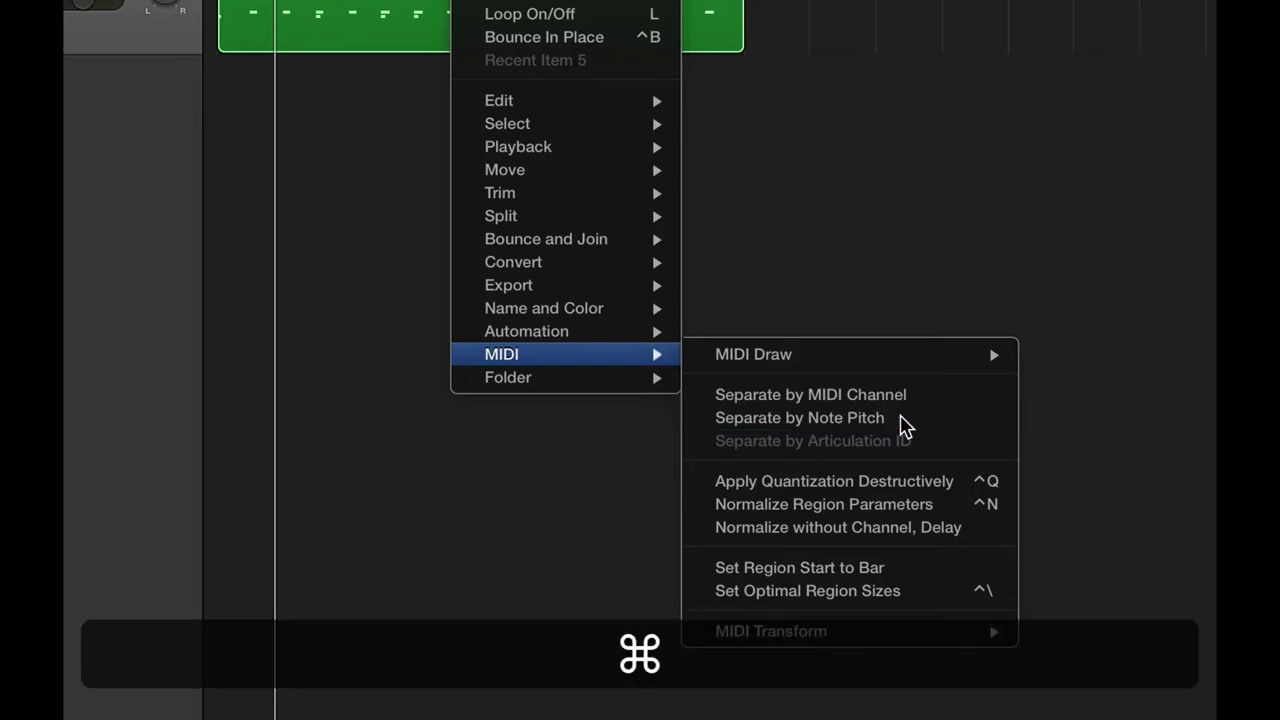
super+click(900, 420)
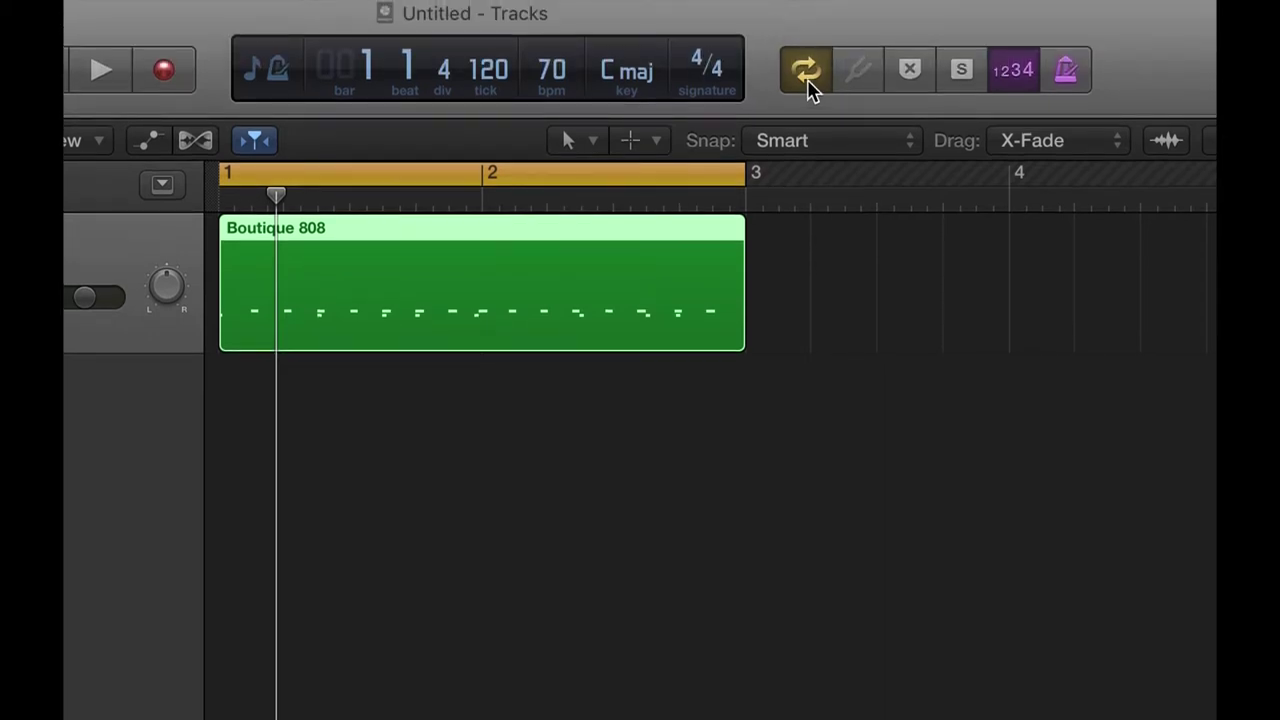
Turn Cycle off, loop the Boutique 808 region out to bar 7, and zoom the timeline out
click(807, 80)
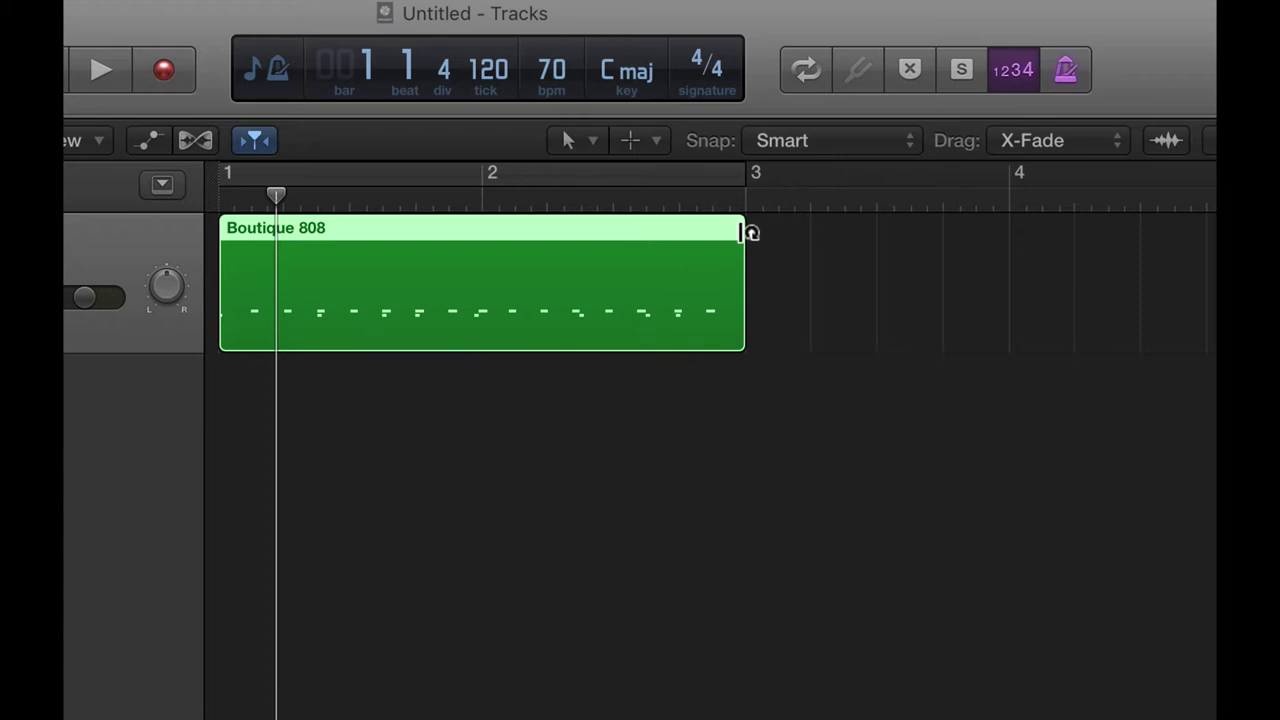
drag(746, 232, 953, 264)
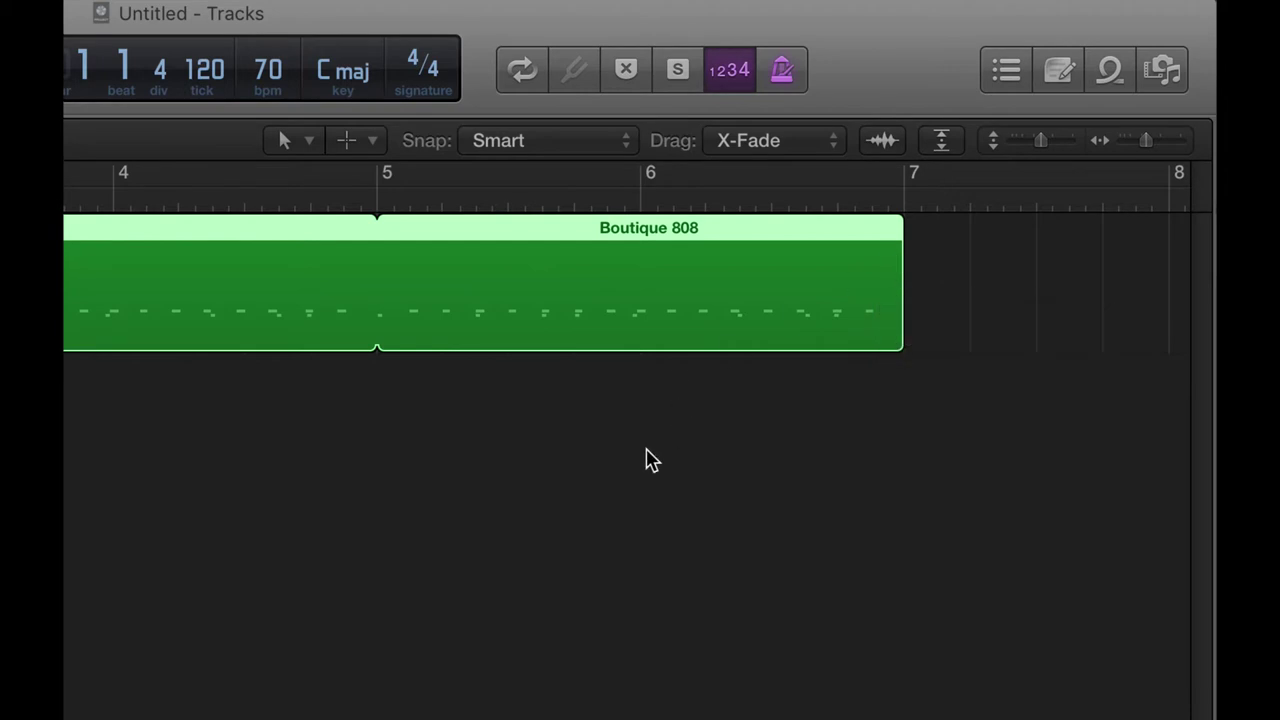
key(alt+super+8)
scroll(650, 206, left, 5)
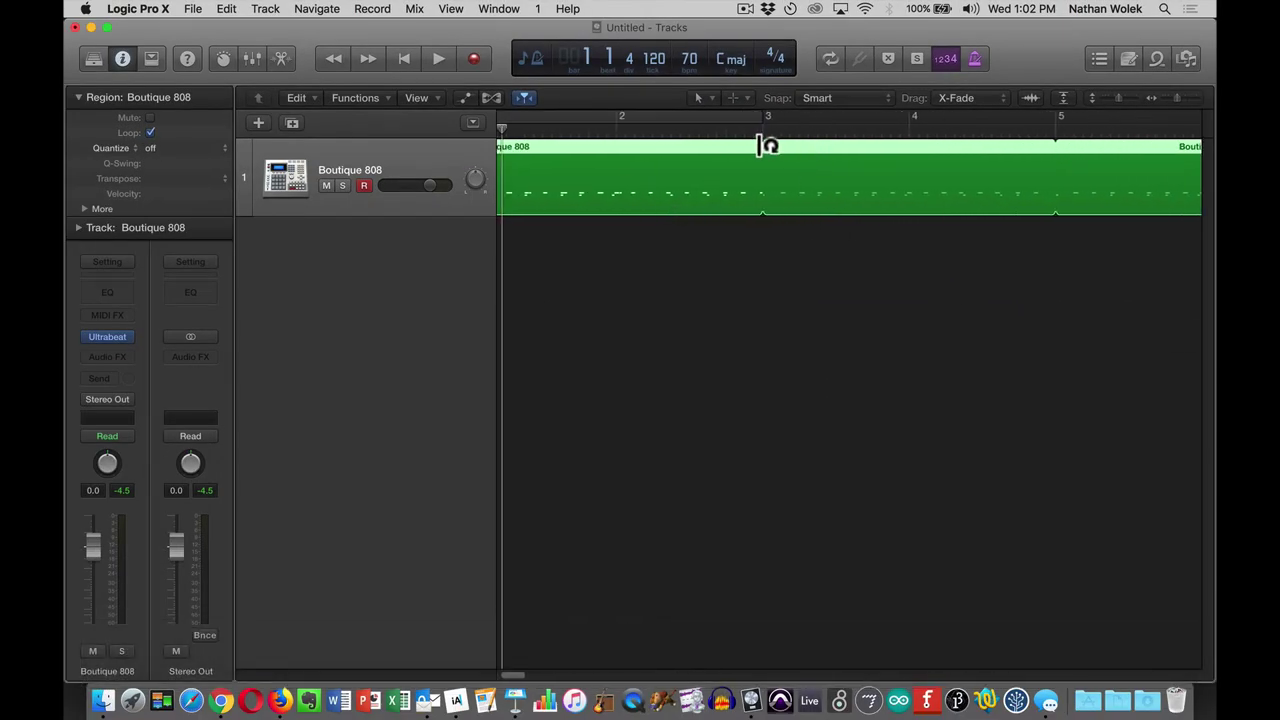
click(1177, 97)
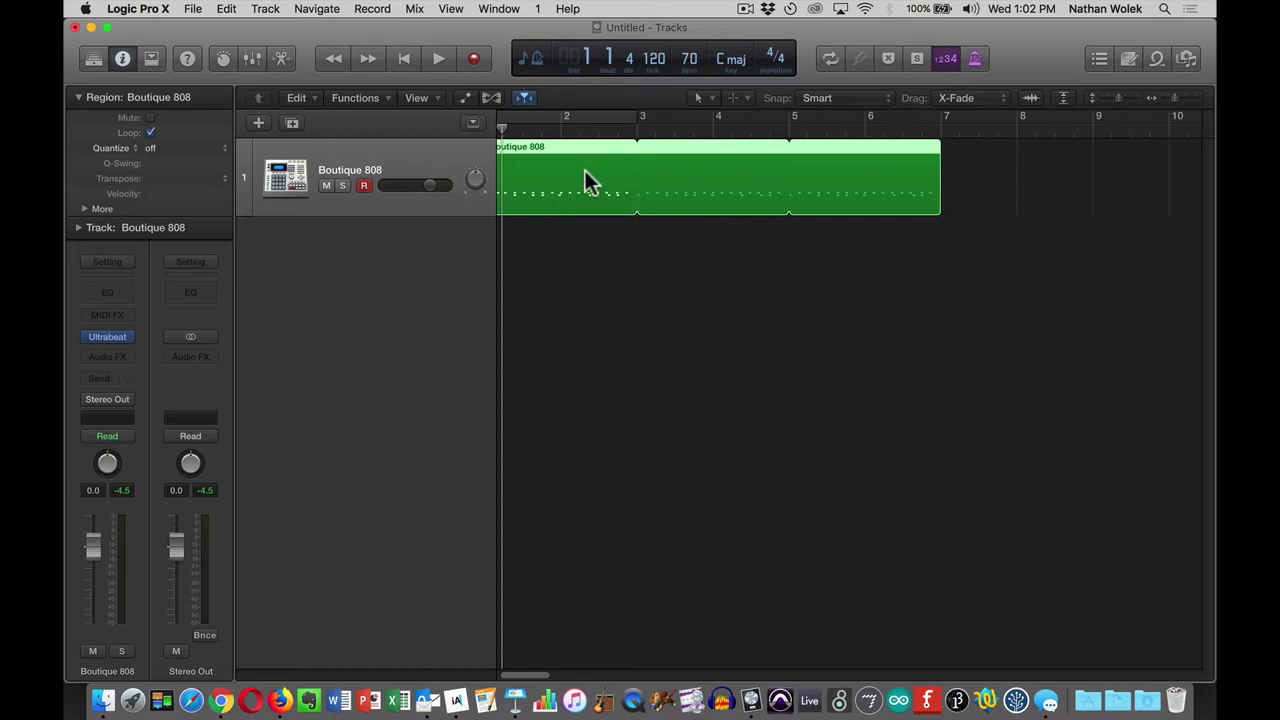
scroll(525, 182, left, 2)
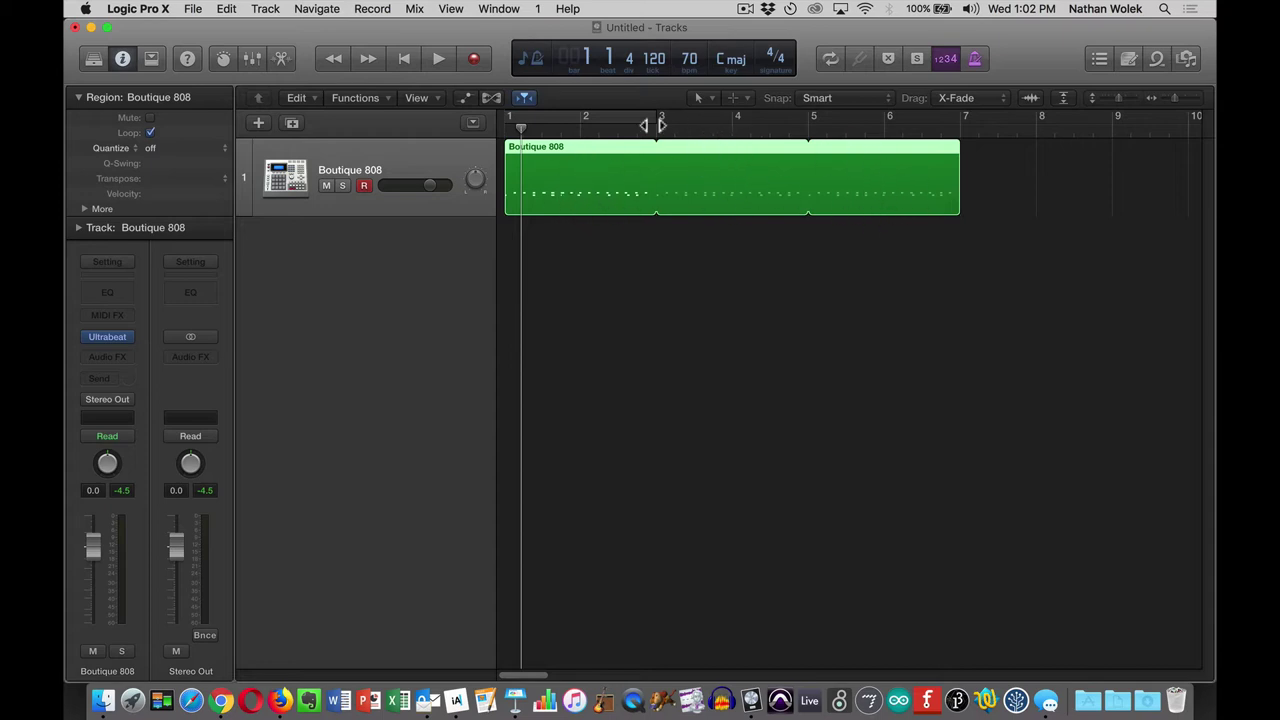
Apply Convert Loops to Regions to make three two-bar regions, then show volume automation
right_click(615, 176)
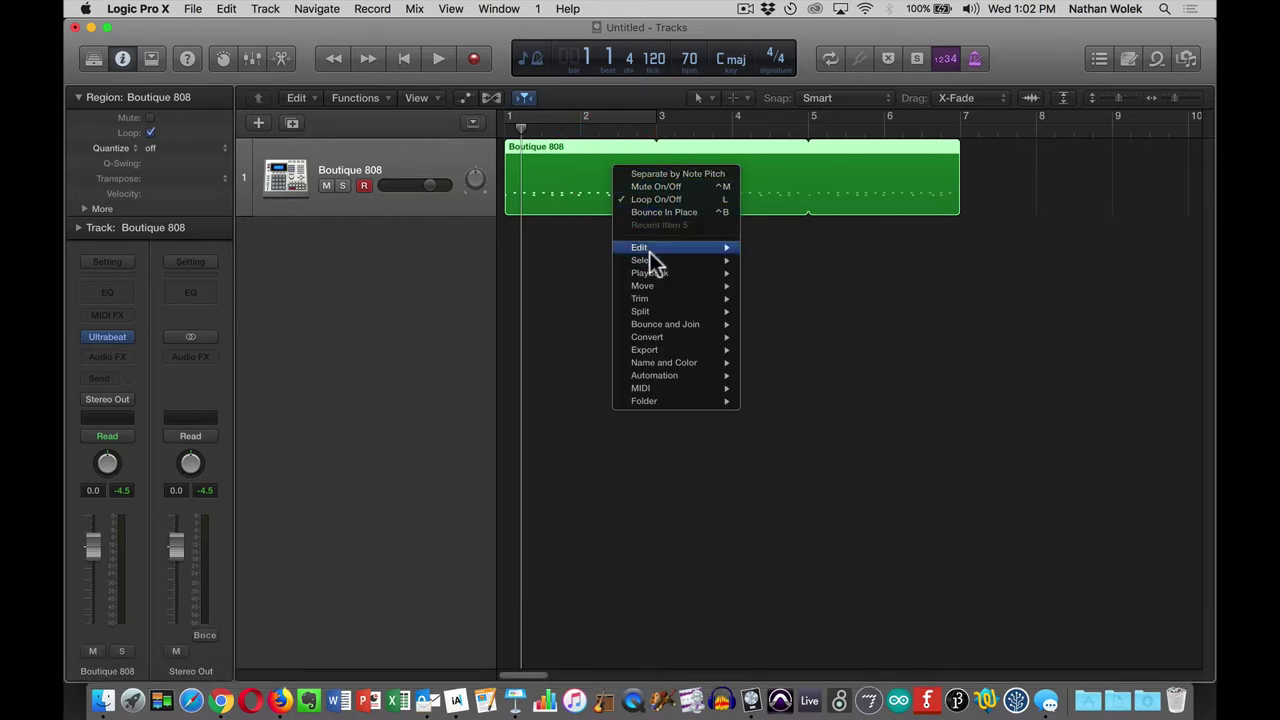
mouse_move(659, 337)
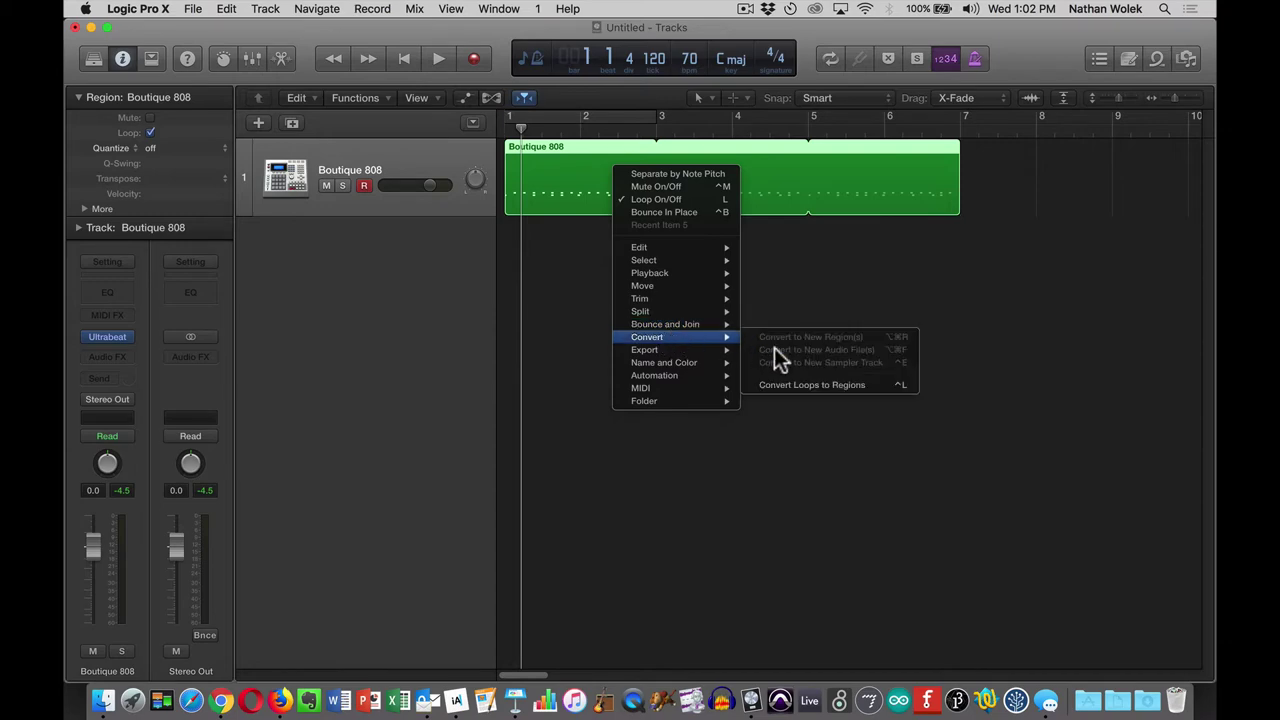
key(alt+super+8)
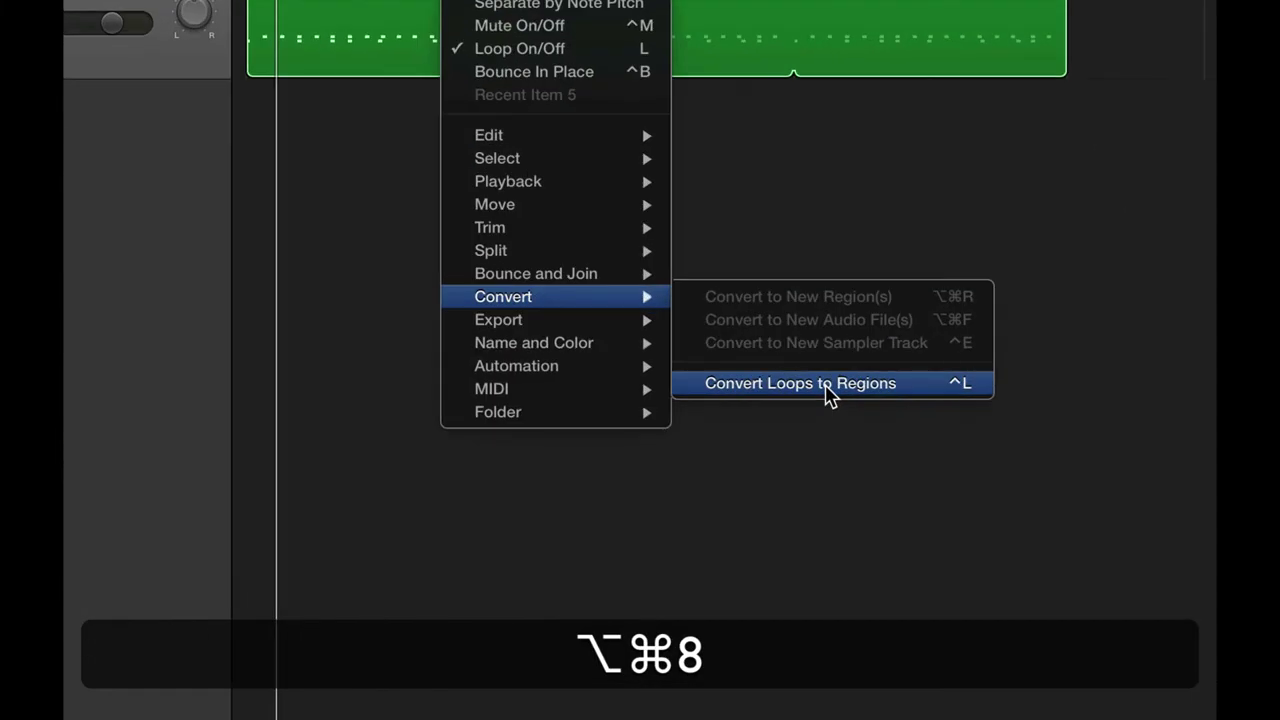
key(alt+super+equal)
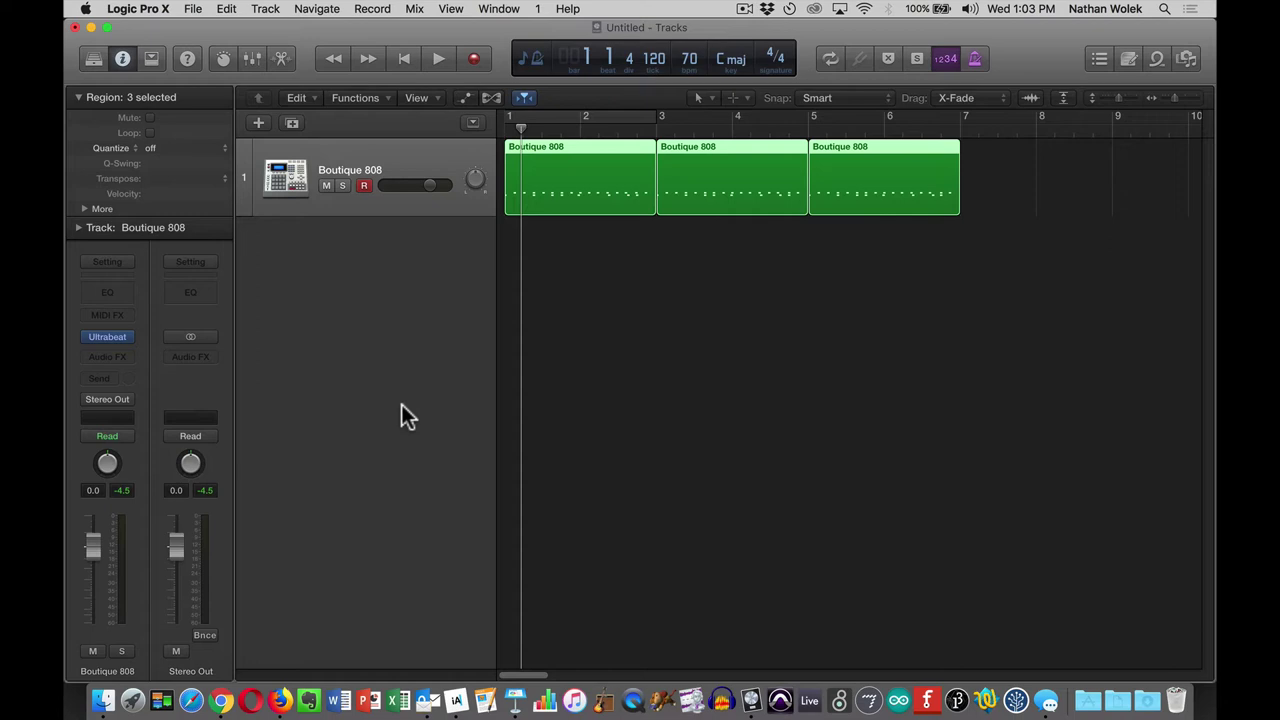
key(a)
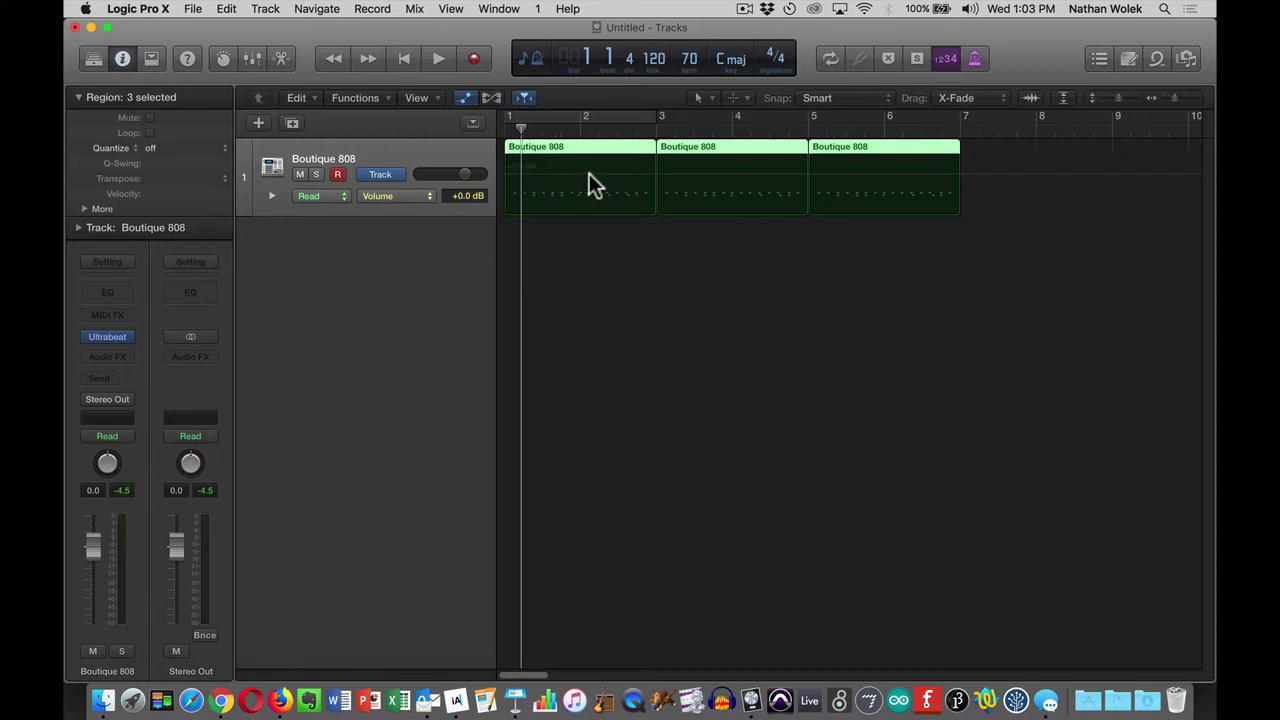
Add a volume point and drop the bar 1 start point to −∞ dB for a fade-in
key(alt+super+8)
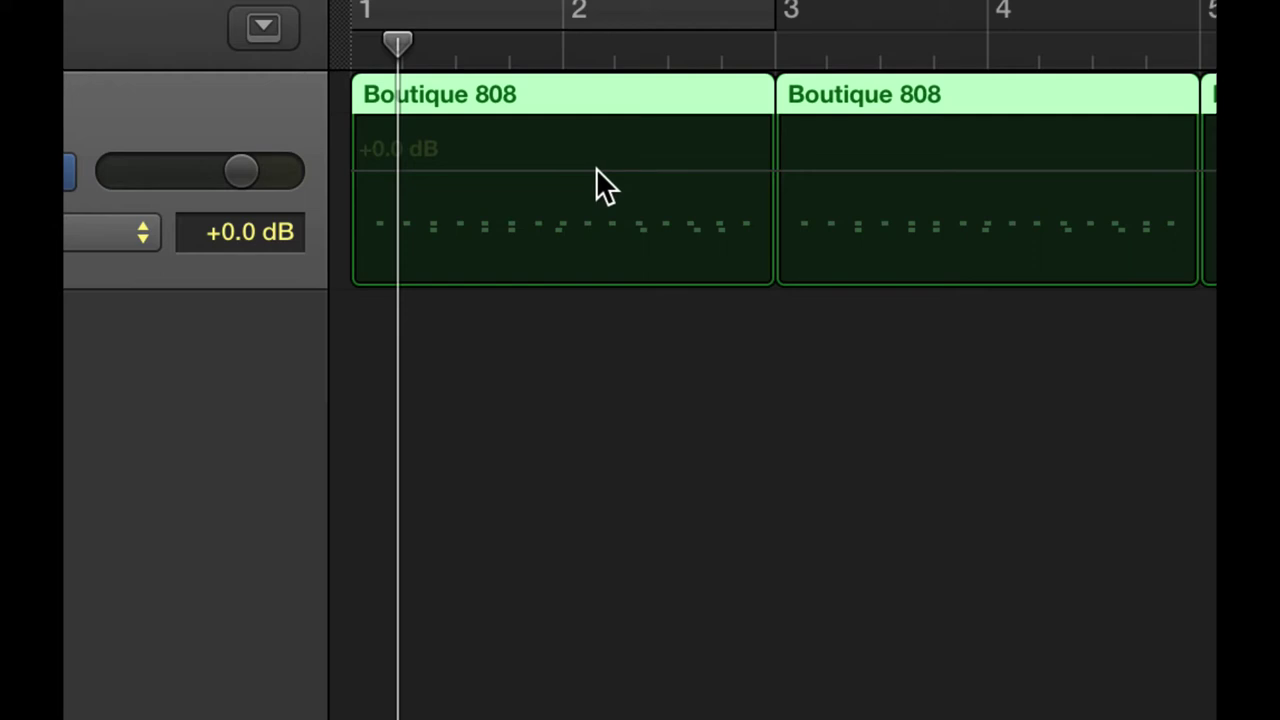
key(a)
click(597, 170)
drag(351, 171, 351, 283)
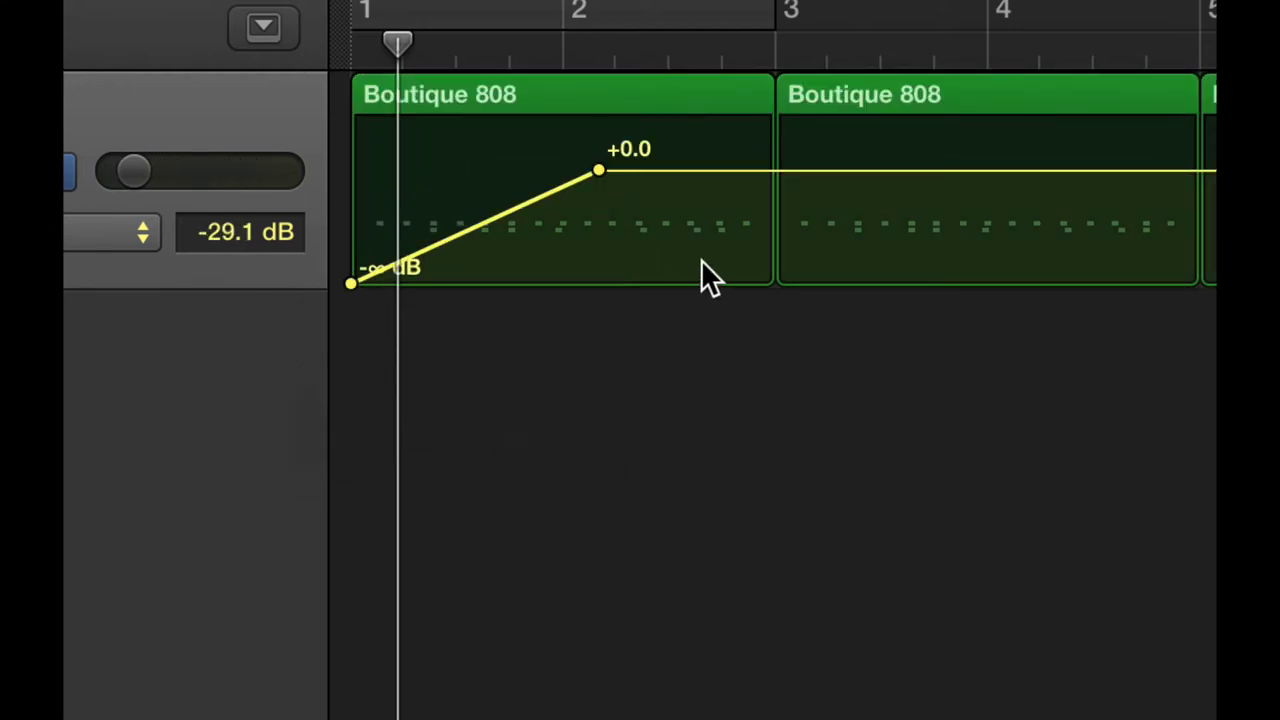
Add a point near the last region's end and pull the bar 7 point to −∞ dB for a fade-out
click(827, 171)
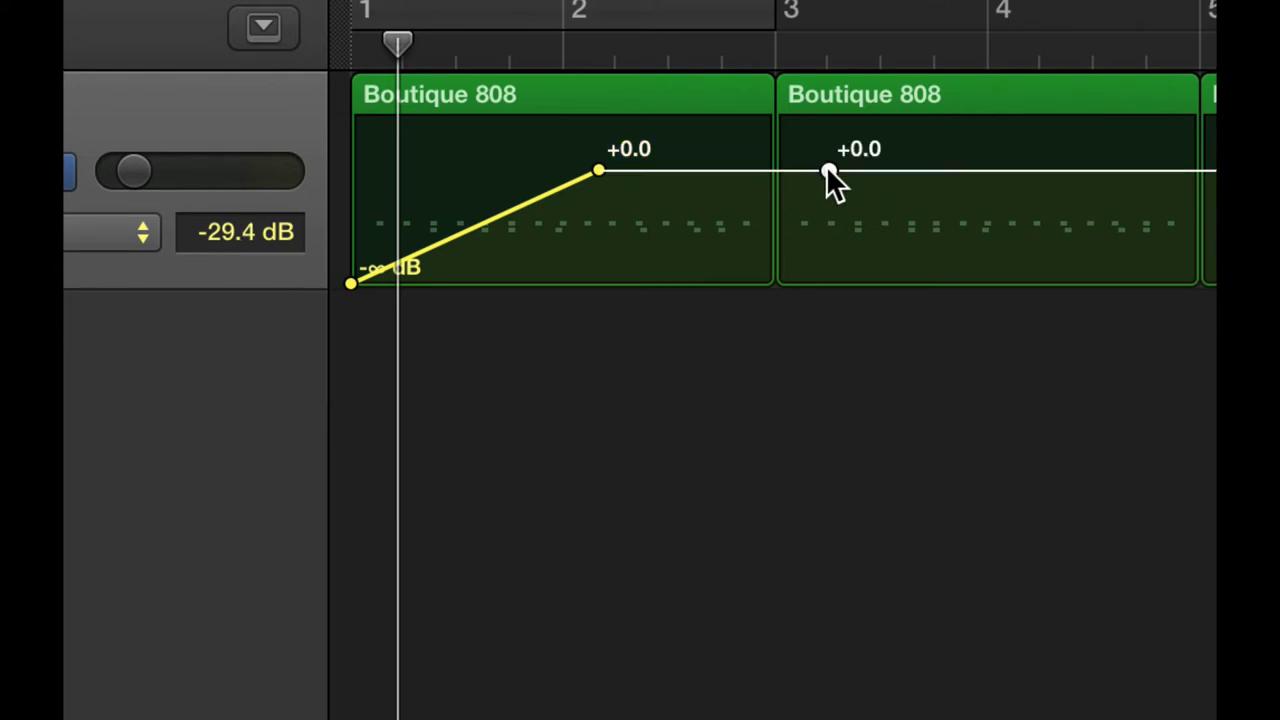
click(827, 171)
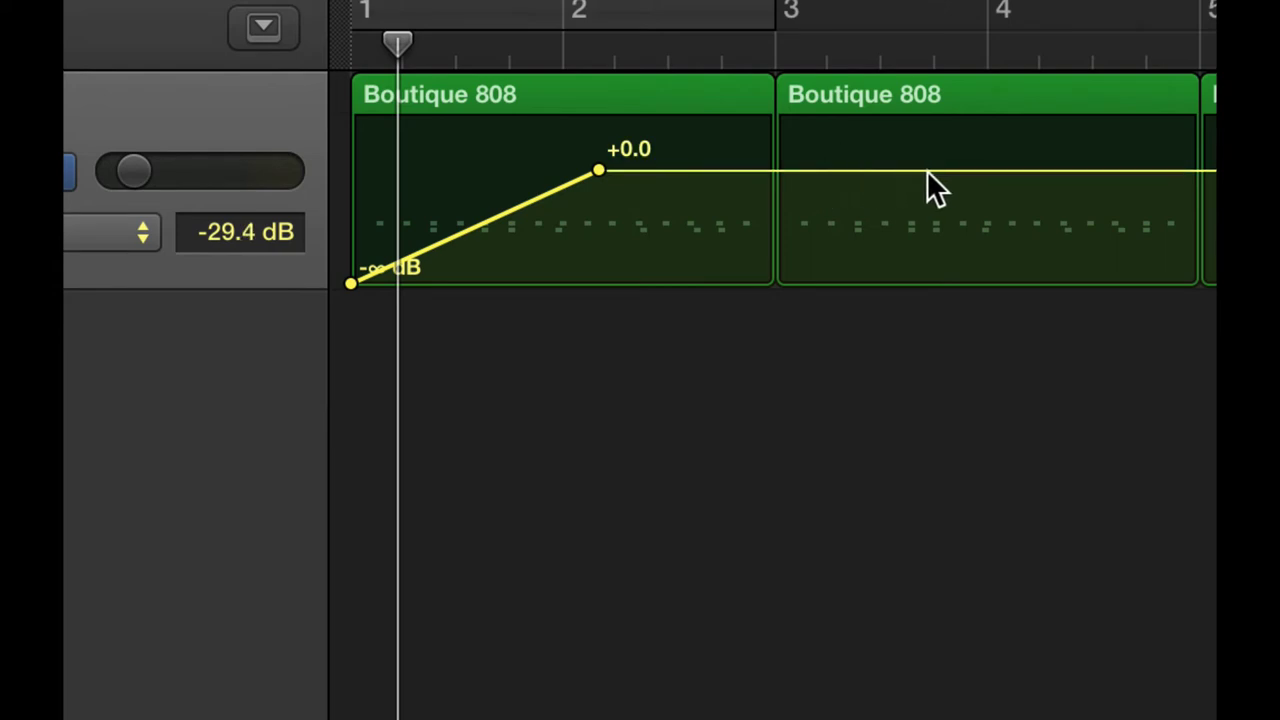
scroll(926, 172, right, 10)
scroll(910, 172, left, 2)
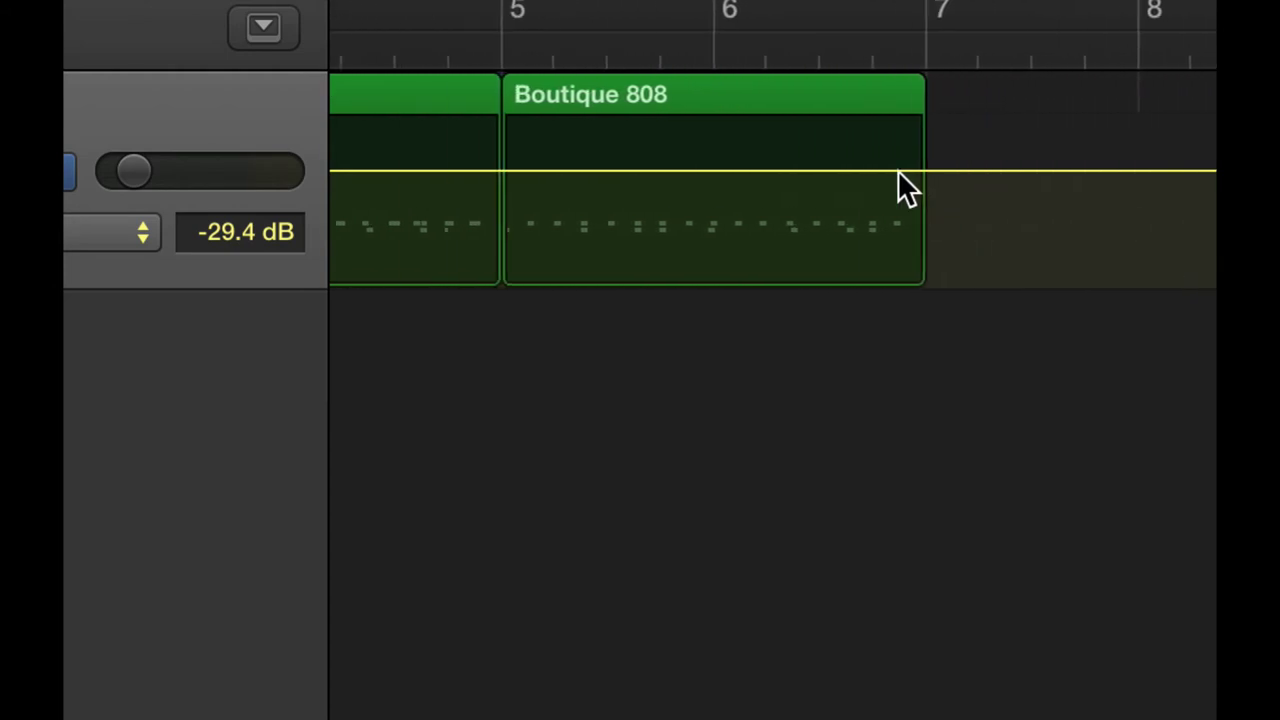
click(699, 171)
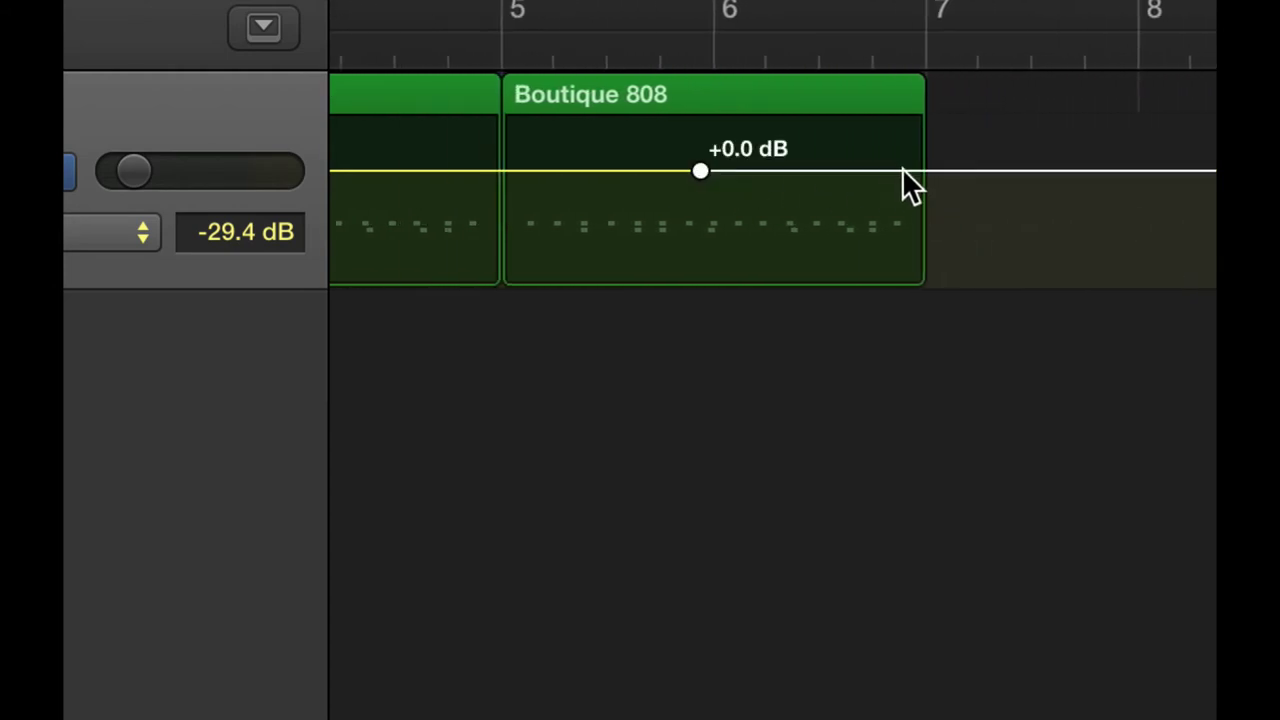
drag(904, 171, 908, 284)
Play the project from the start to hear the fades, then stop and hide automation
scroll(935, 332, left, 15)
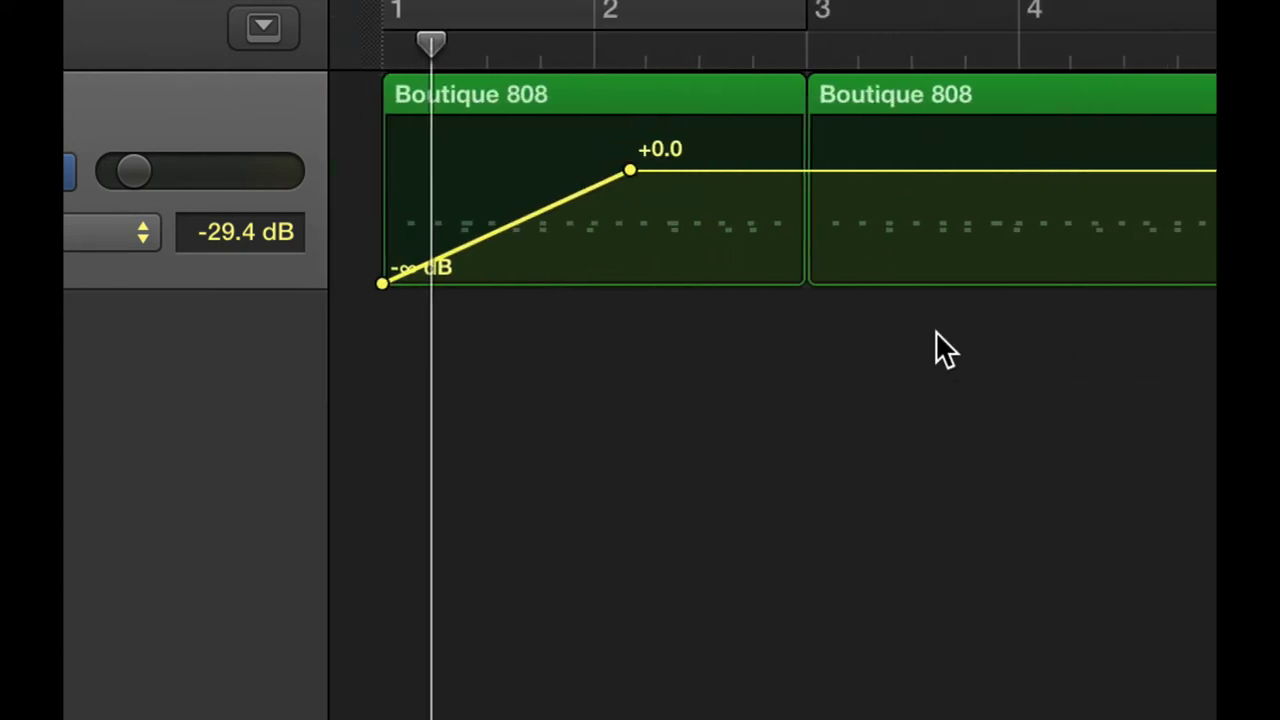
key(Return)
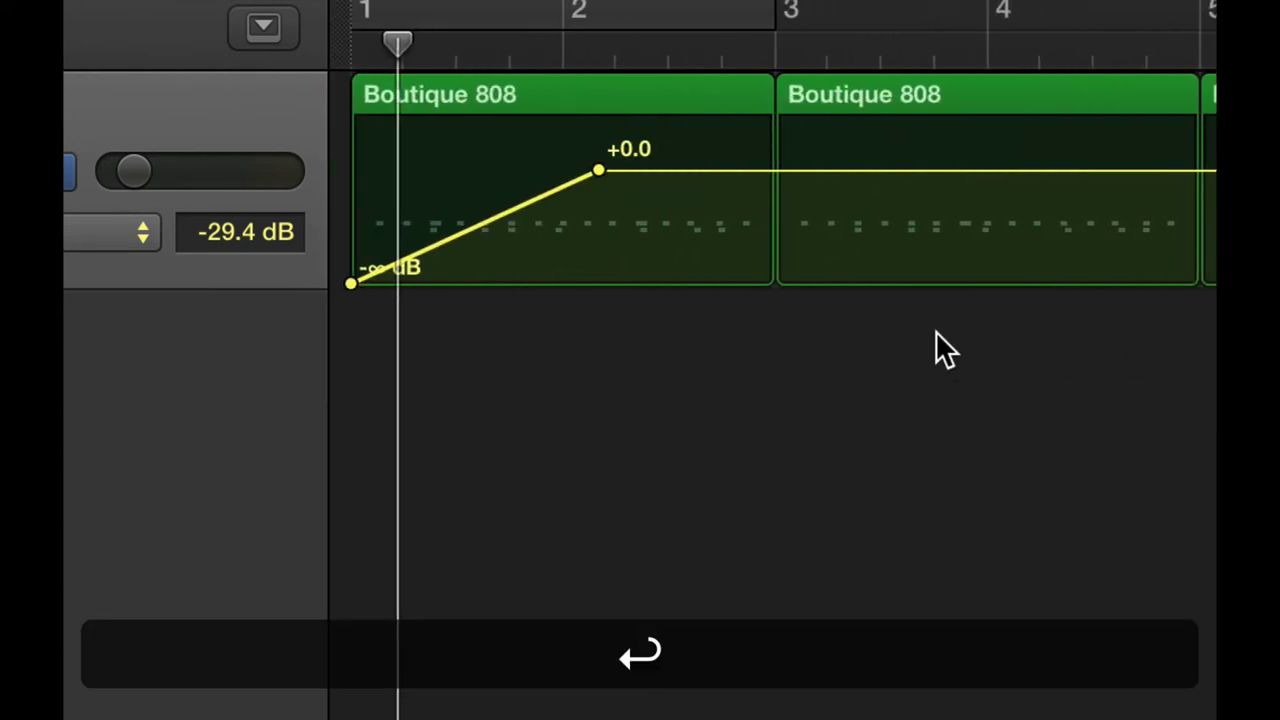
key(space)
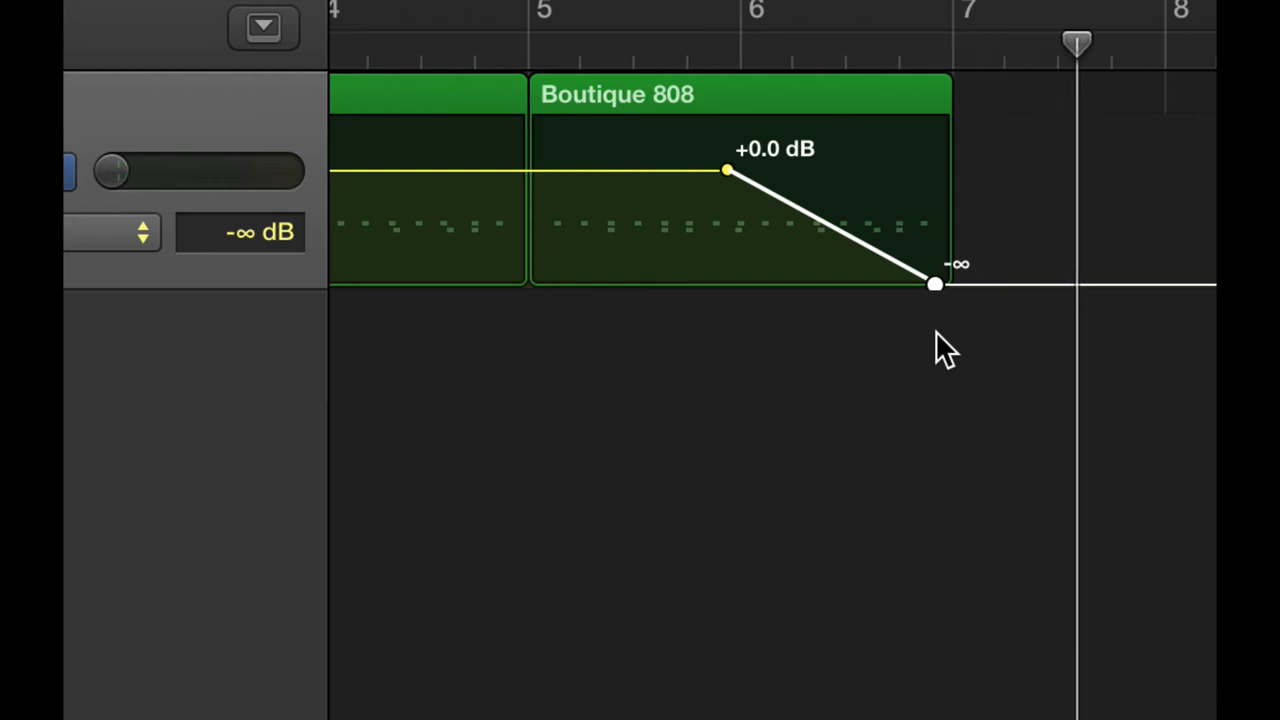
key(space)
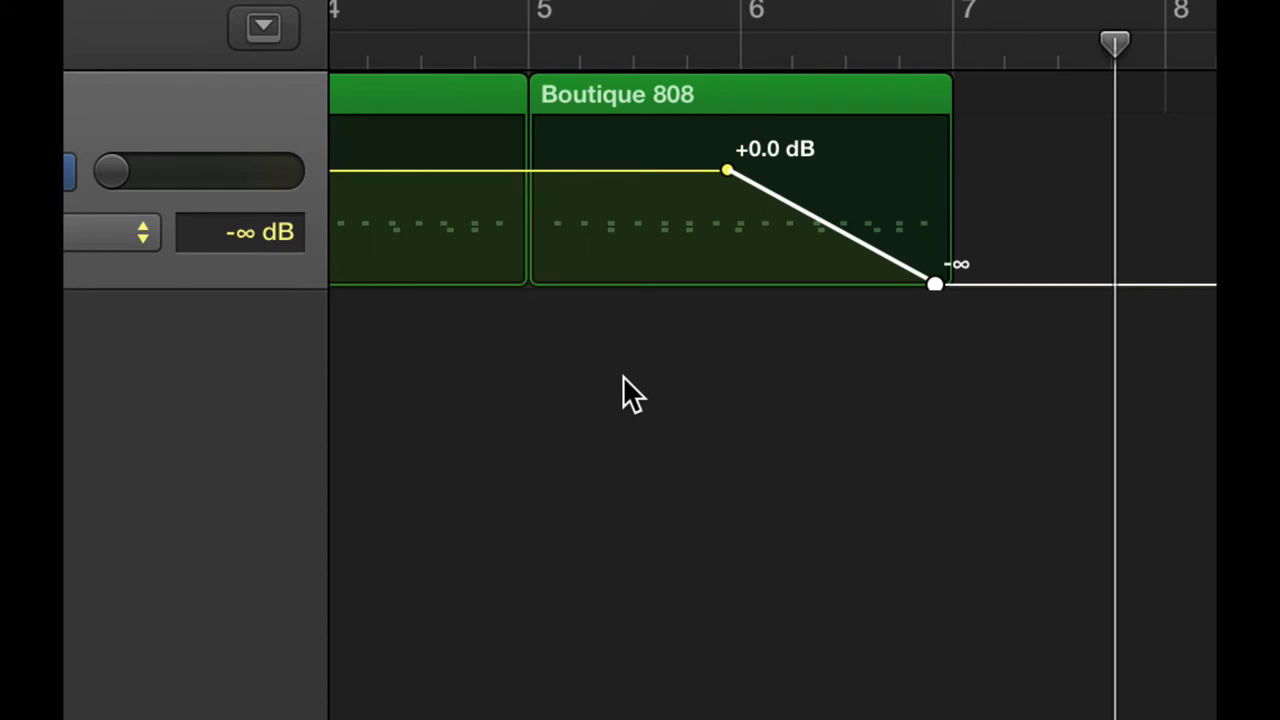
key(a)
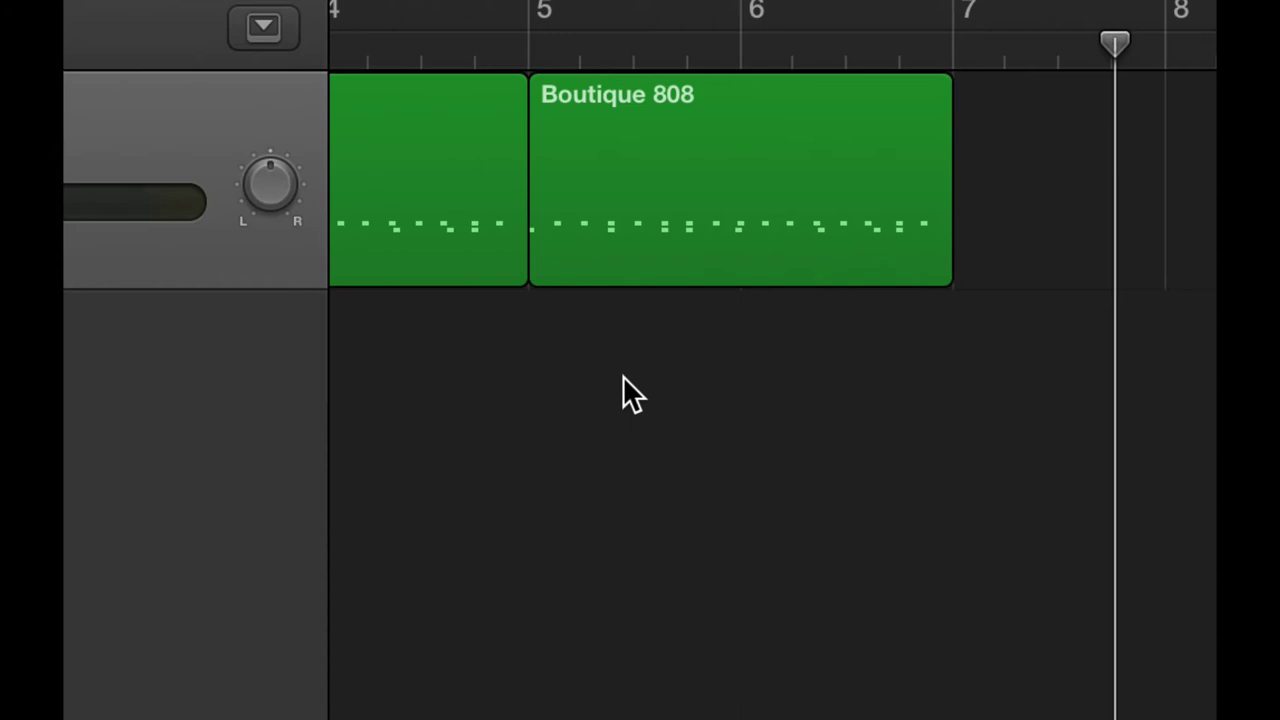
Add a volume point inside the last region and set it to -4.6 dB
key(a)
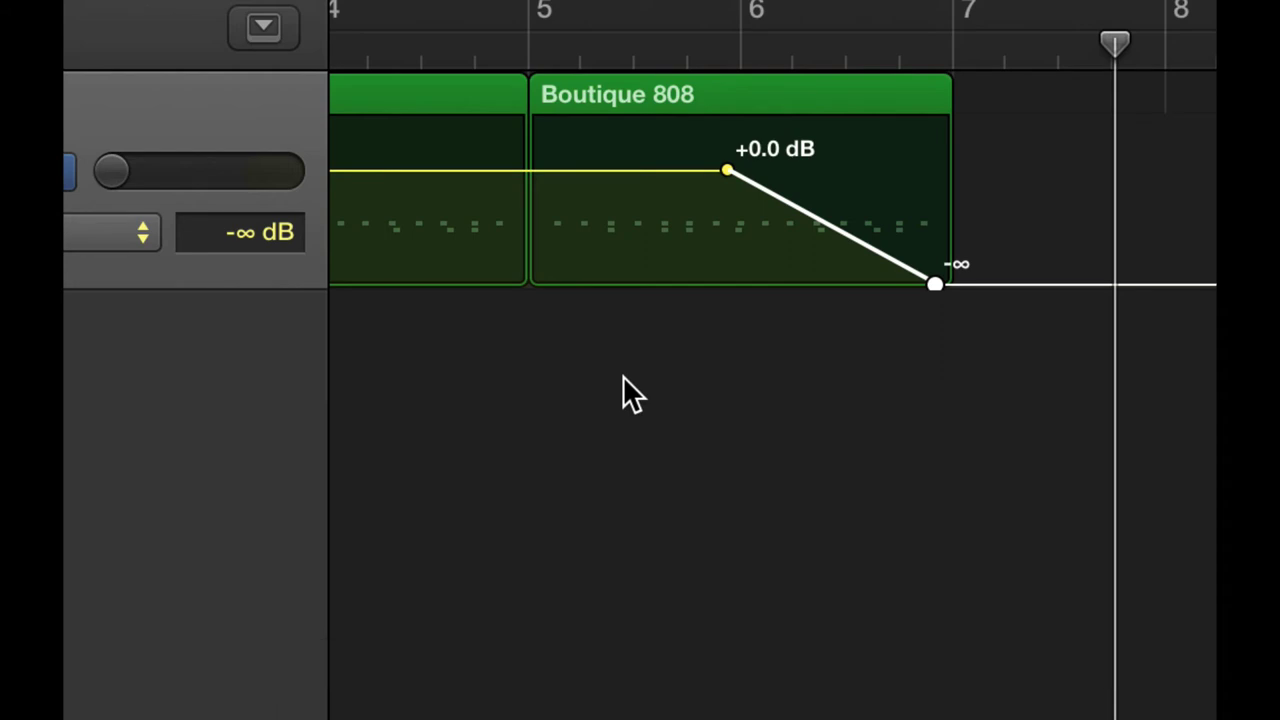
click(571, 170)
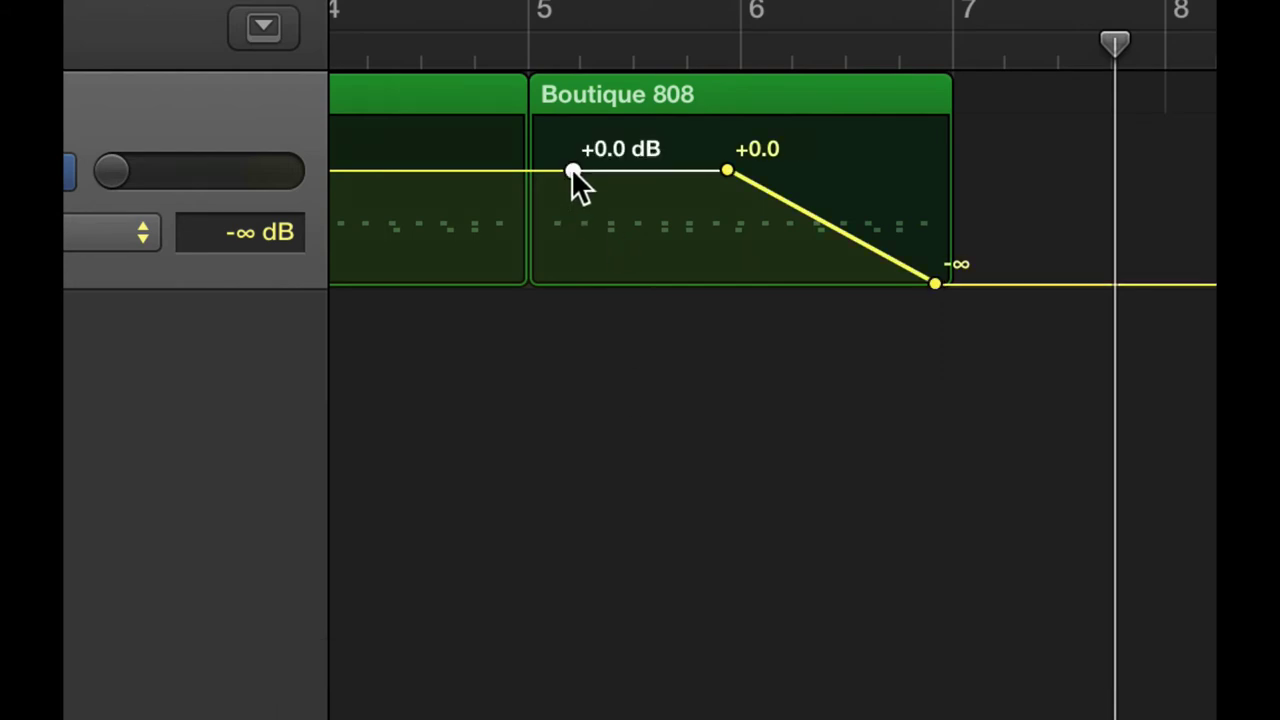
drag(571, 170, 571, 137)
Scroll back to bar 1 and hide the volume automation lines
scroll(352, 226, left, 10)
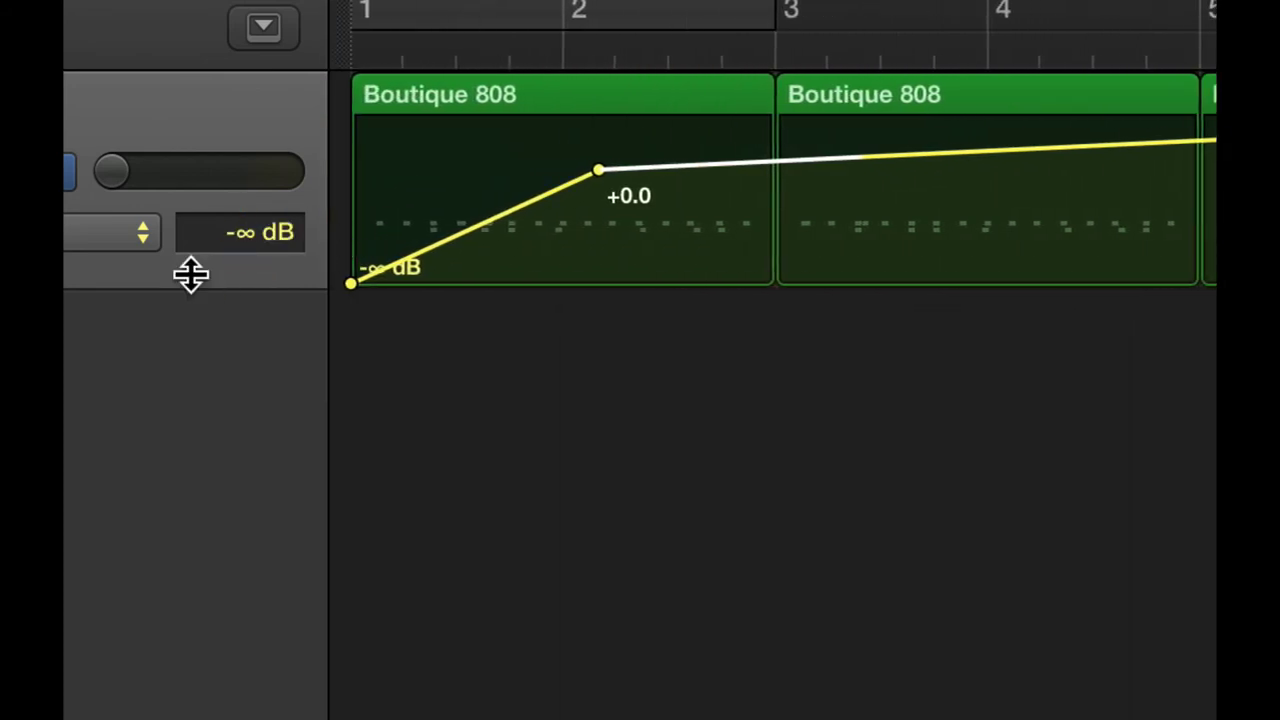
scroll(191, 274, left, 2)
key(a)
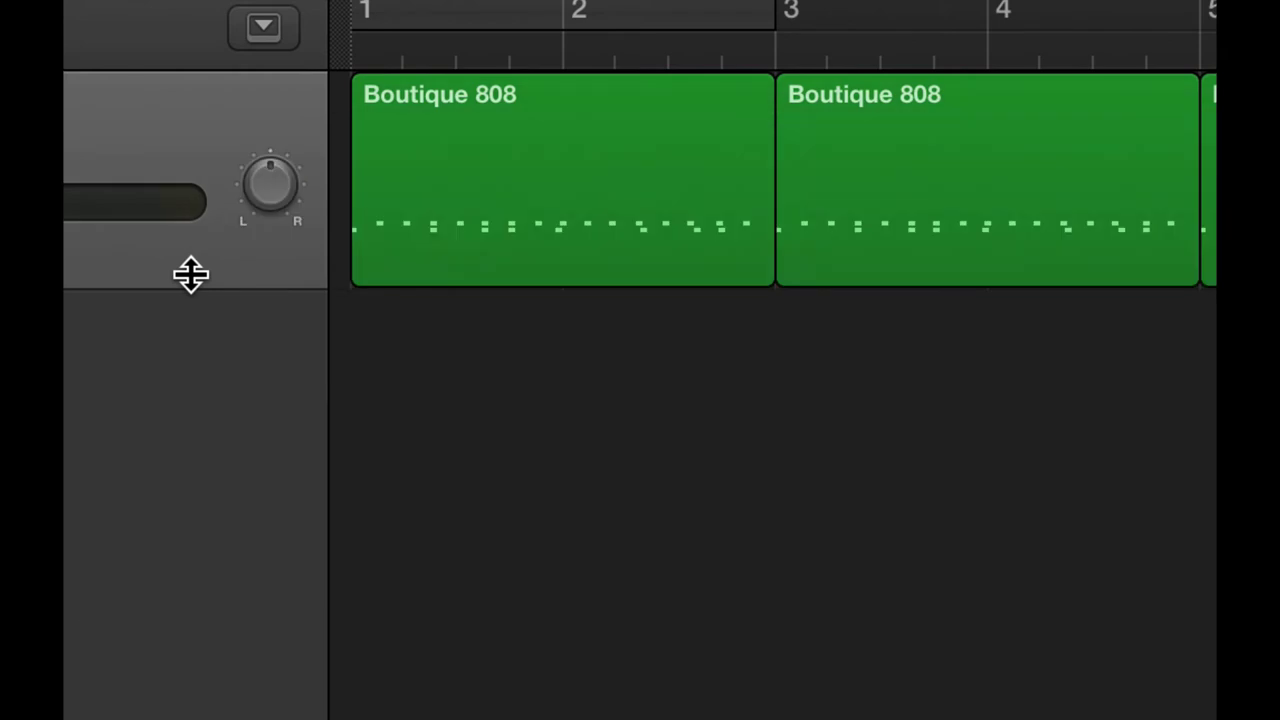
key(super)
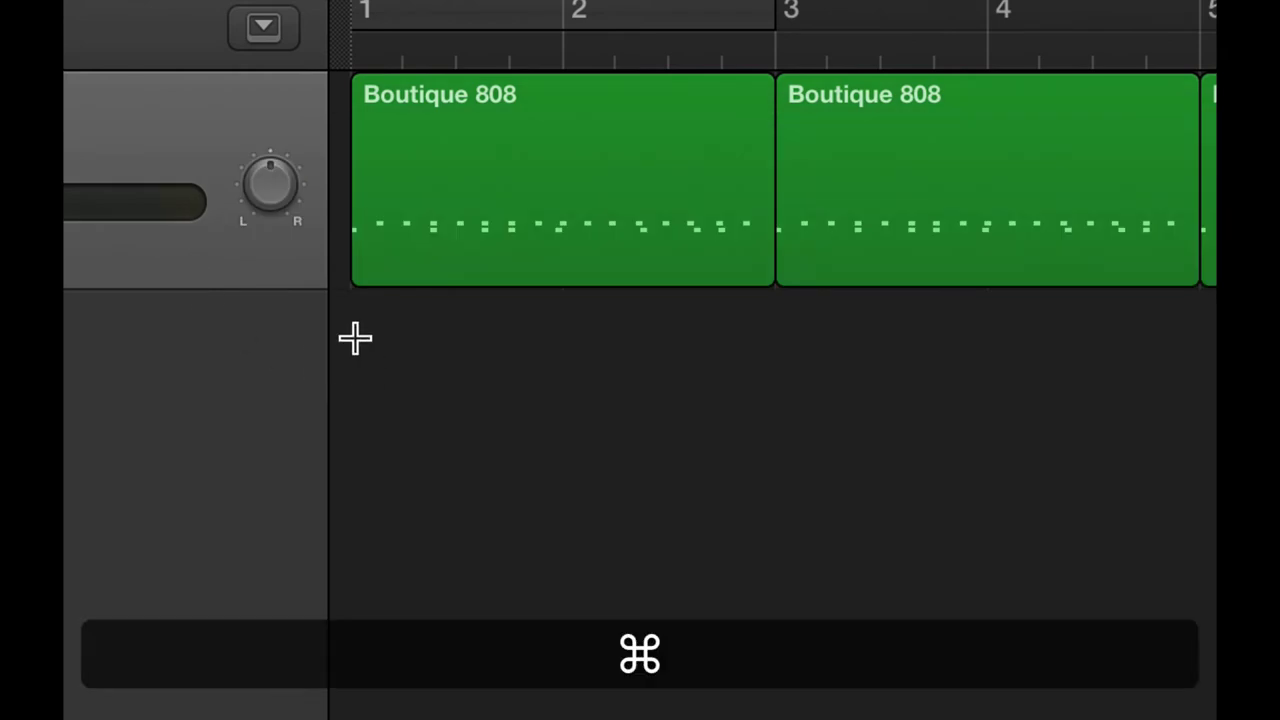
key(alt+super+8)
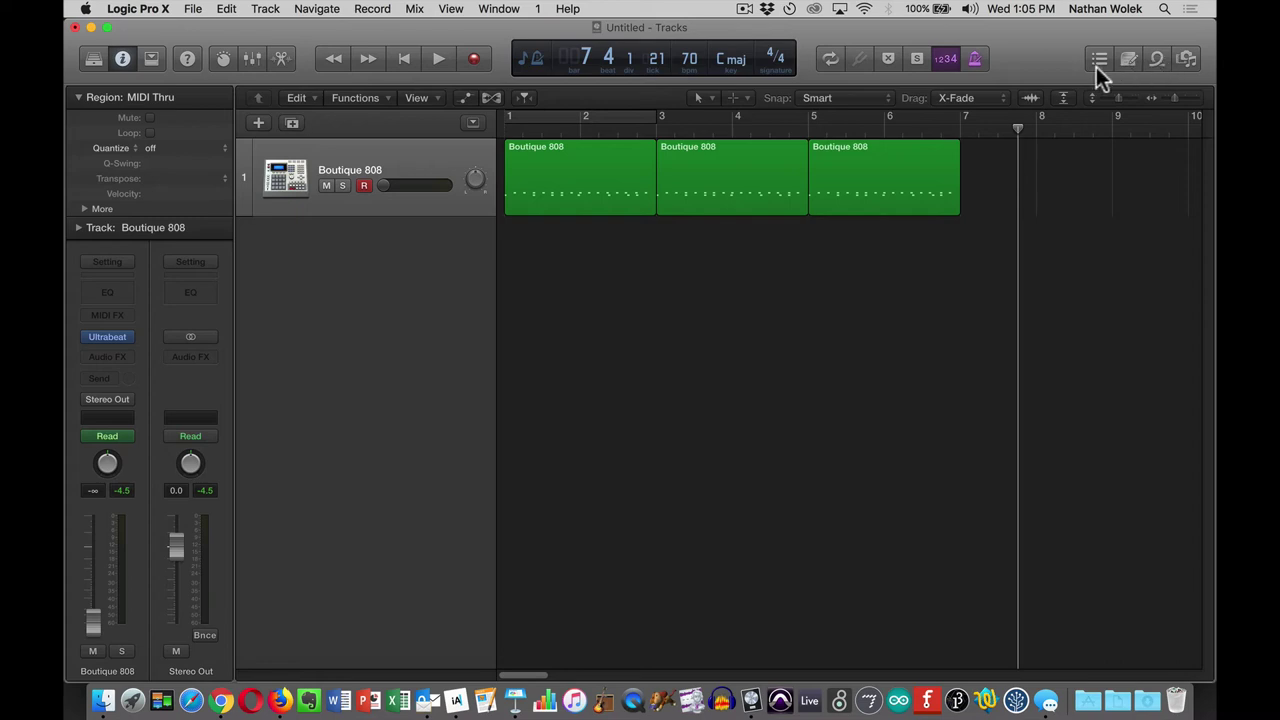
Open the Browser panel and switch it to the Apple Loops library of 21349 loops
click(1186, 58)
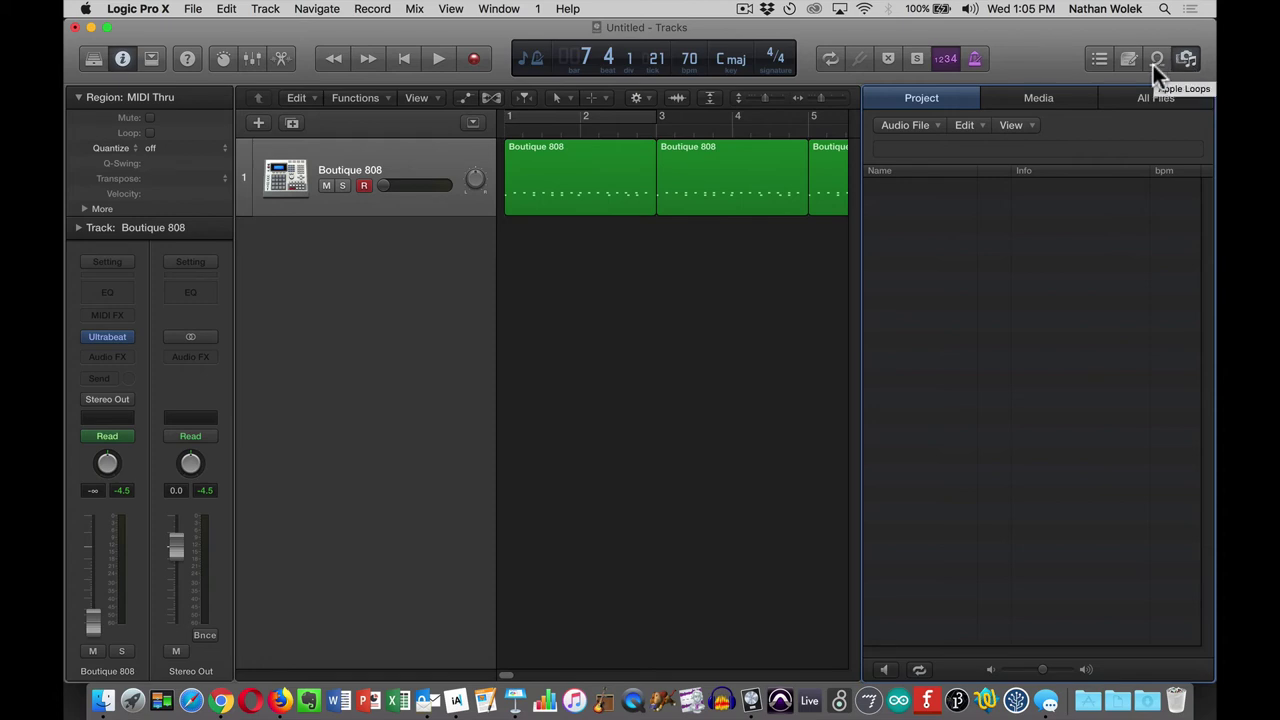
click(1156, 58)
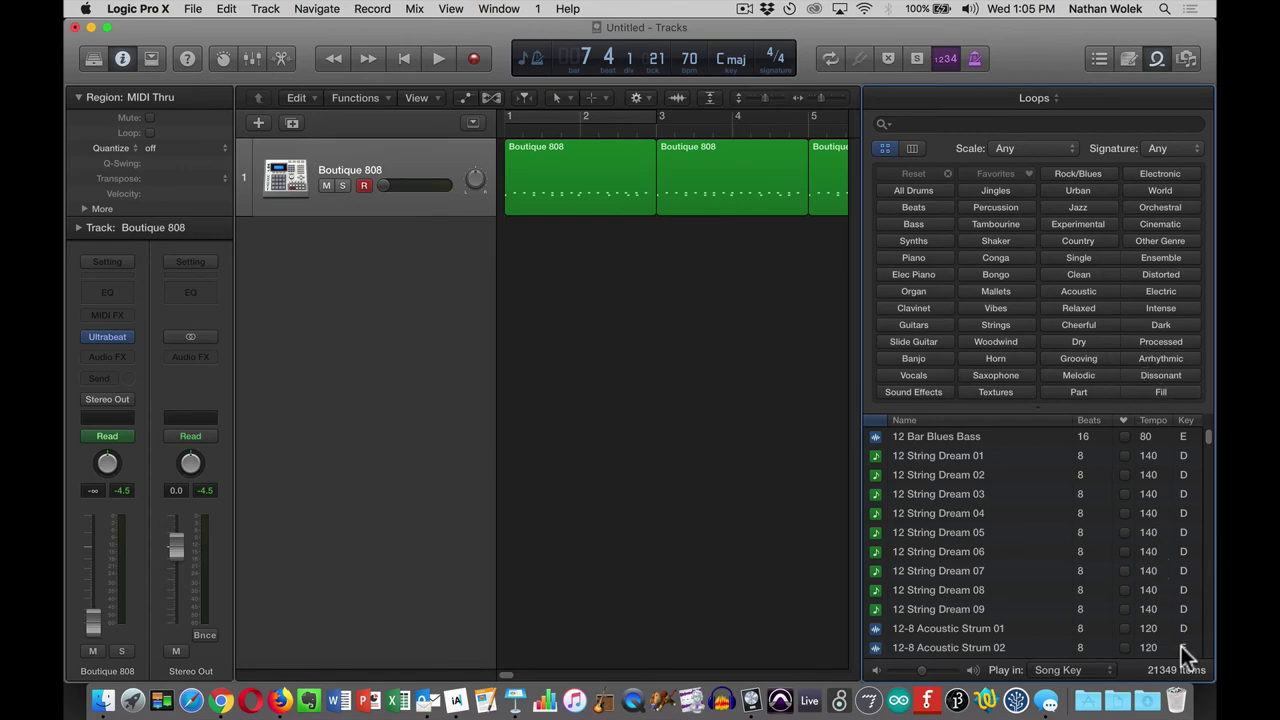
key(alt+super+8)
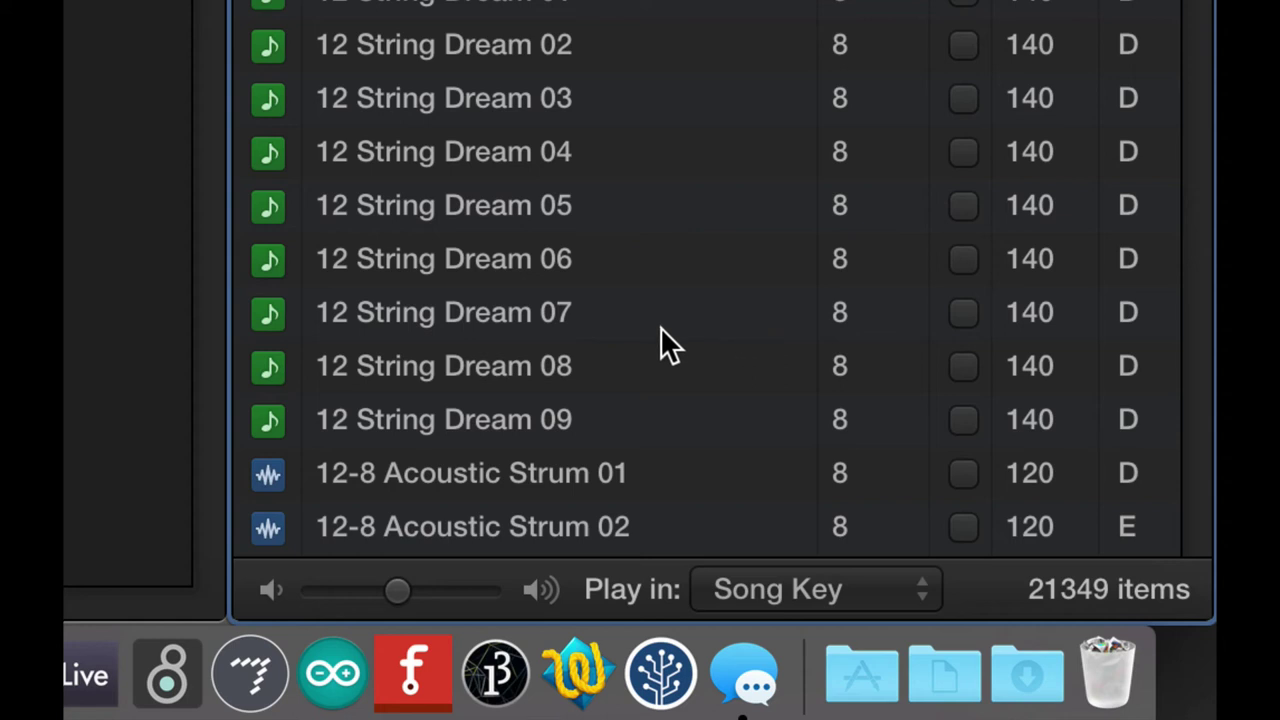
click(484, 200)
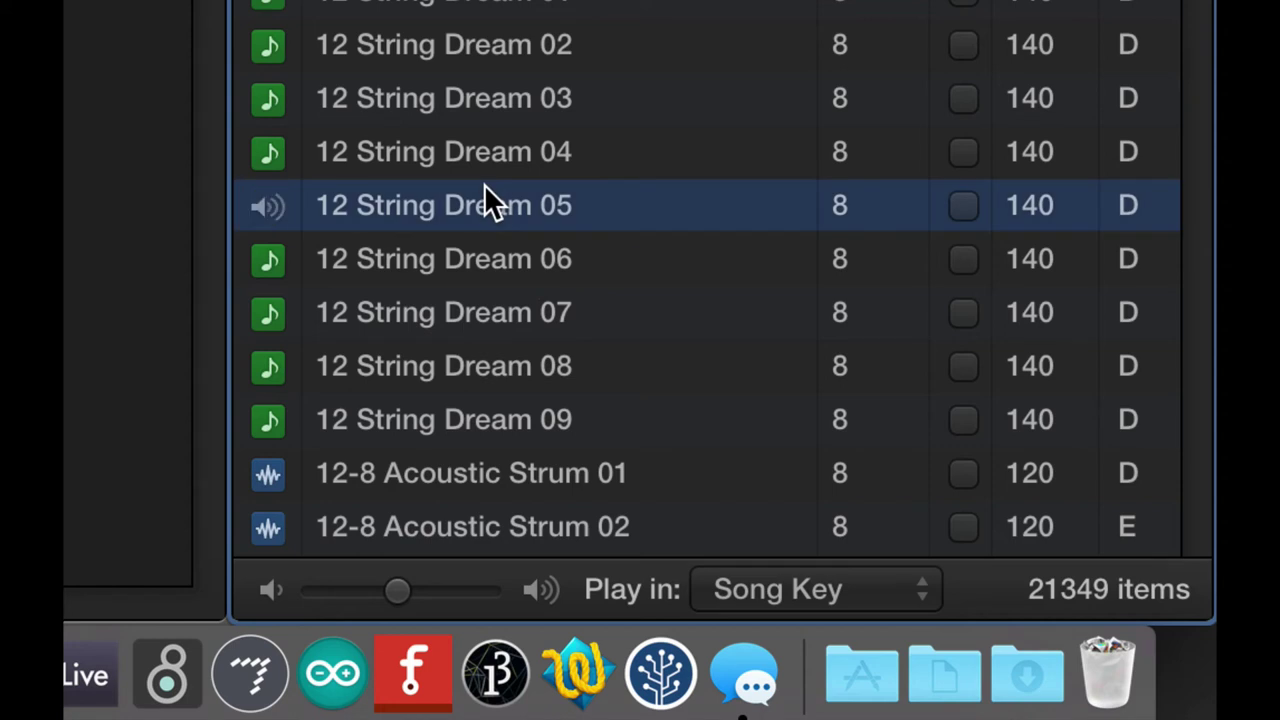
click(491, 162)
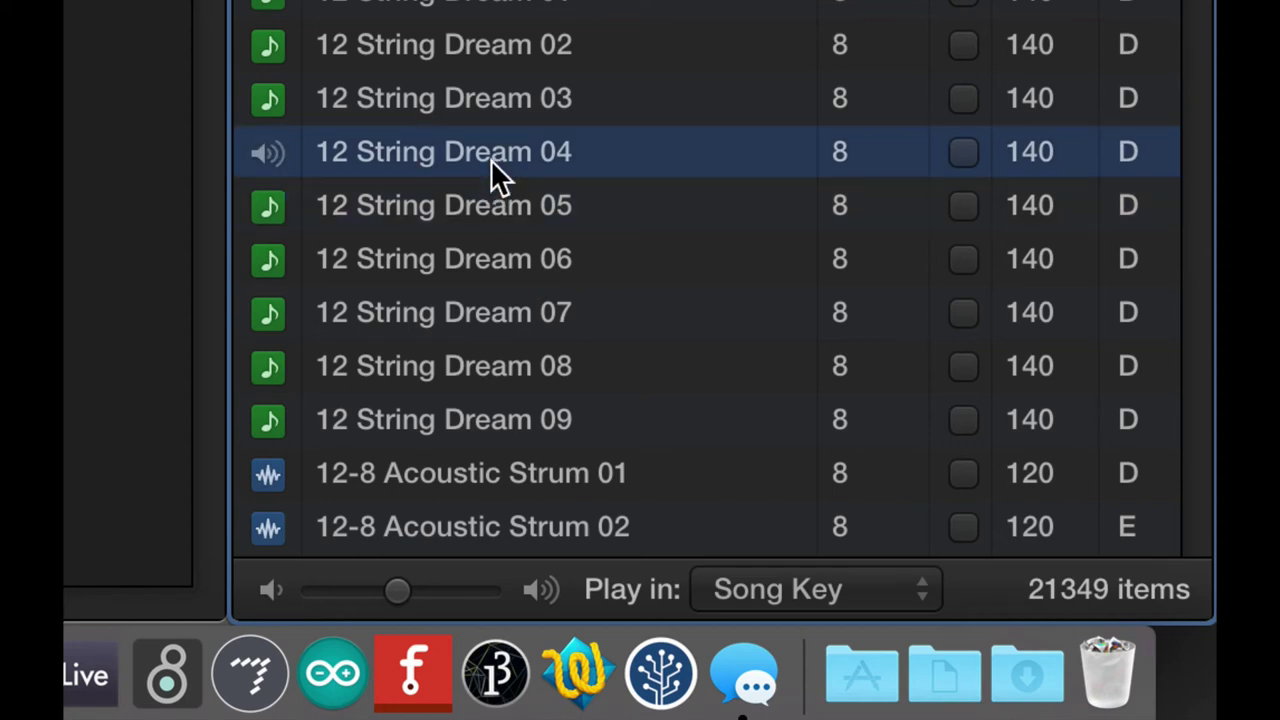
click(484, 100)
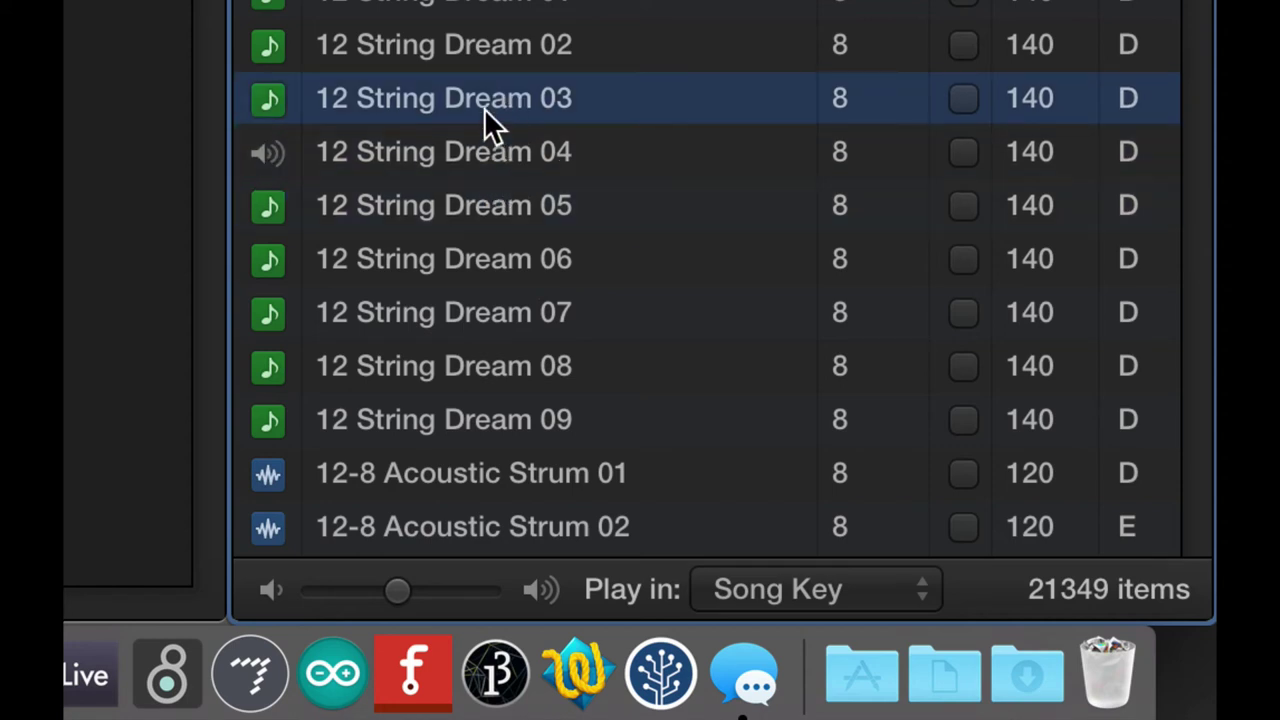
click(484, 108)
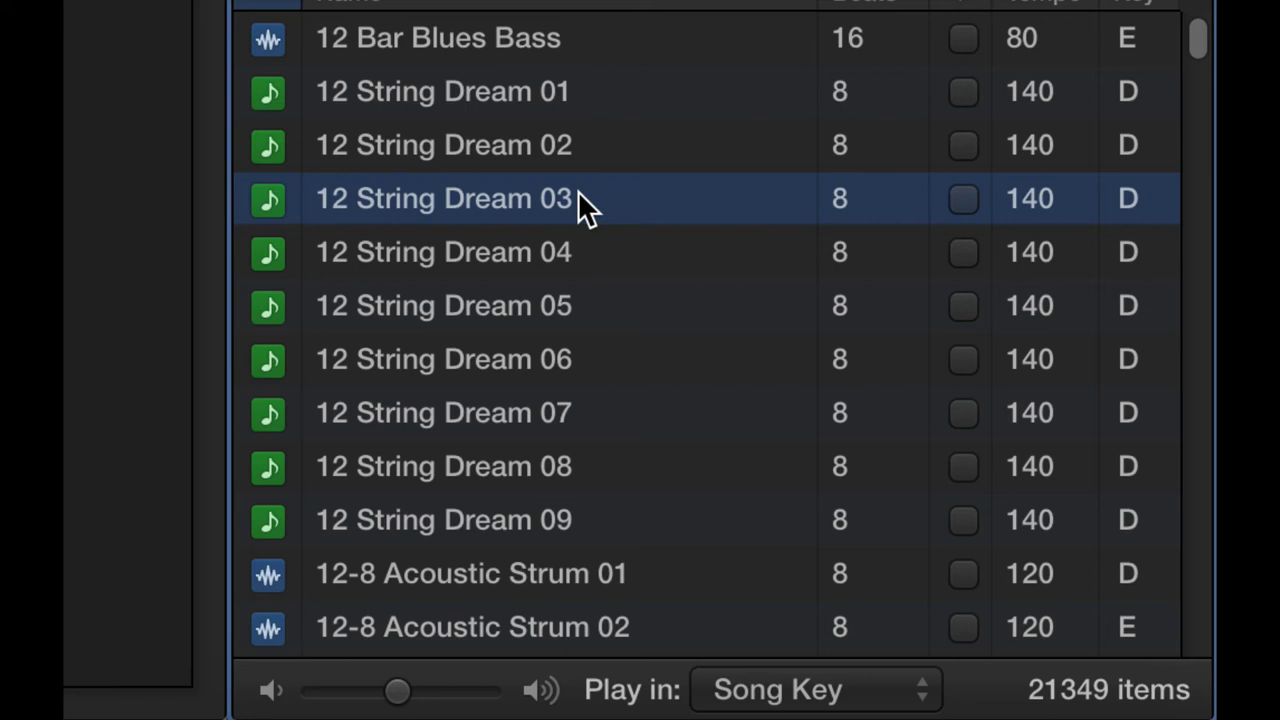
Preview 12 String Dream 01, drag it in as a 12 String Acoustic Guitar track, then move it earlier
key(alt+super)
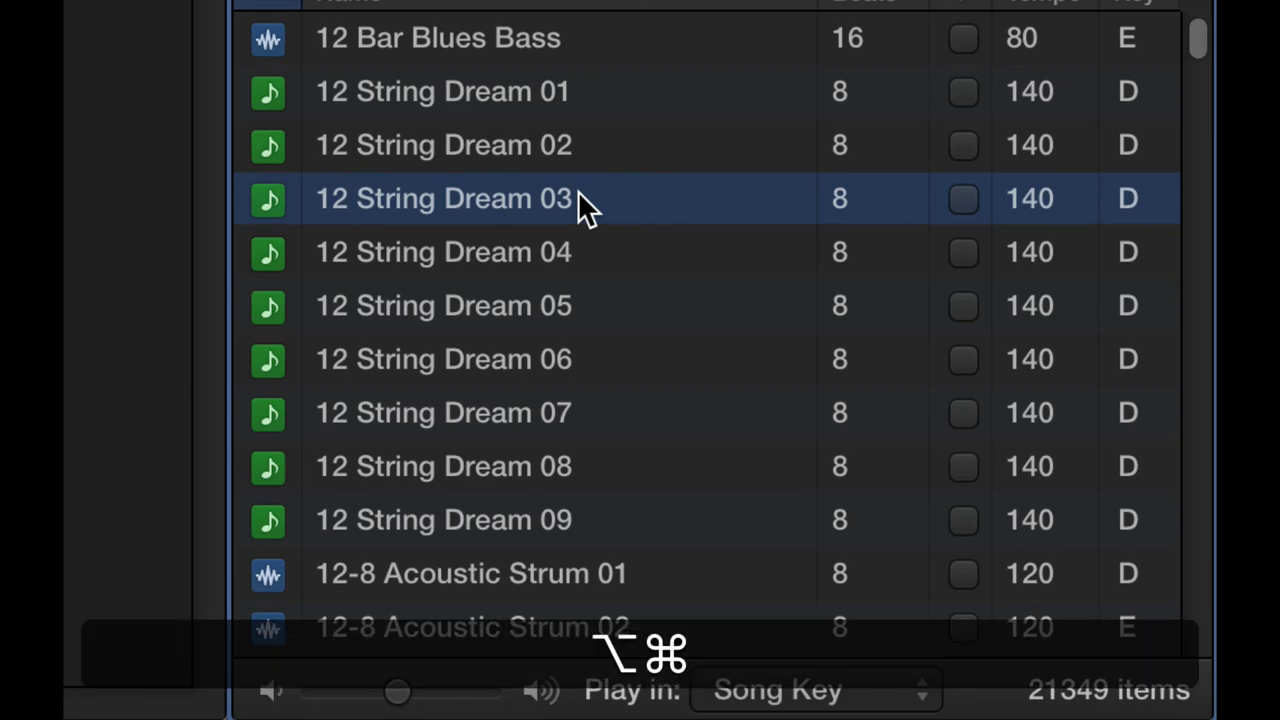
key(alt+super+8)
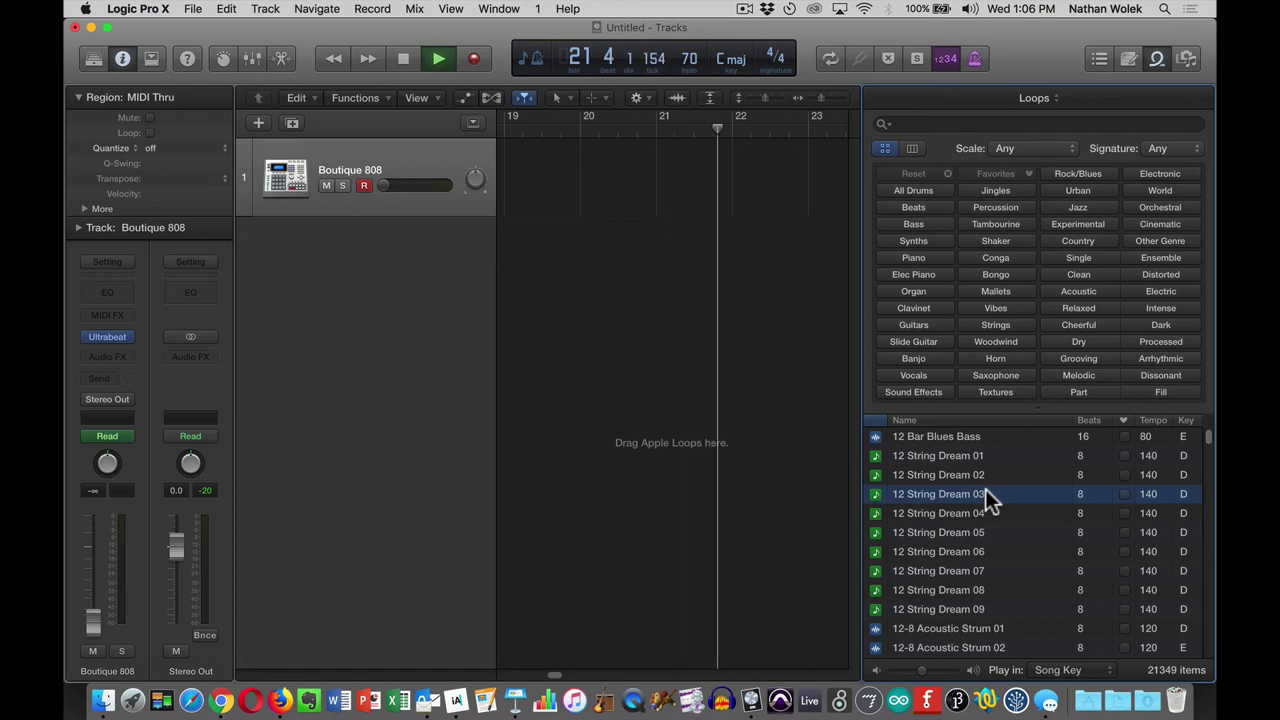
click(950, 455)
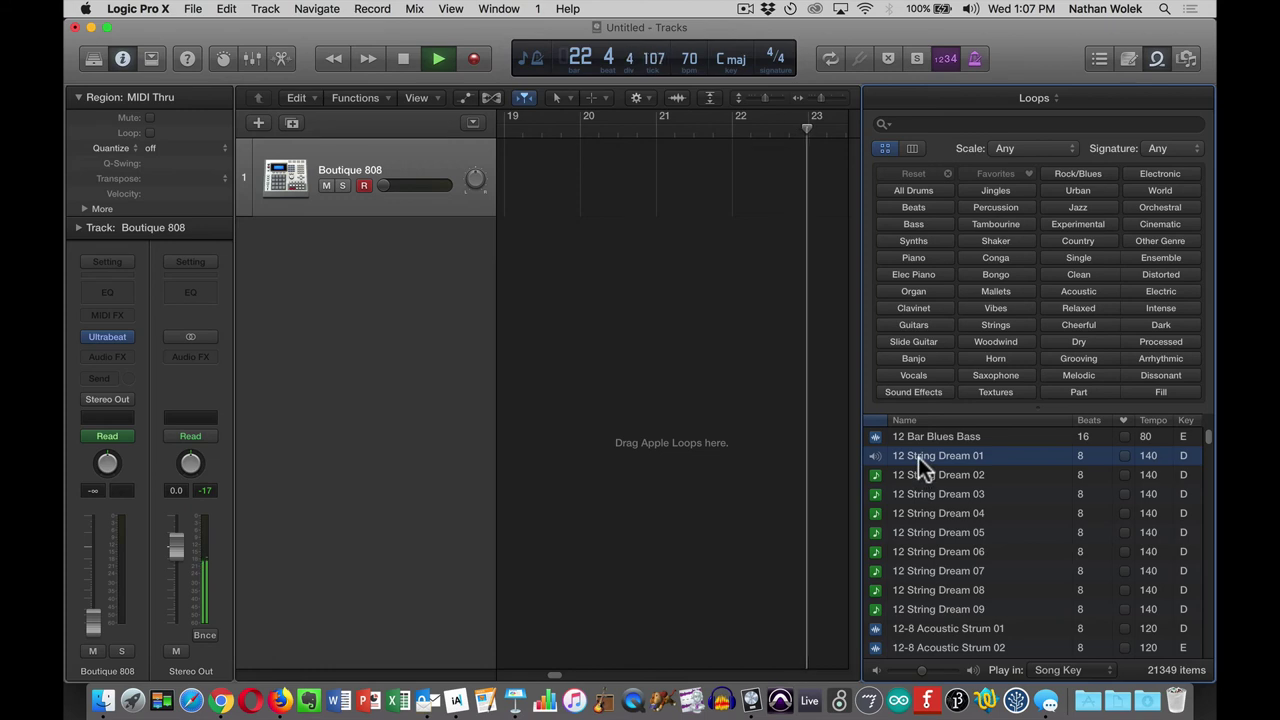
drag(918, 457, 548, 270)
key(space)
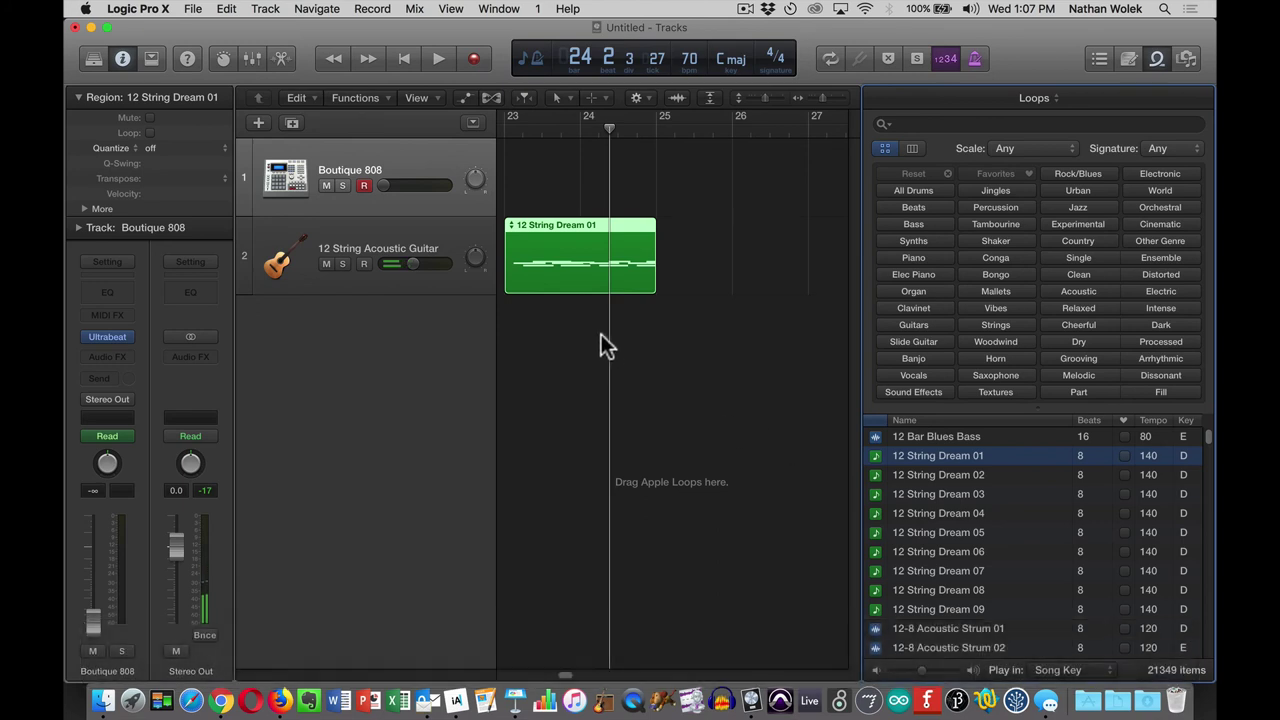
scroll(601, 334, left, 5)
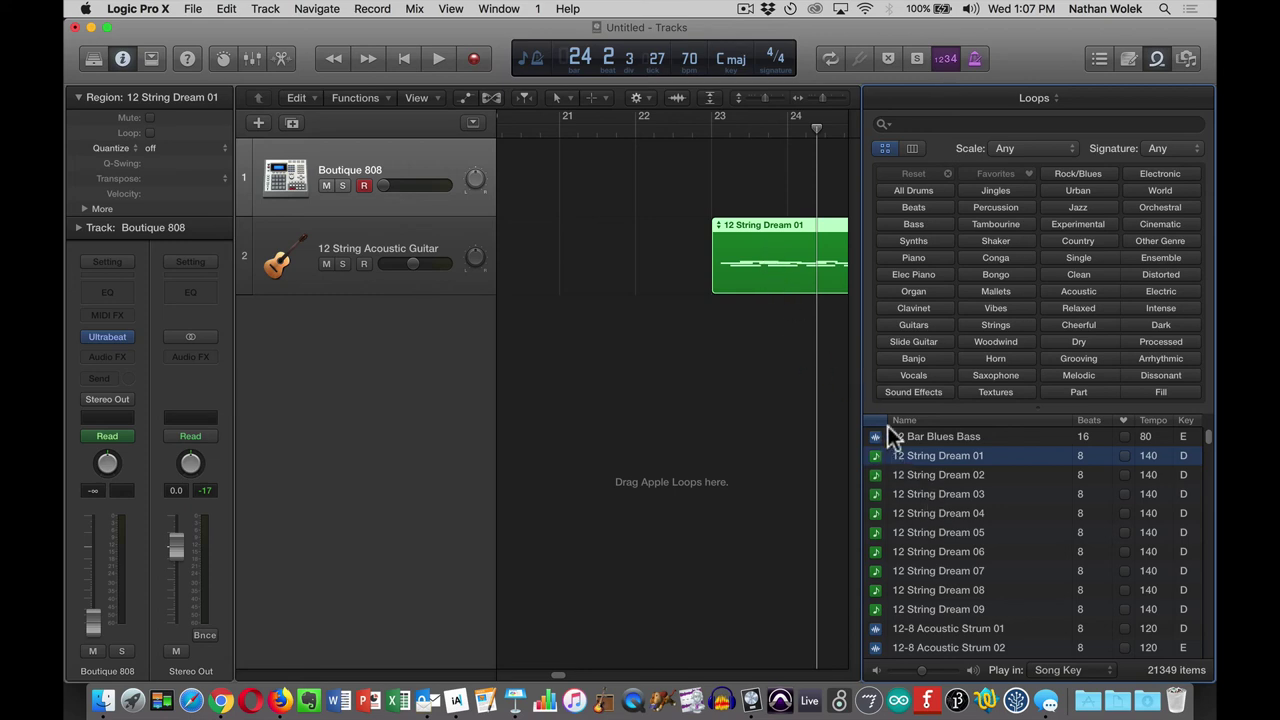
drag(786, 226, 652, 251)
Play the song from bar 1 to hear the drums with the 12 String Dream guitar, then stop
click(543, 128)
click(403, 60)
key(space)
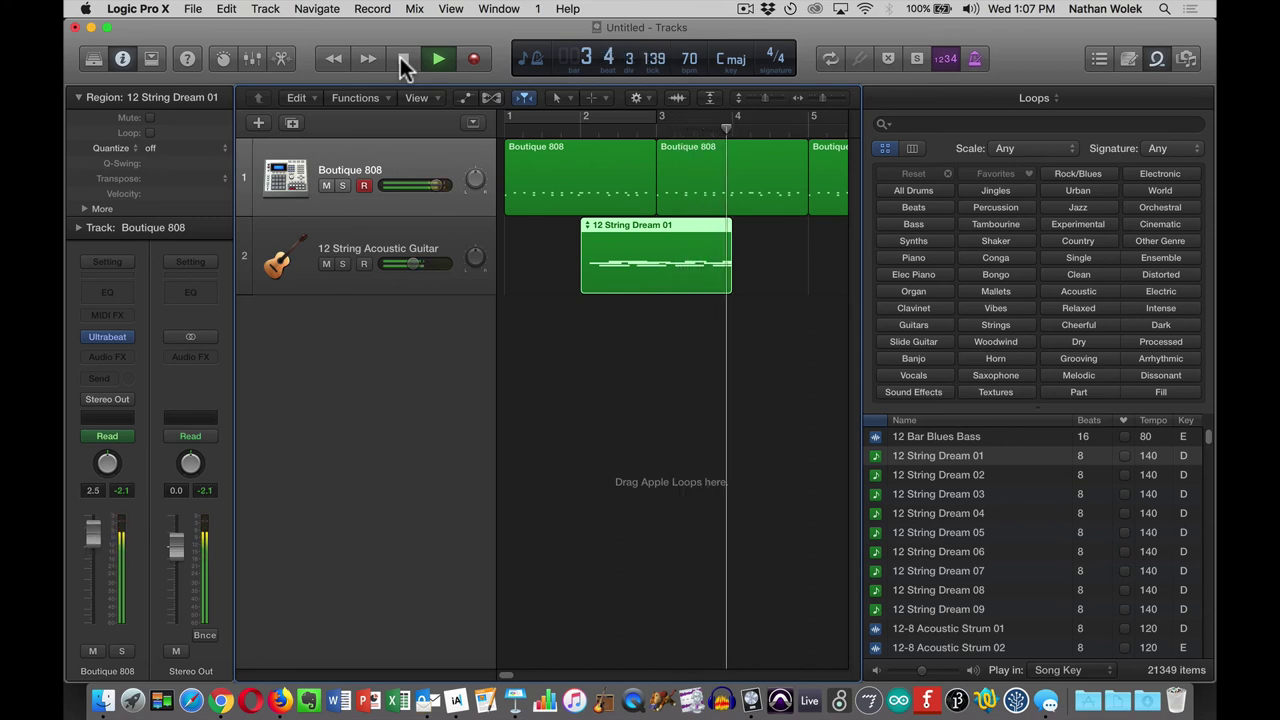
key(space)
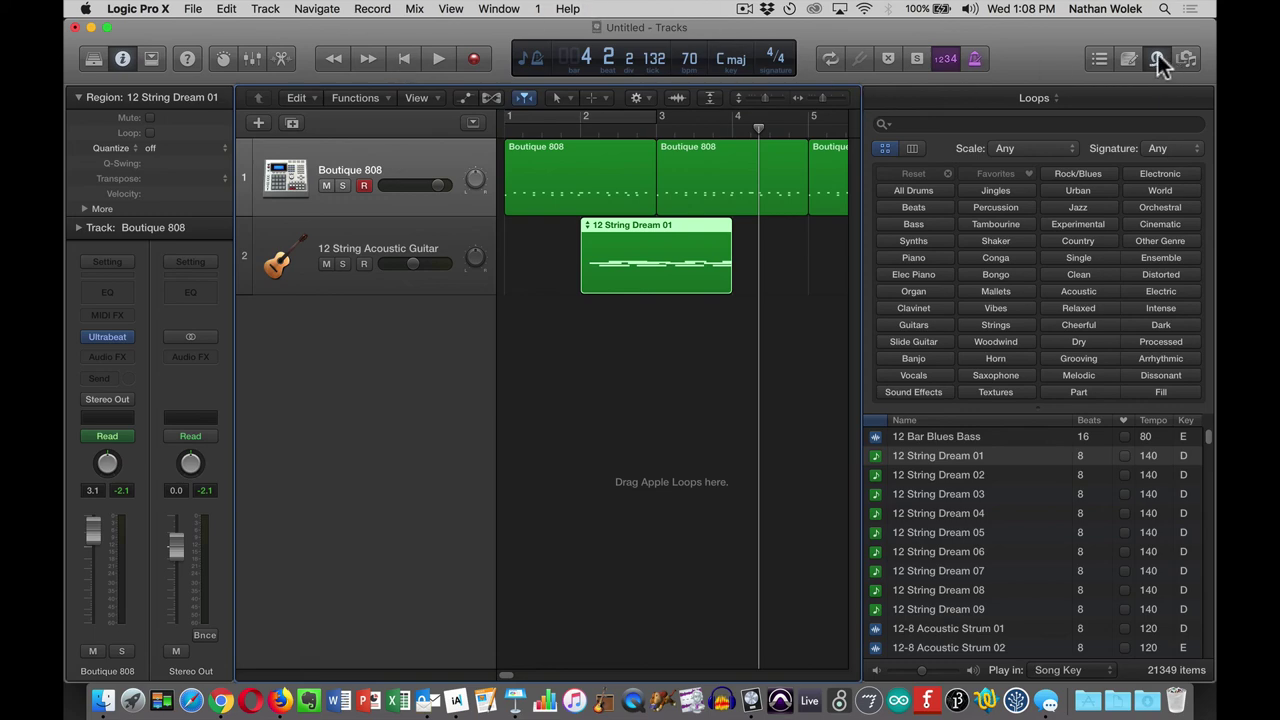
key(alt+super+8)
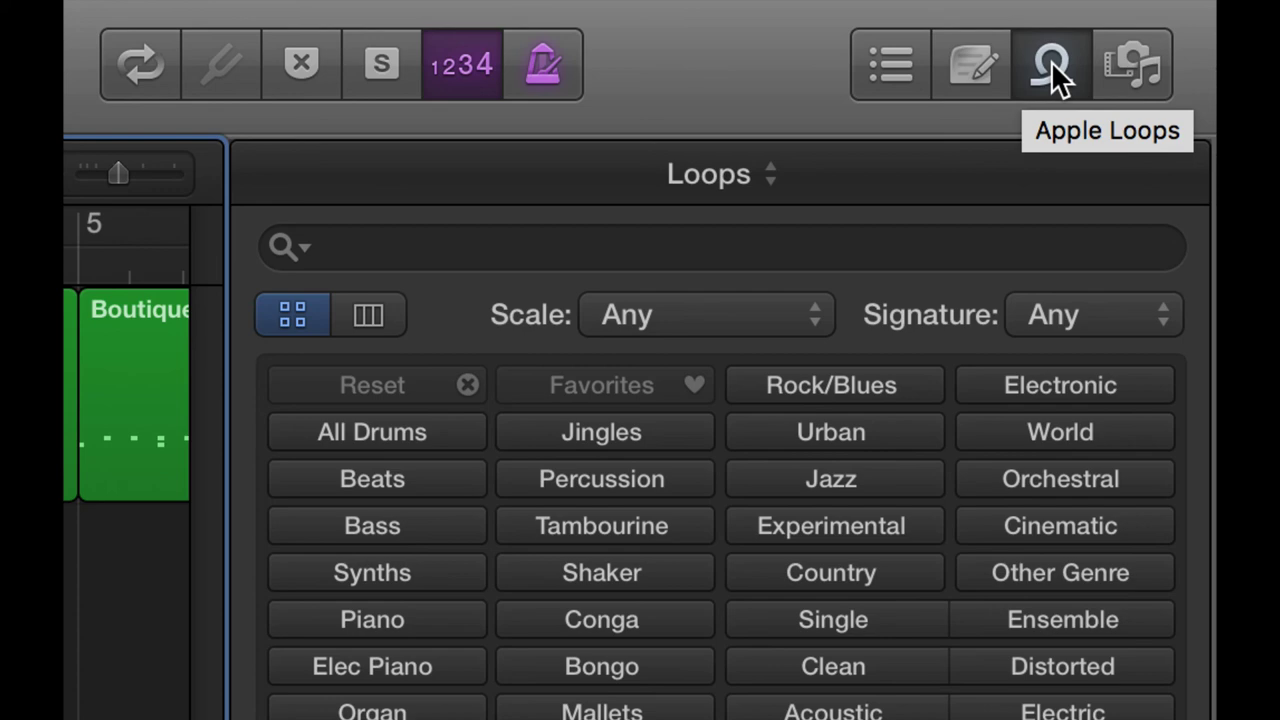
key(alt+super+8)
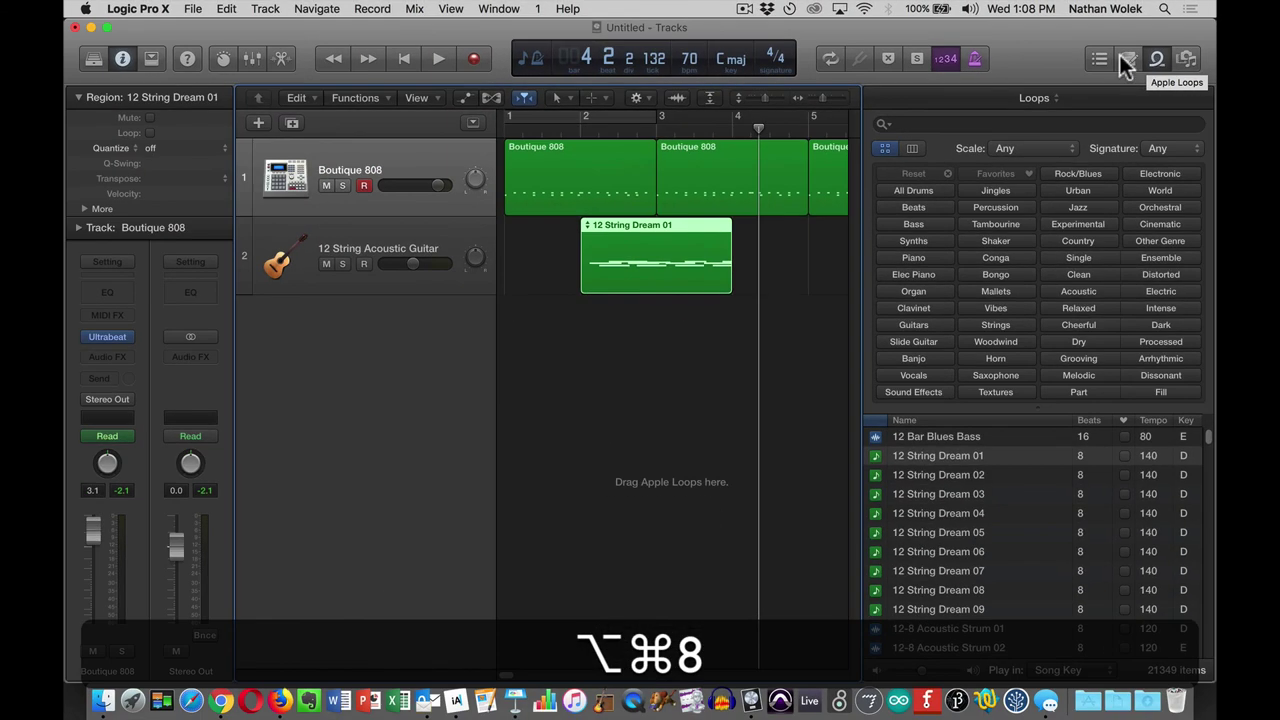
Set up the Save dialog to store the project as demo.logicx on the Desktop
click(193, 14)
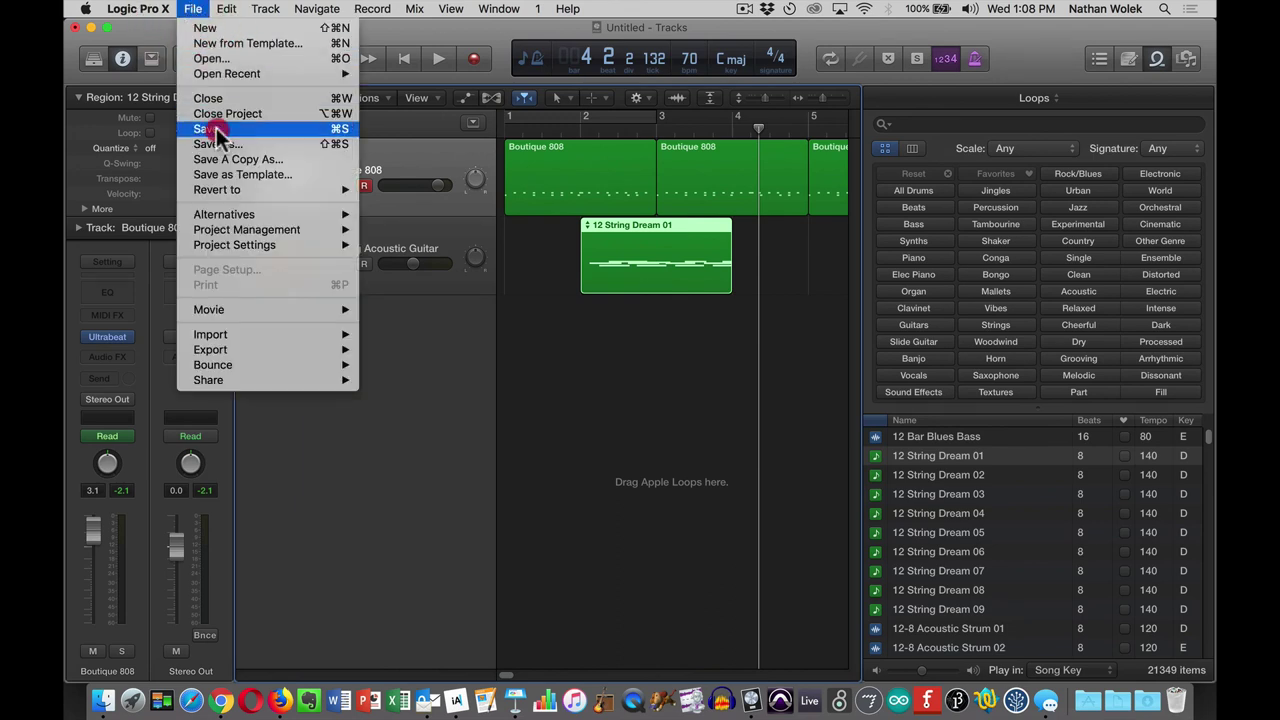
click(214, 129)
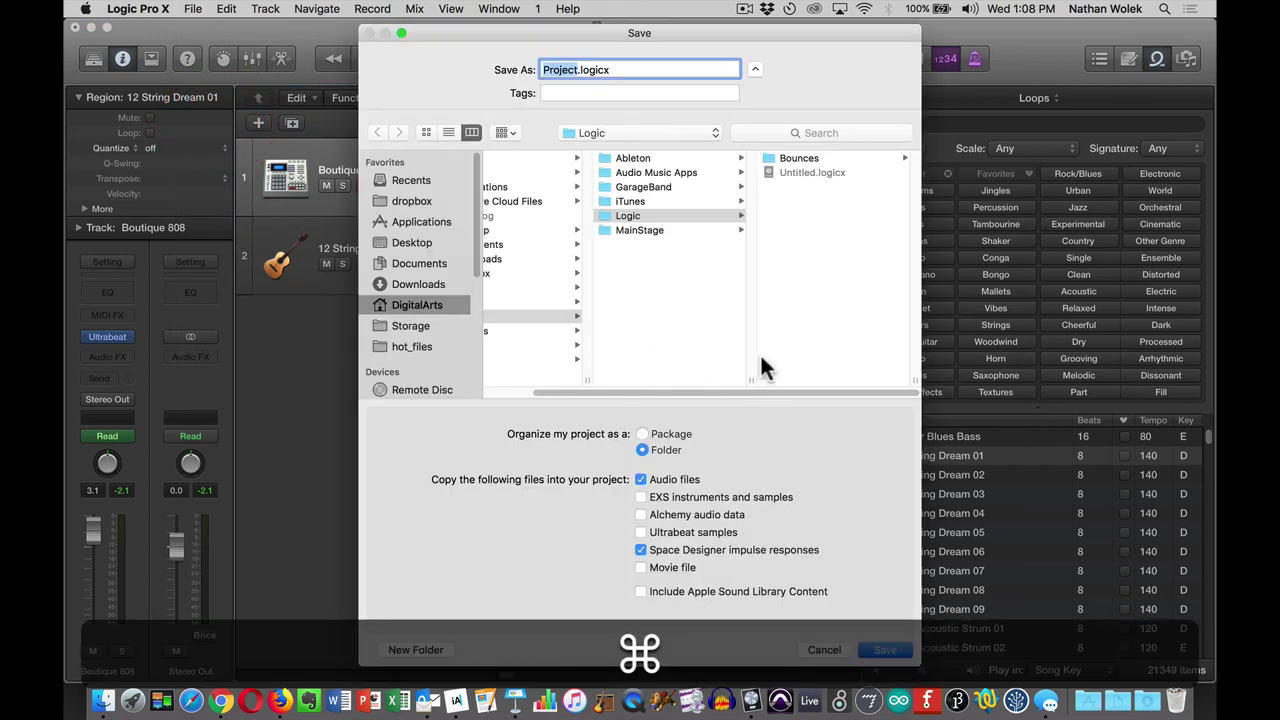
key(super+d)
text(demo12)
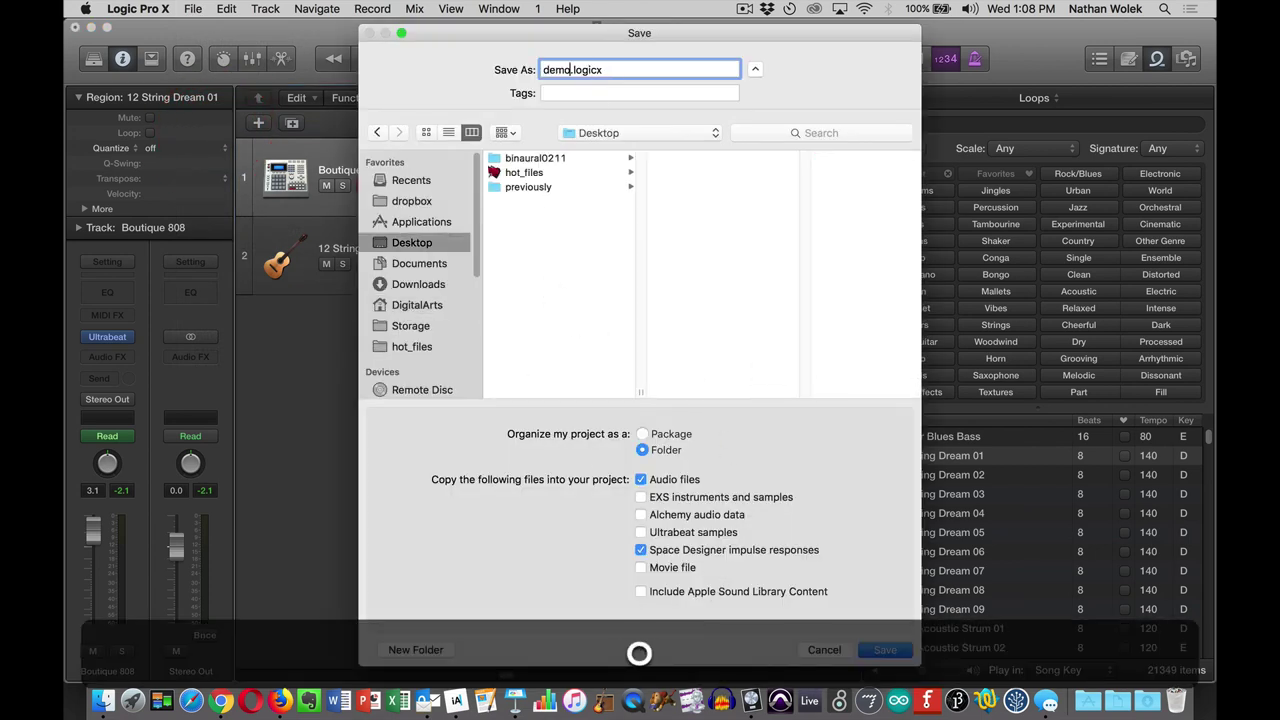
text(13)
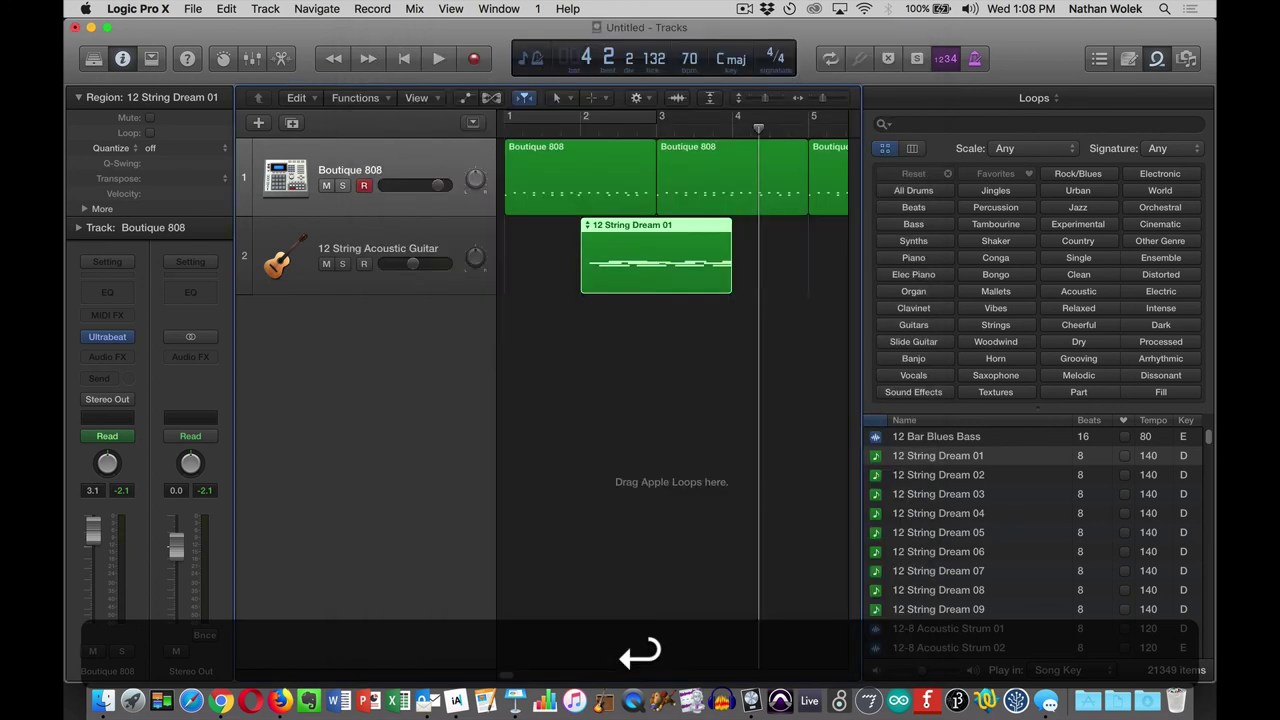